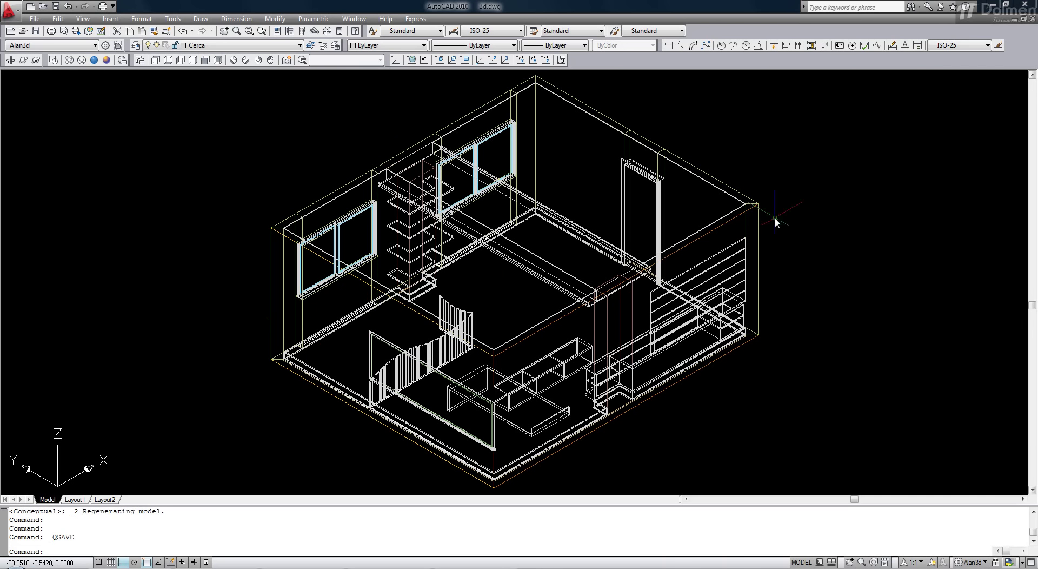
Step: Switch from 3ds Max to the room drawing in AutoCAD
mouse_move(759, 207)
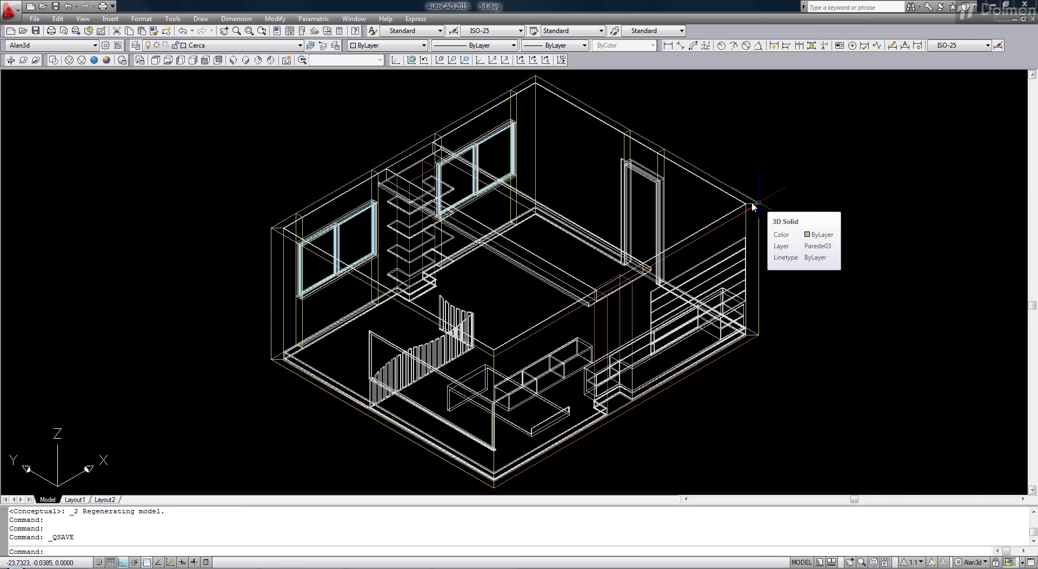
mouse_move(657, 279)
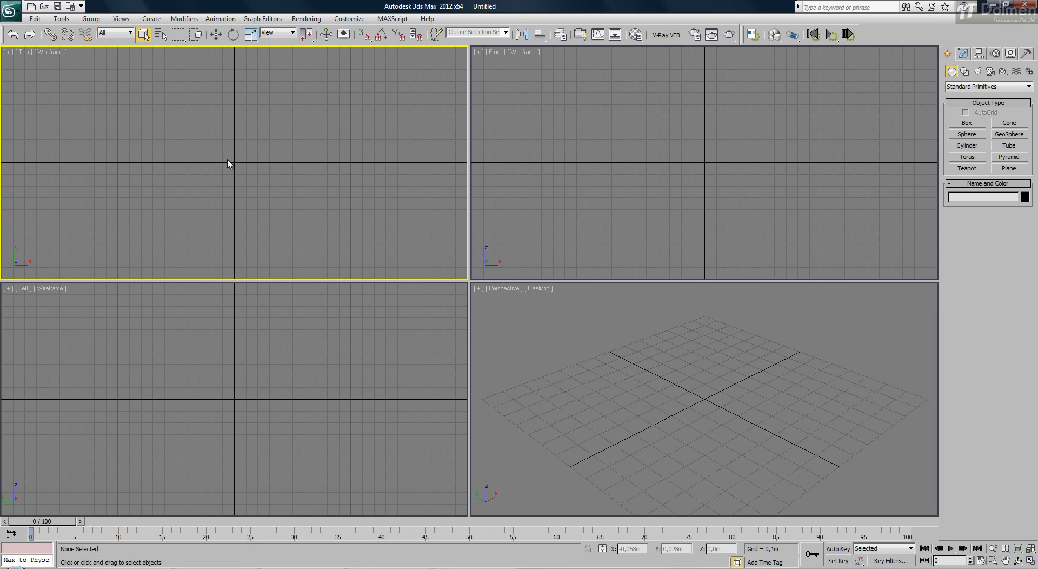
left_click(131, 567)
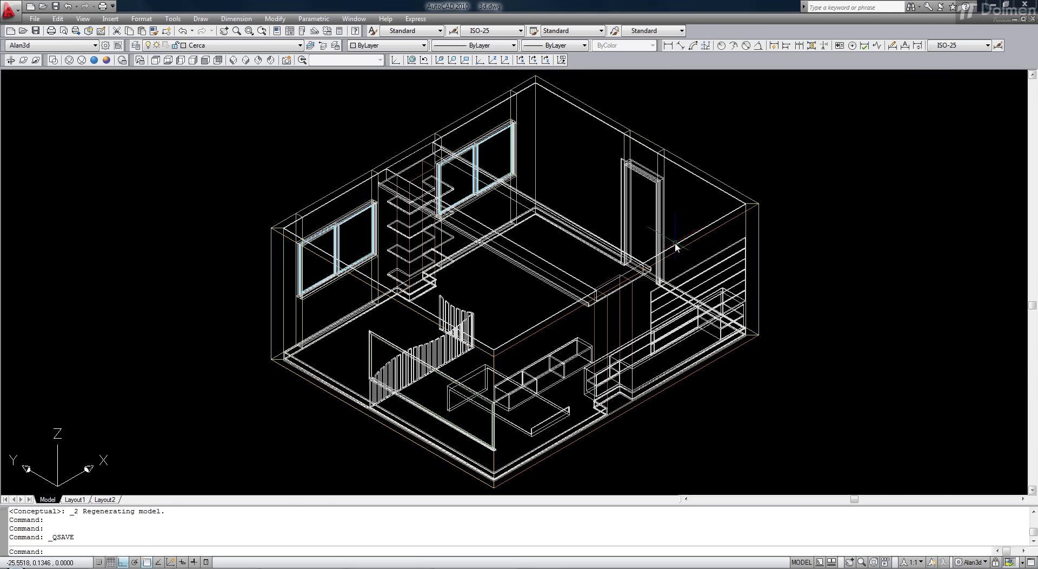
Step: Move the entire room model from its front bottom corner to the coordinates 0,0
scroll(578, 177, "down", 2)
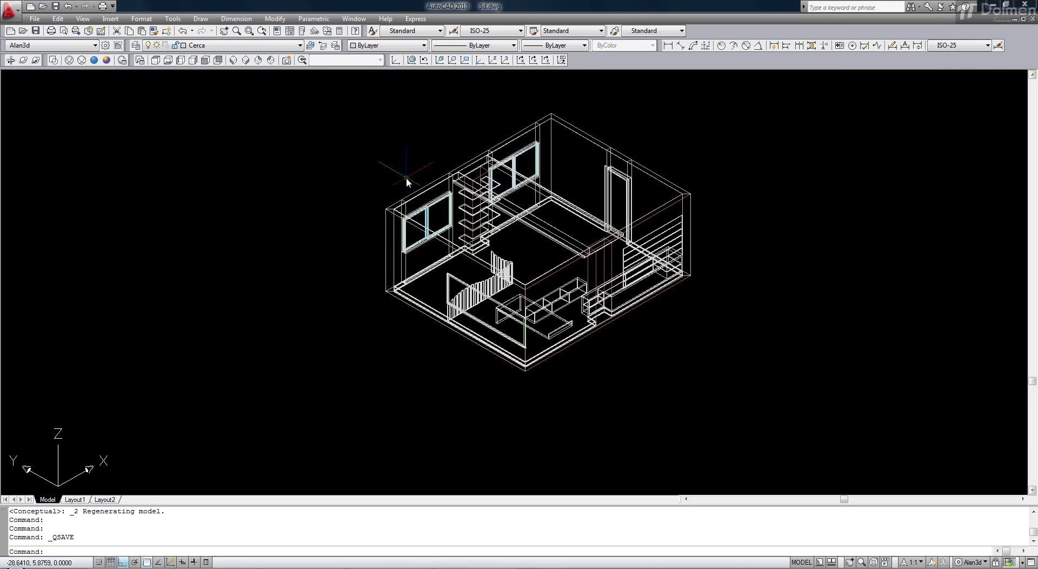
type("m")
key("Return")
left_click(342, 91)
left_click(870, 420)
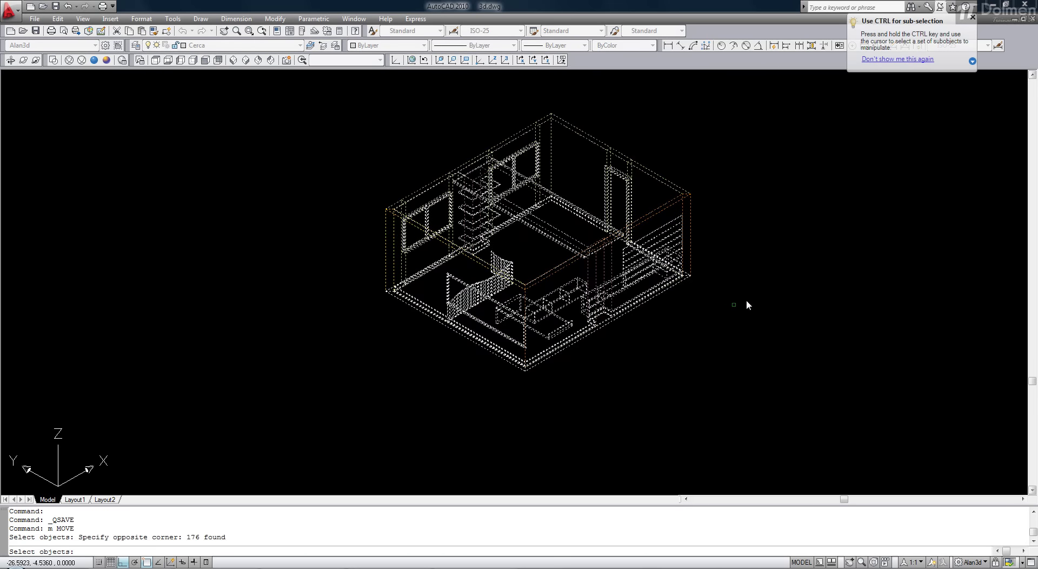
key("Return")
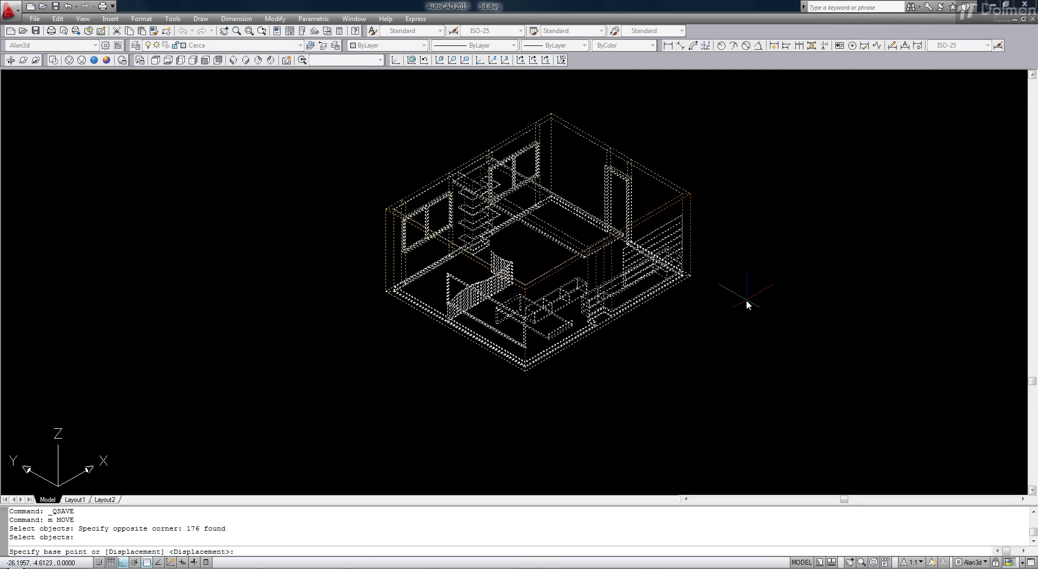
left_click(525, 373)
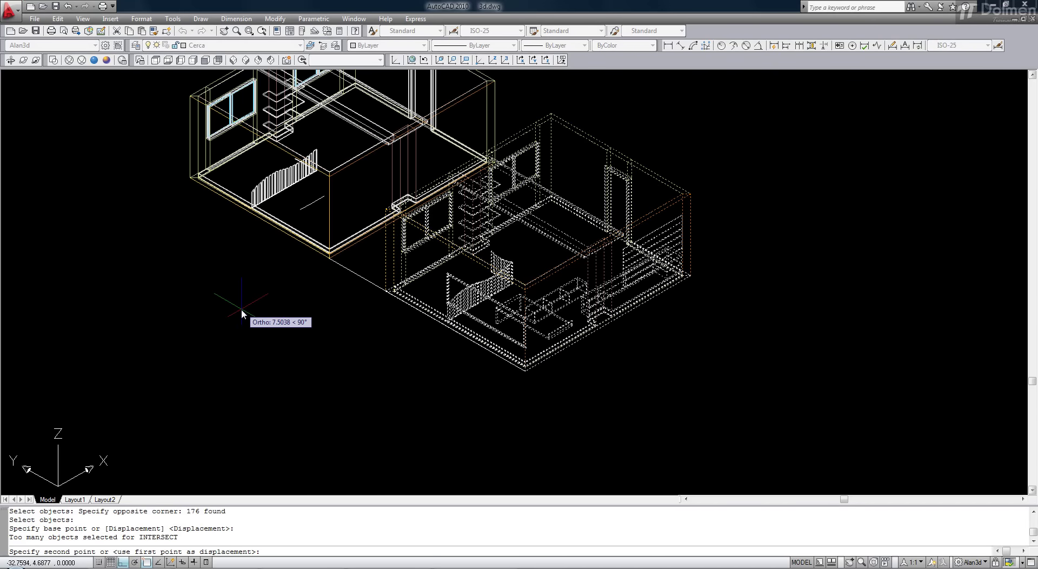
type("0,0")
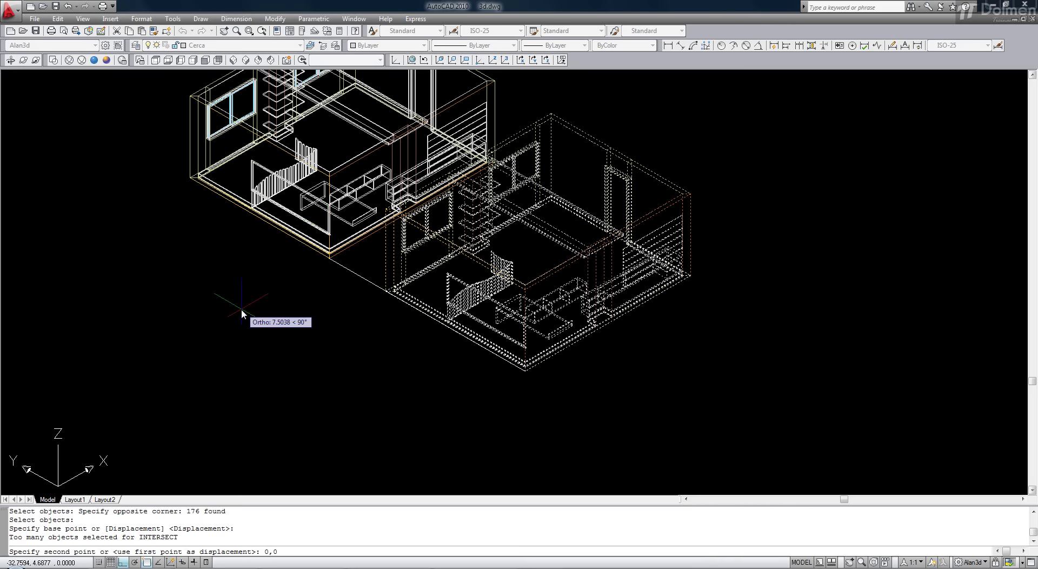
key("Return")
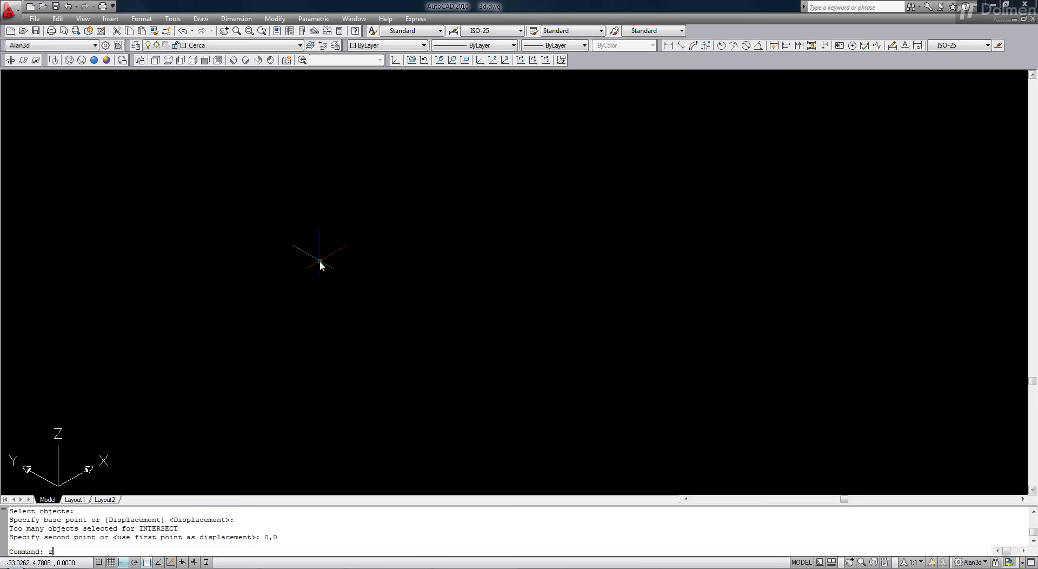
key("Return")
type("e")
key("Return")
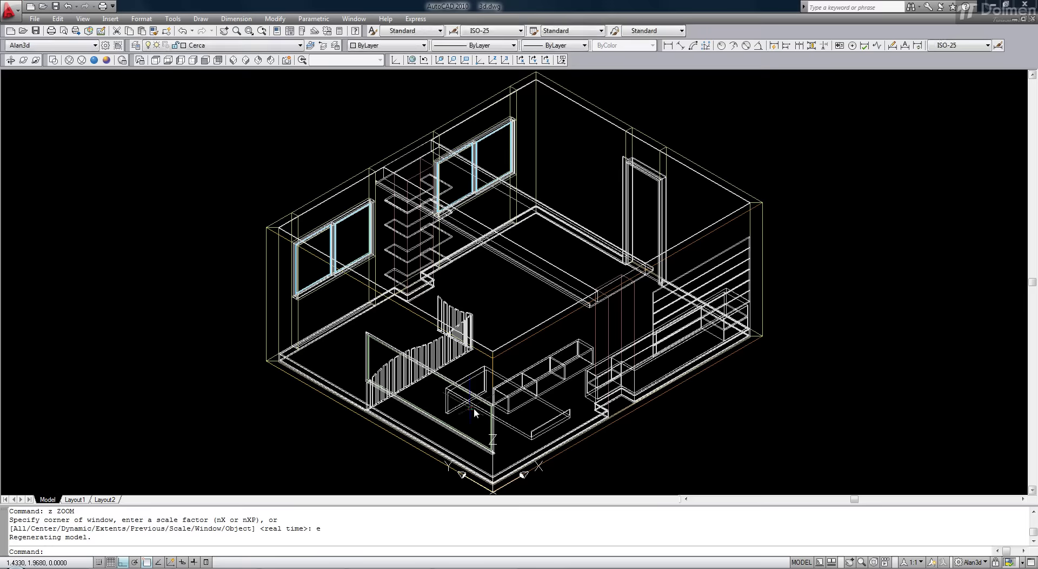
middle_click_drag(461, 473, 454, 415)
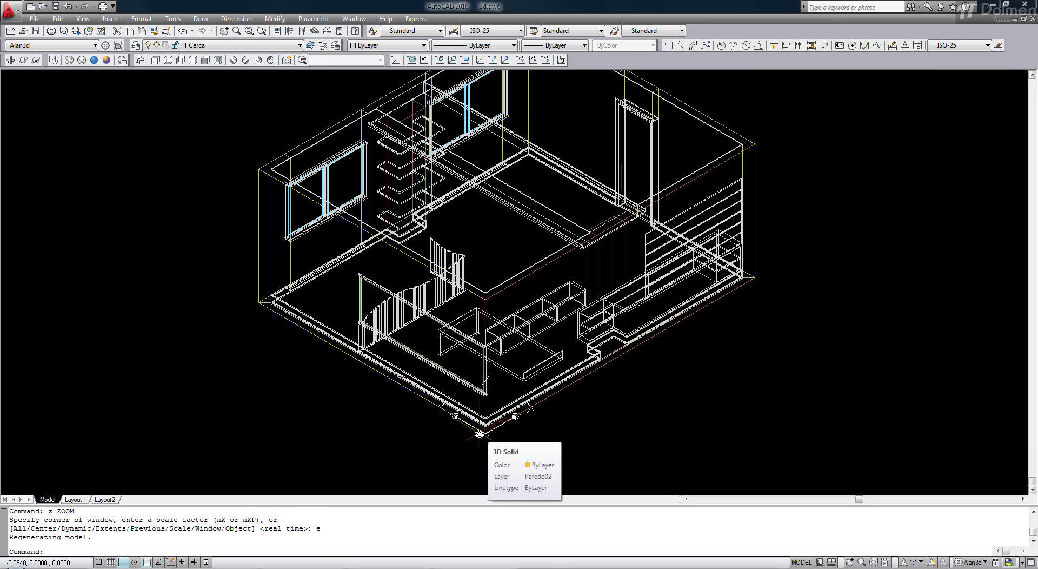
mouse_move(502, 407)
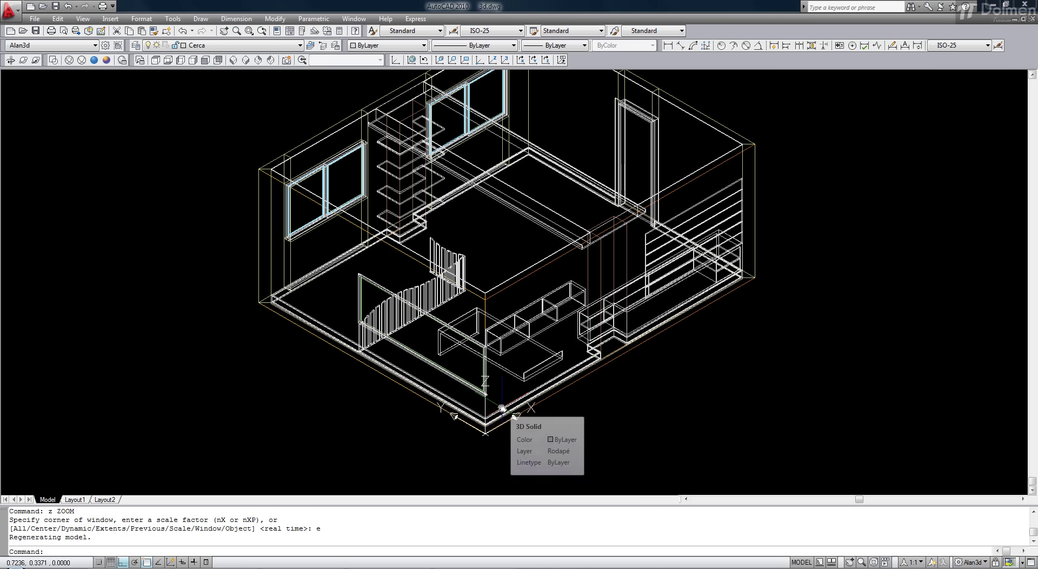
Step: Undo the last zoom and the move of the room model
type("u")
key("Return")
key("Return")
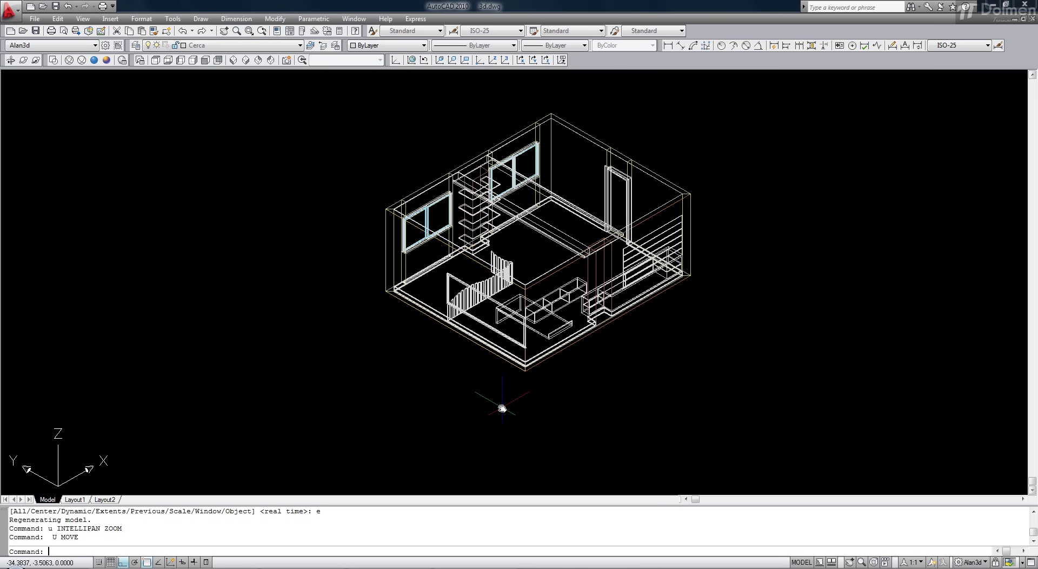
Step: Draw a single reference line in the empty space beside the room model, parallel to the Y axis
type("l")
key("Return")
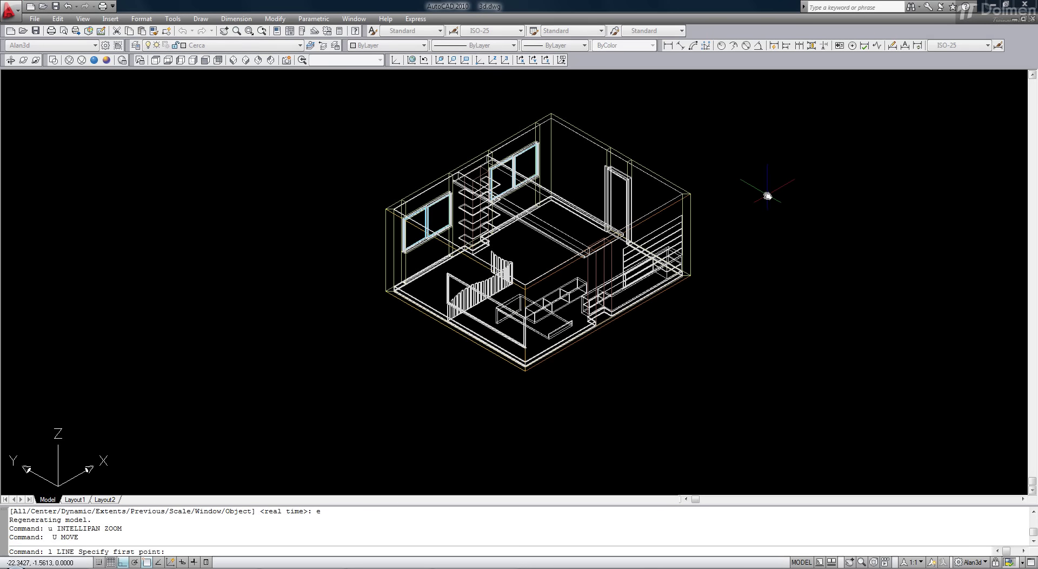
left_click(765, 194)
left_click(848, 241)
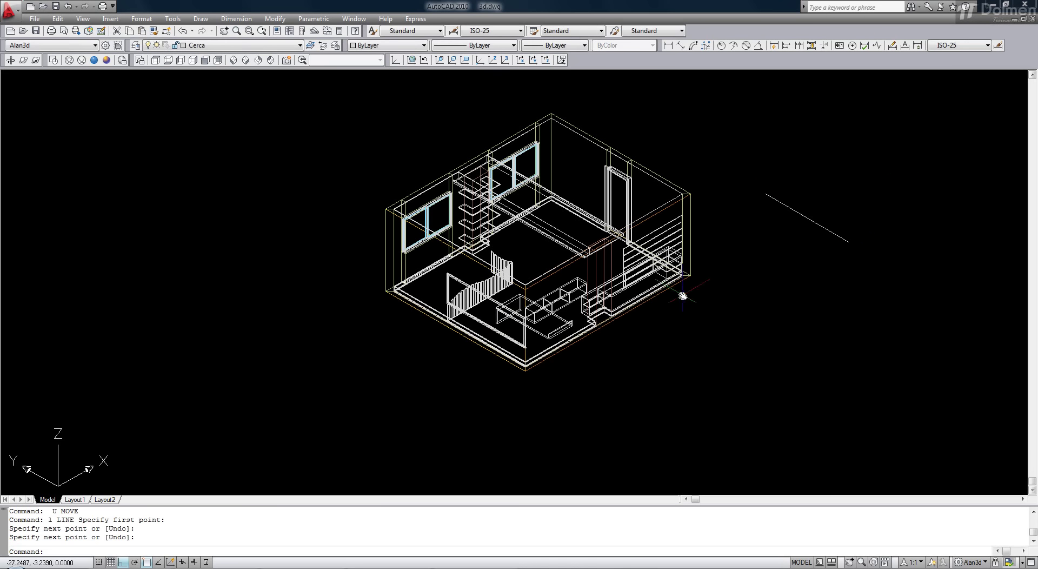
Step: Move only the room model, without the reference line, from its front bottom corner to the origin at 0,0
type("m")
key("Return")
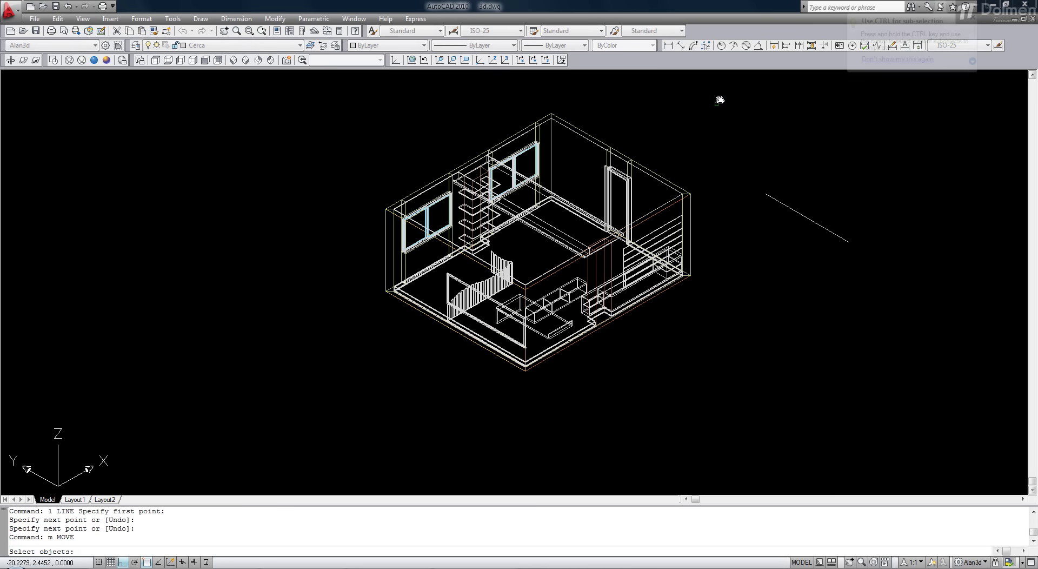
left_click(720, 97)
left_click(345, 397)
key("Return")
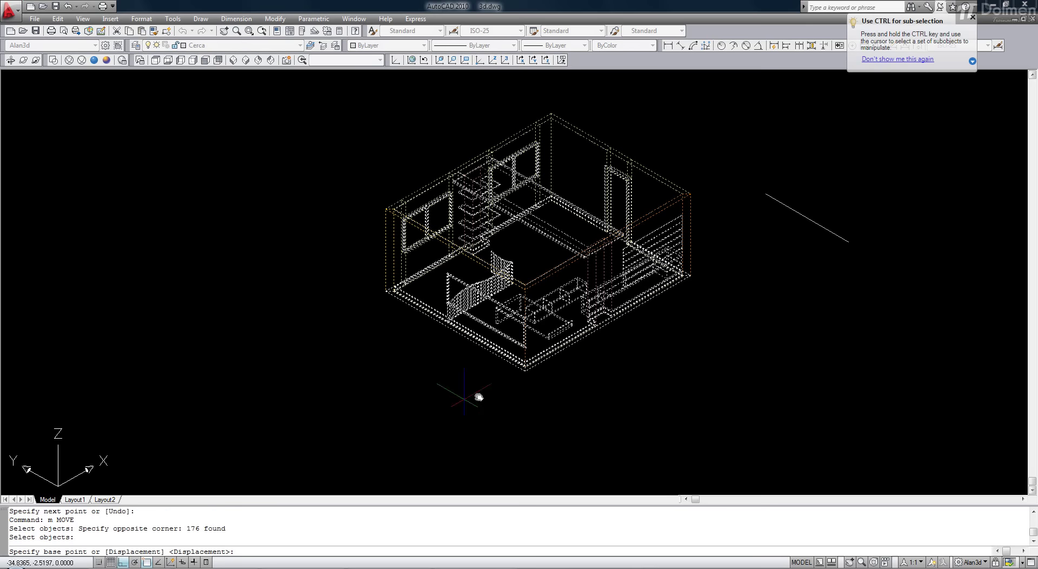
left_click(525, 373)
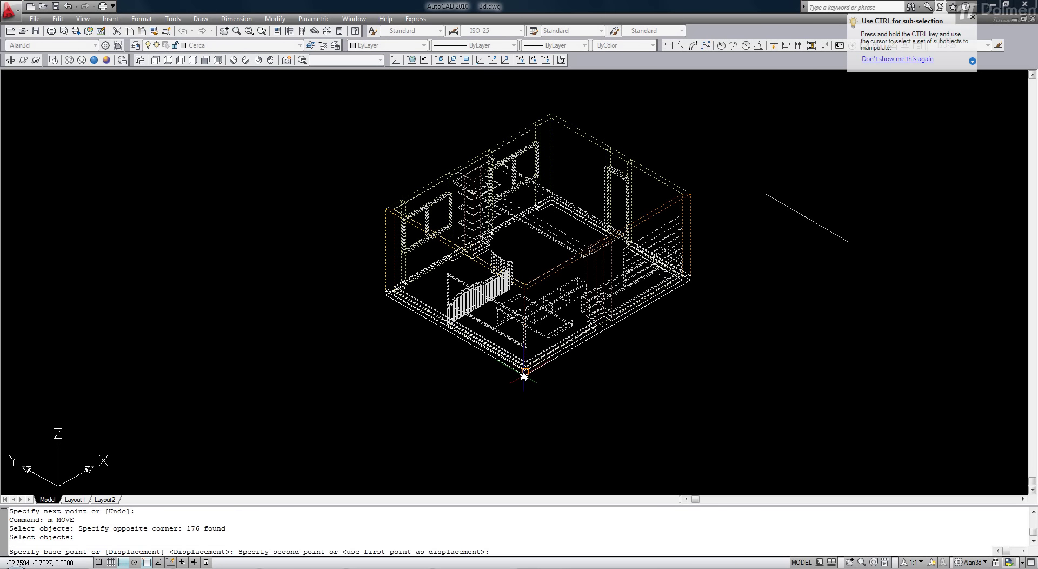
type("0,0")
key("Return")
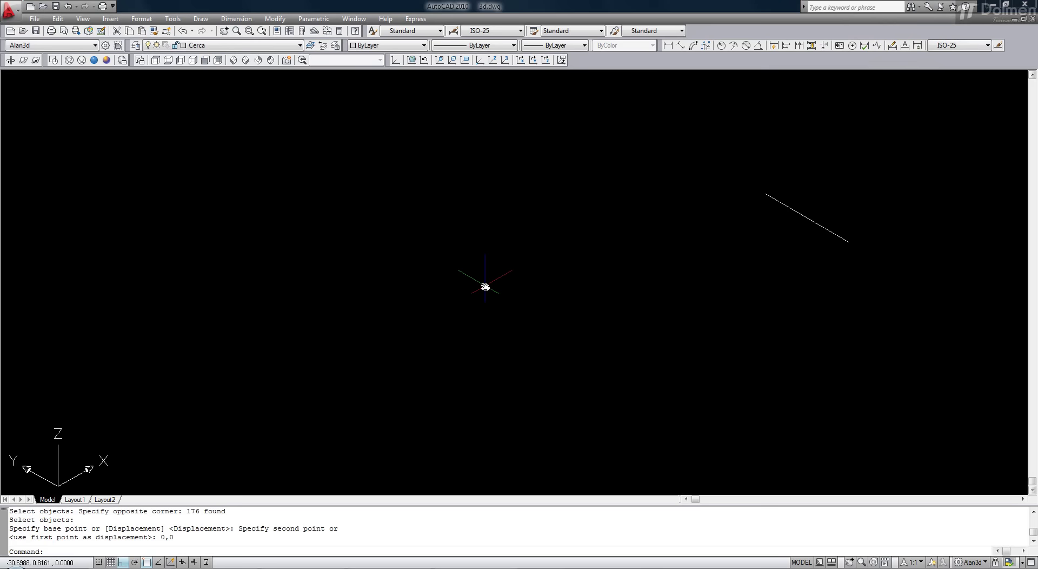
Step: Erase the reference line left at the model's old location
type("z")
key("Return")
type("e")
key("Return")
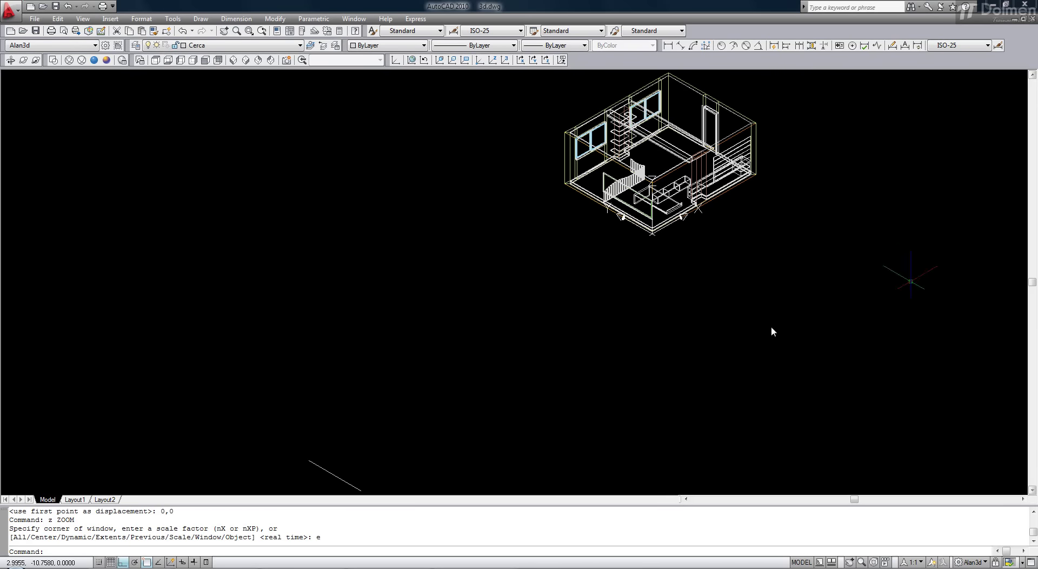
left_click(437, 447)
left_click(275, 477)
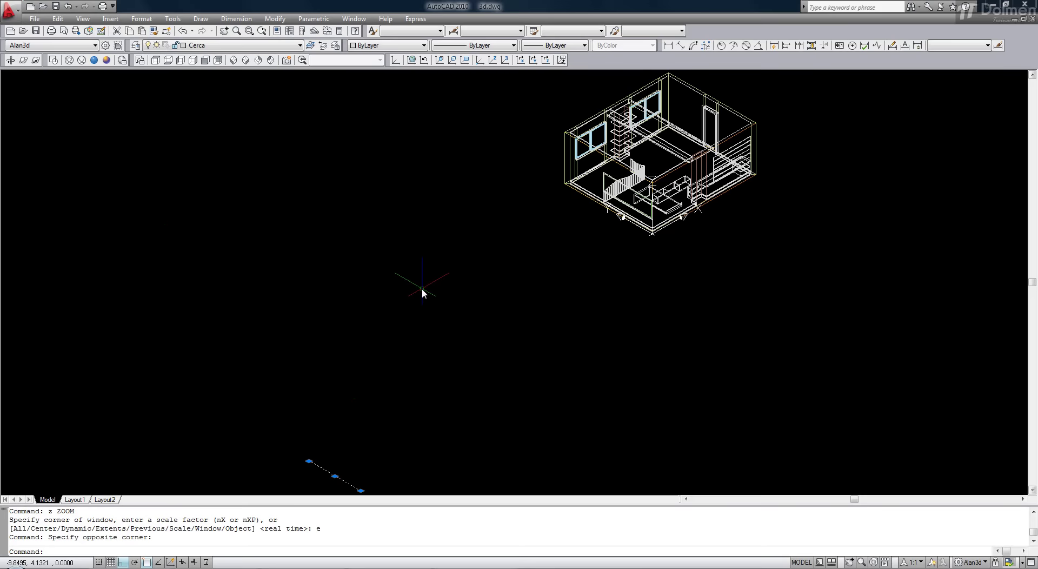
key("Delete")
middle_click(475, 270)
middle_click(474, 271)
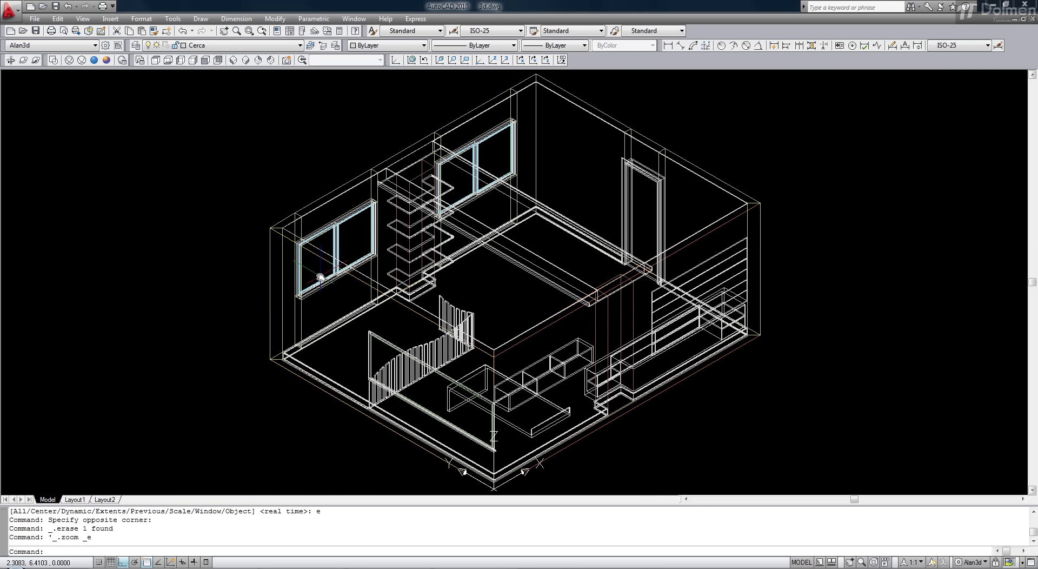
Step: Scale the whole room model by a factor of 100, using its bottom corner at the origin as base point
mouse_move(519, 203)
scroll(700, 265, "down", 3)
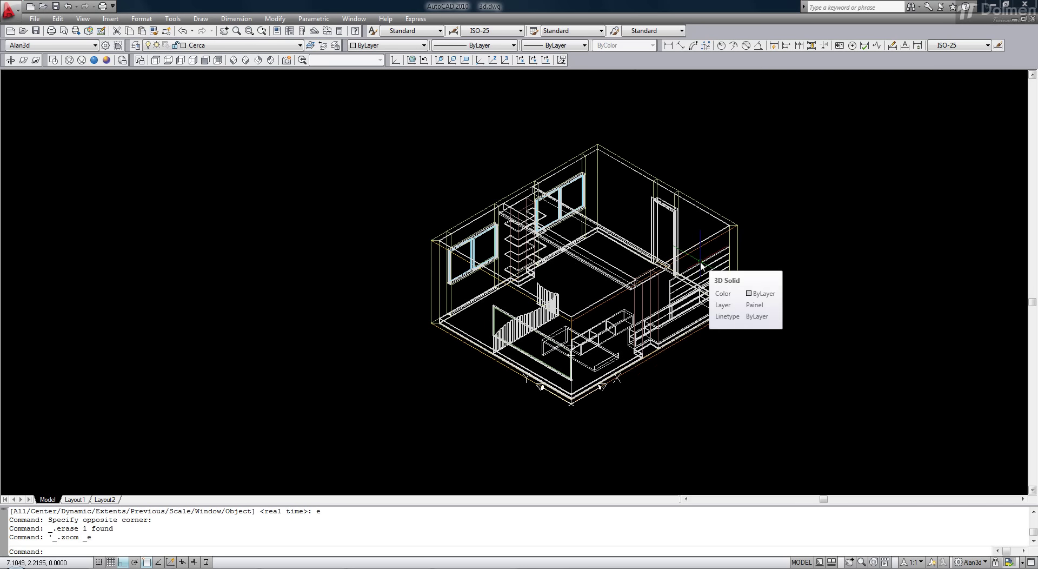
type("sc")
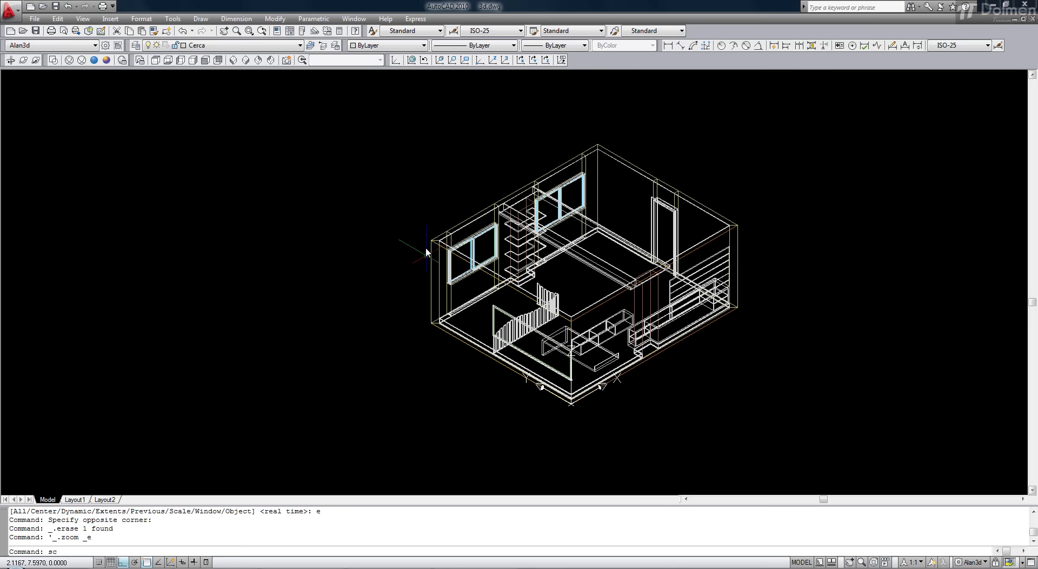
key("Return")
left_click(811, 126)
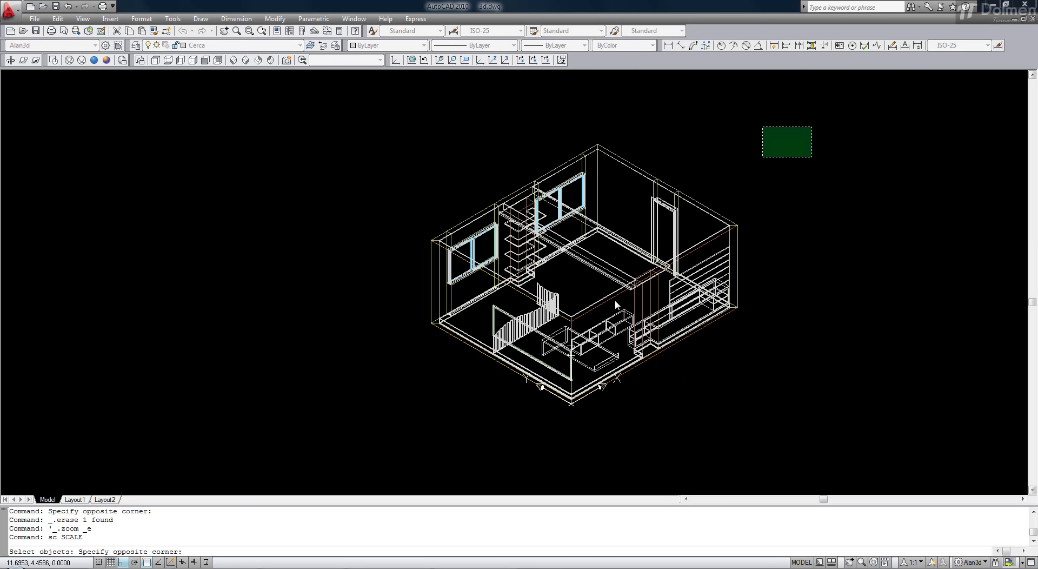
left_click(344, 426)
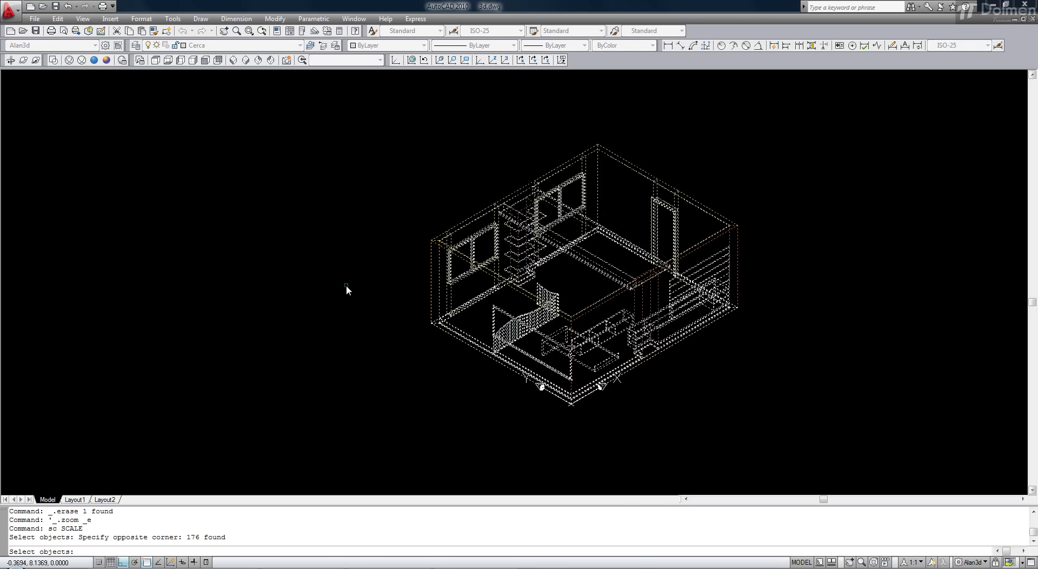
key("Return")
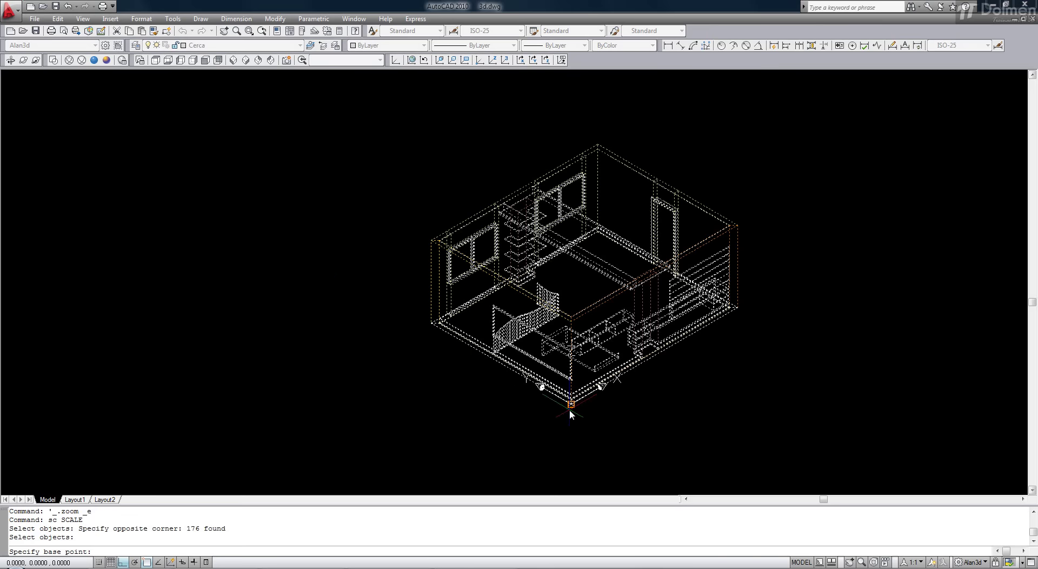
scroll(570, 412, "up", 2)
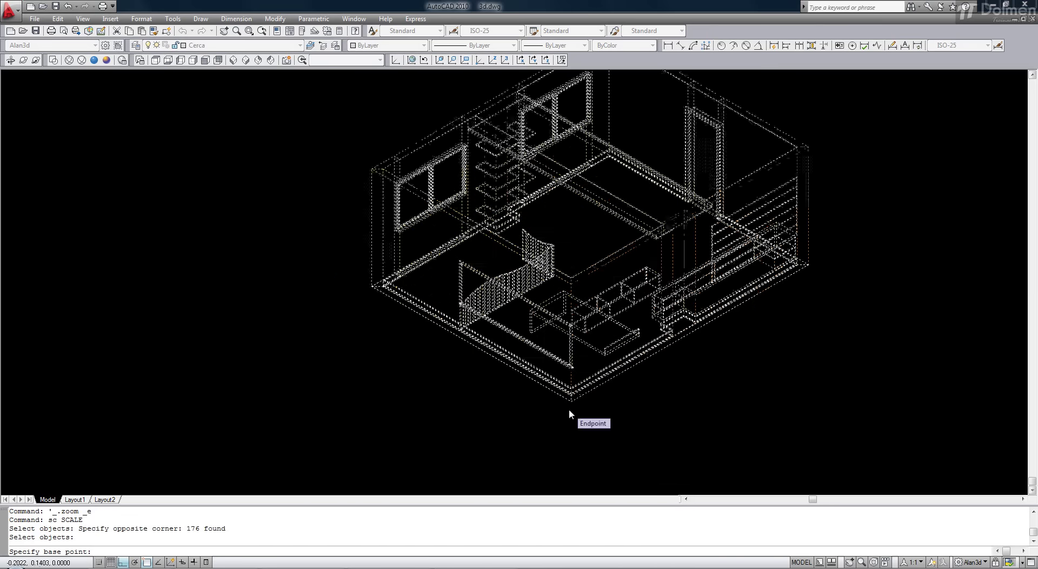
scroll(569, 412, "up", 2)
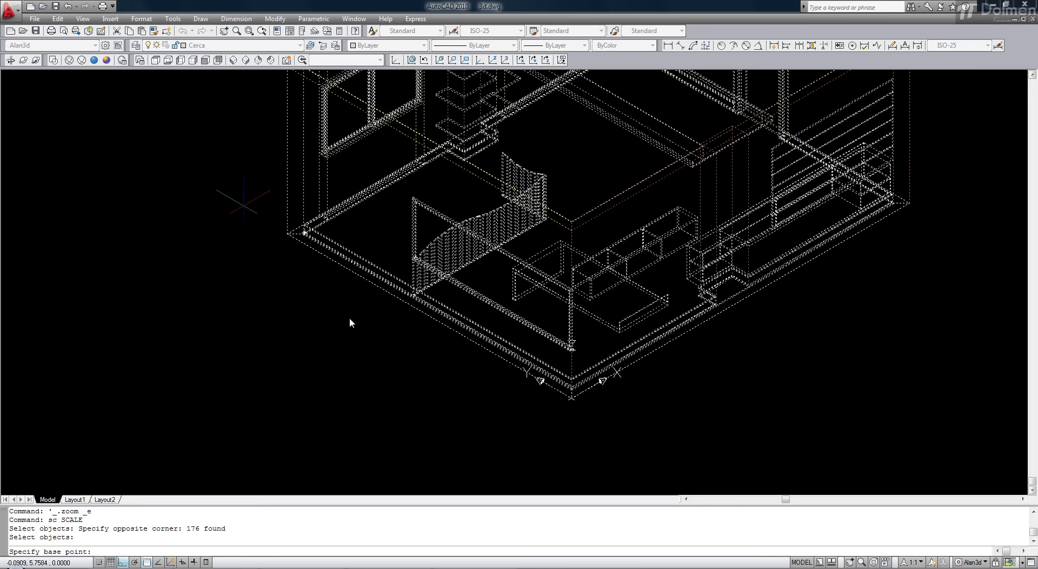
left_click(572, 398)
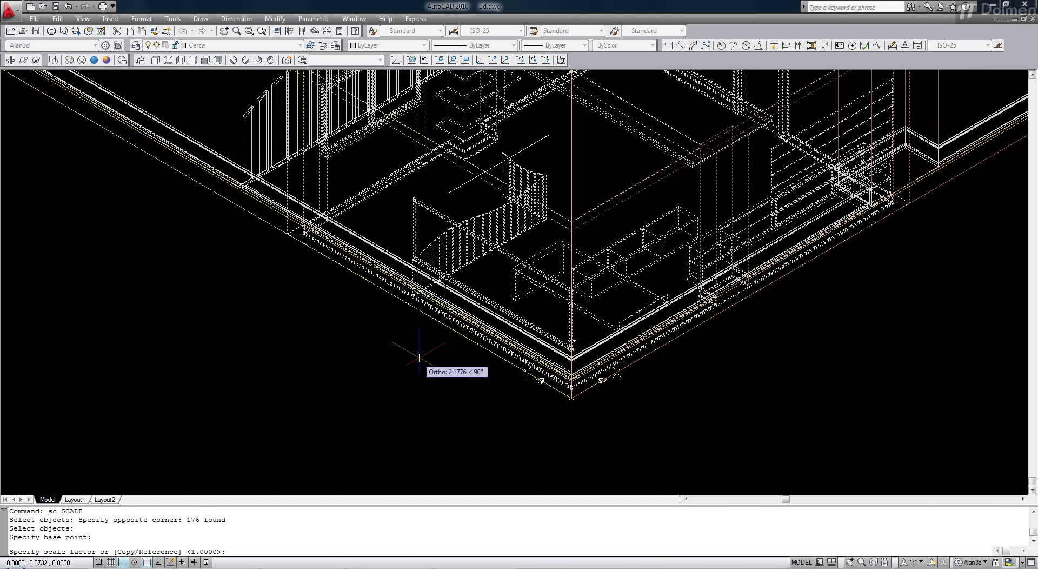
type("00")
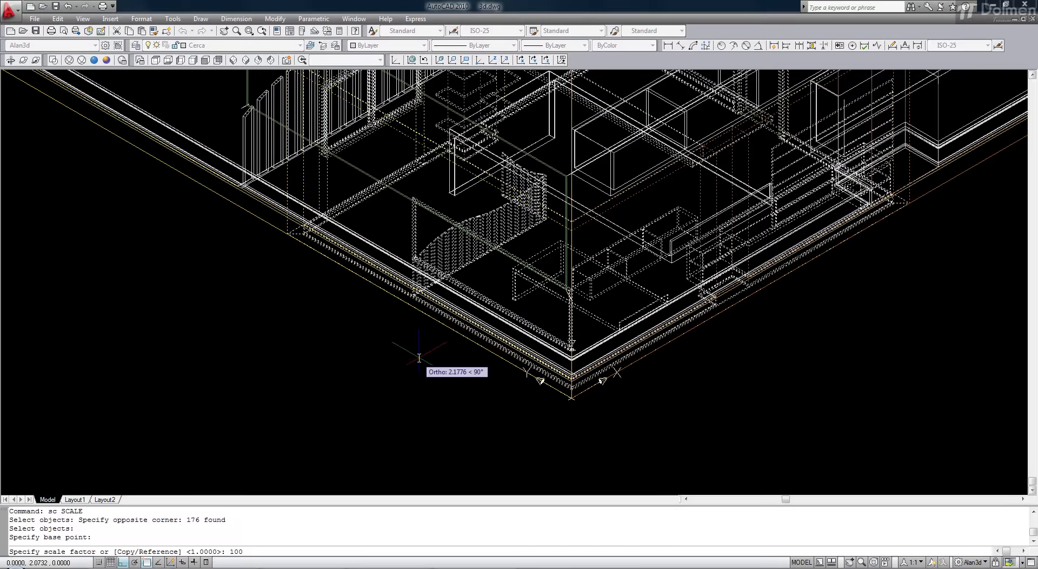
key("Return")
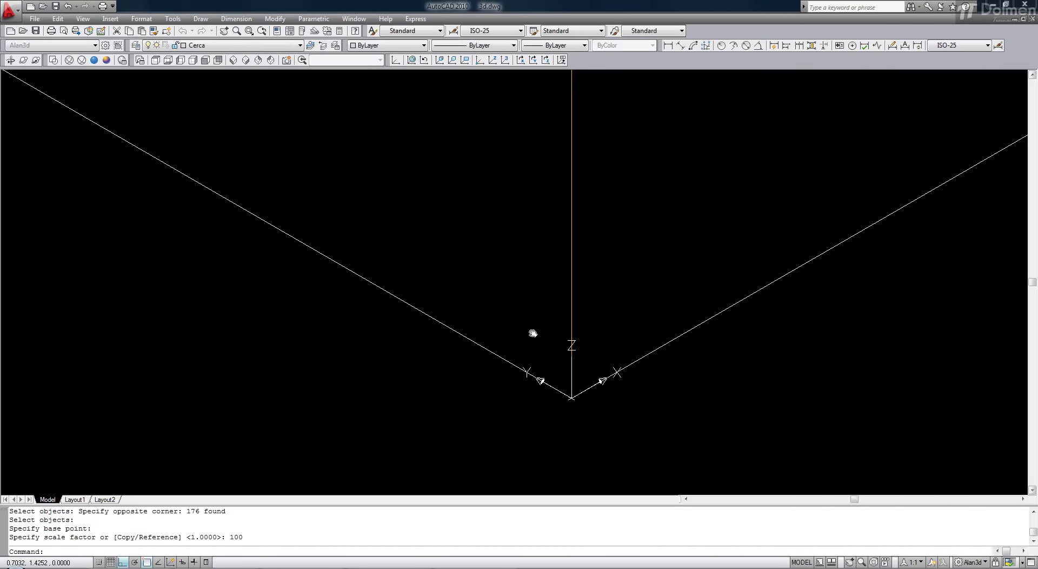
Step: Measure the wall's height along the vertical outer edge beside the window, from its top corner to its bottom corner
middle_click(532, 333)
middle_click(532, 334)
key("Escape")
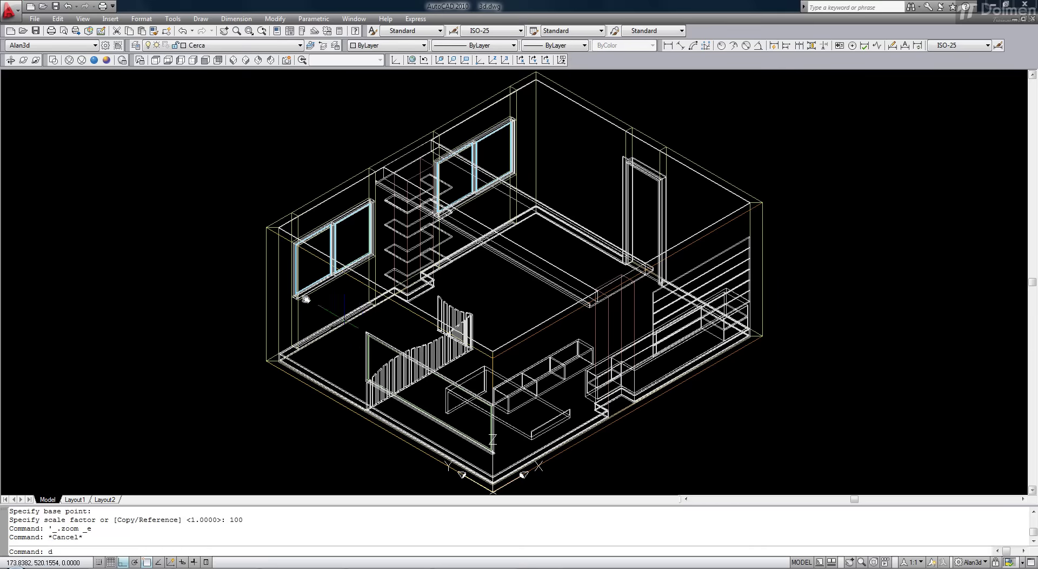
type("di")
key("Return")
left_click(267, 227)
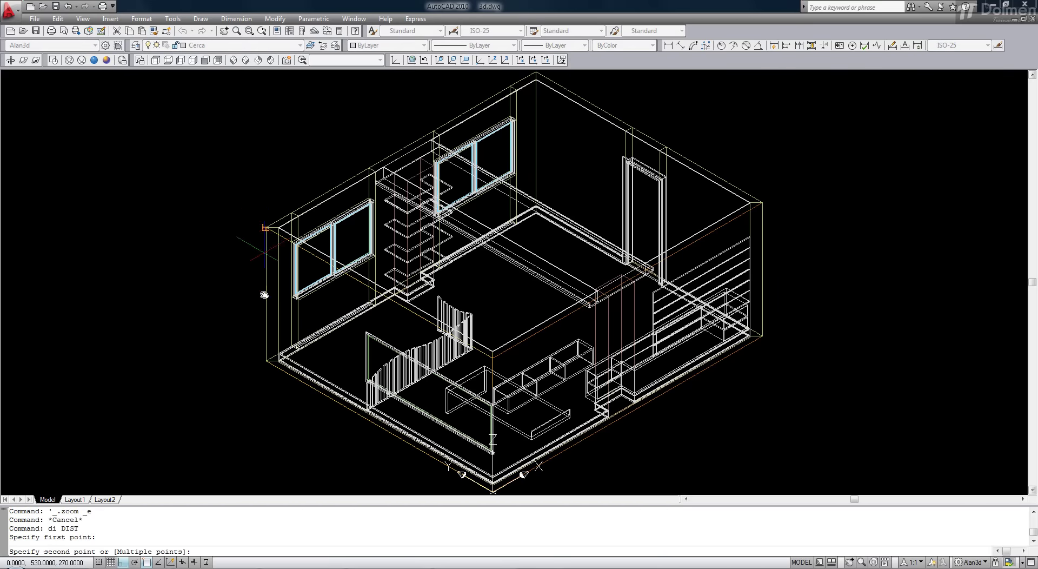
left_click(266, 361)
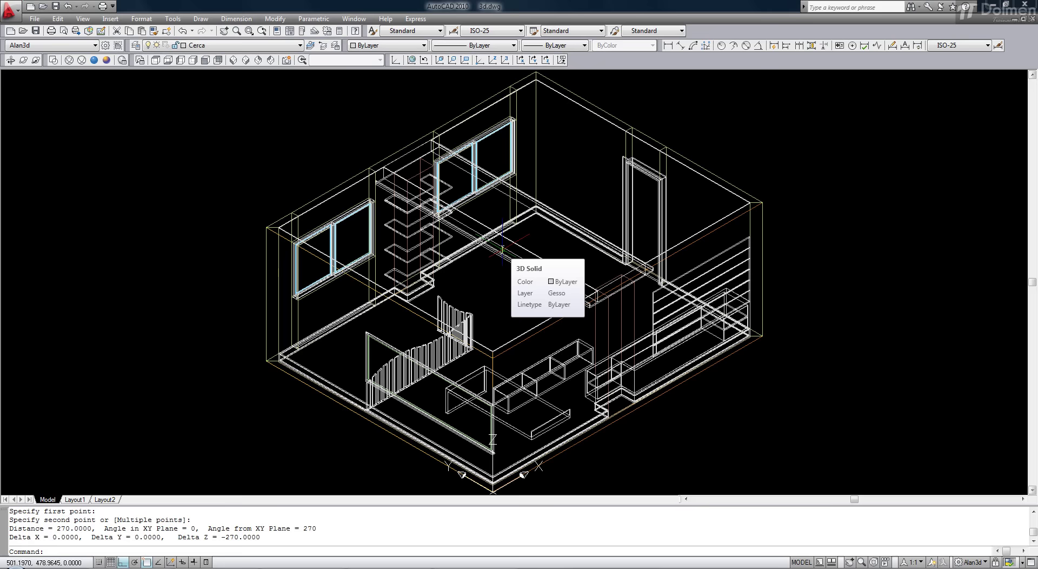
Step: Set the display resolution to 20000 arc and circle smoothness, 100 polyline segments, 10 rendered smoothness and 100 contour lines per surface
type("op")
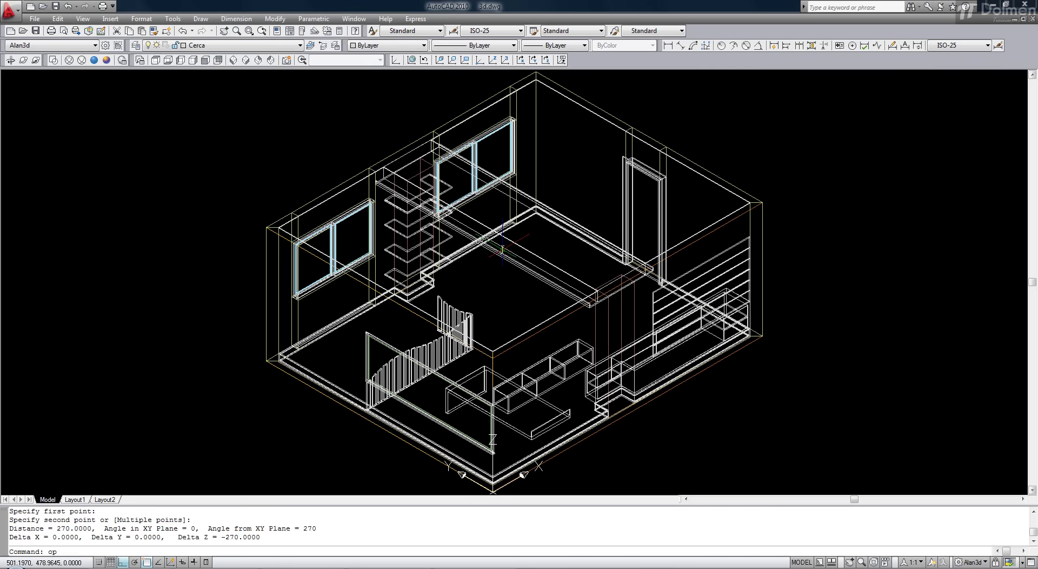
key("Return")
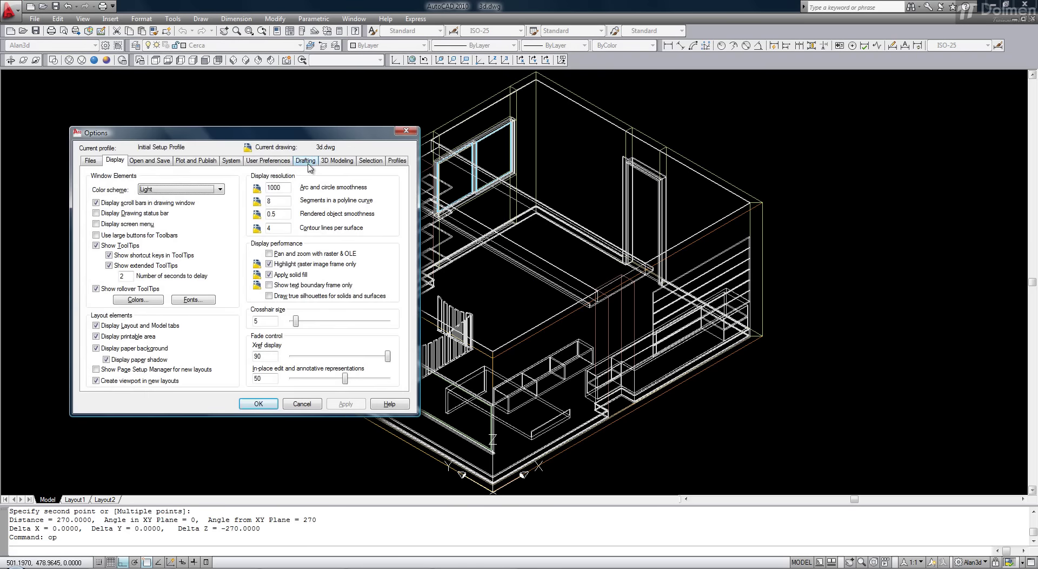
left_click_drag(310, 136, 819, 136)
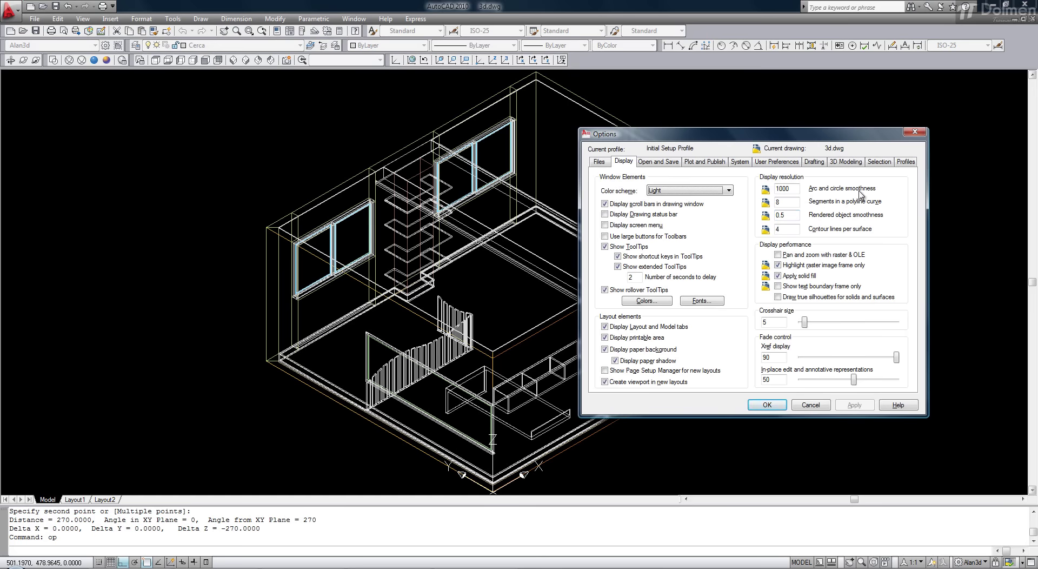
double_click(795, 188)
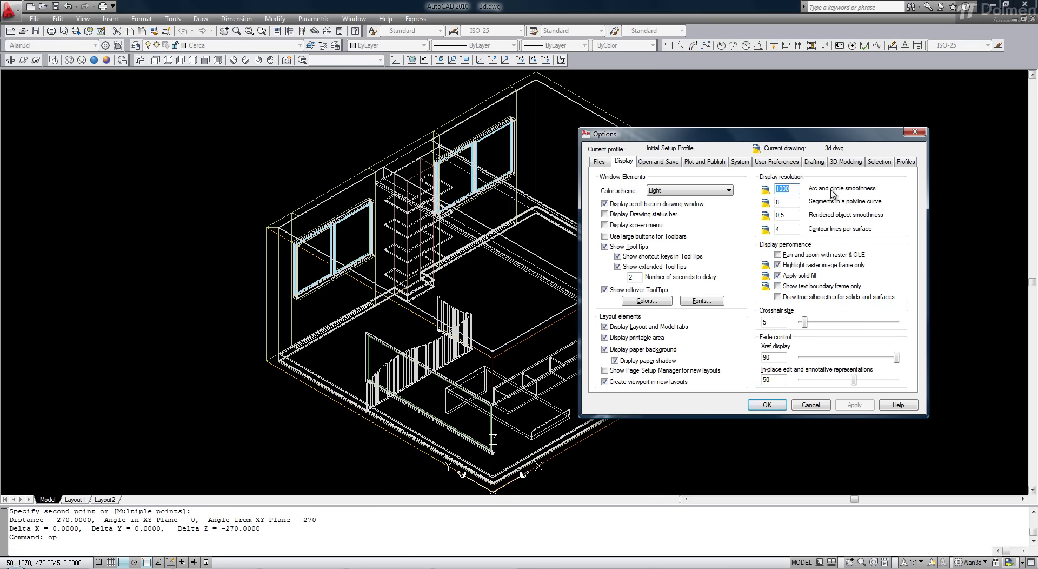
type("20")
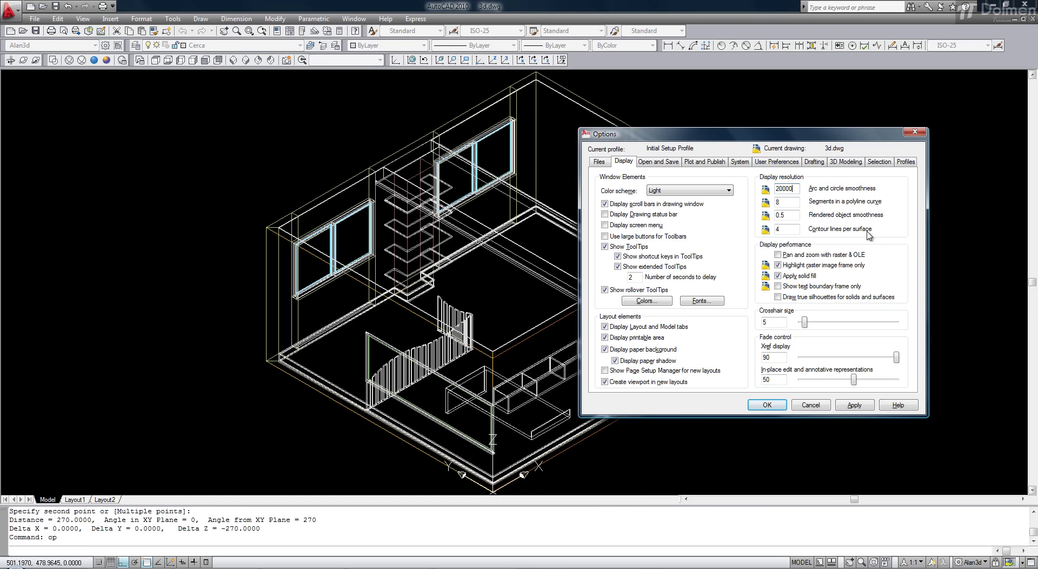
key("Tab")
type("100")
key("Tab")
type("10")
key("Tab")
type("100")
left_click(767, 405)
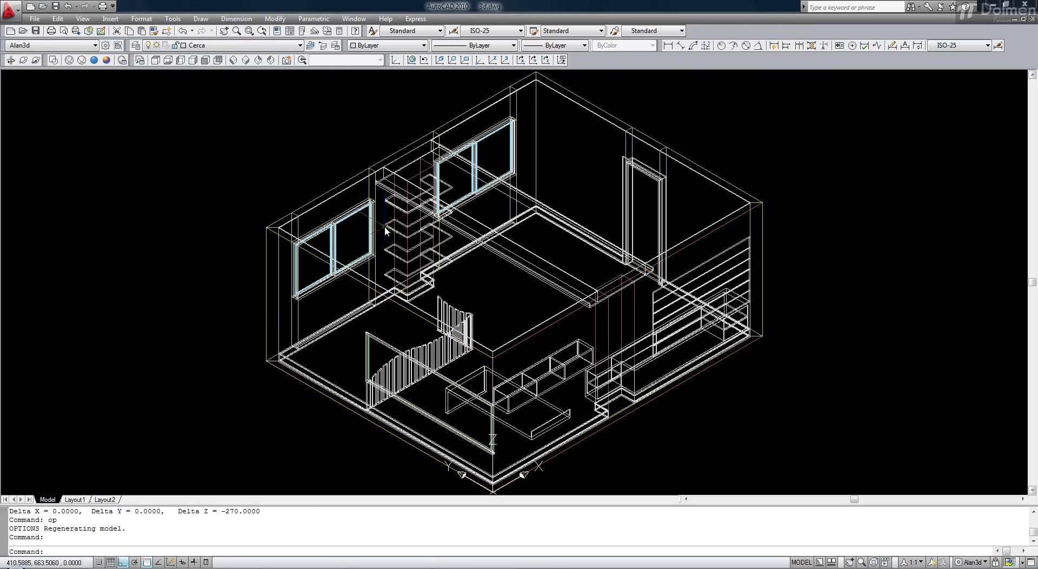
Step: Regenerate the drawing and examine the smoothness of a rounded shelf edge between the two windows
scroll(385, 224, "up", 10)
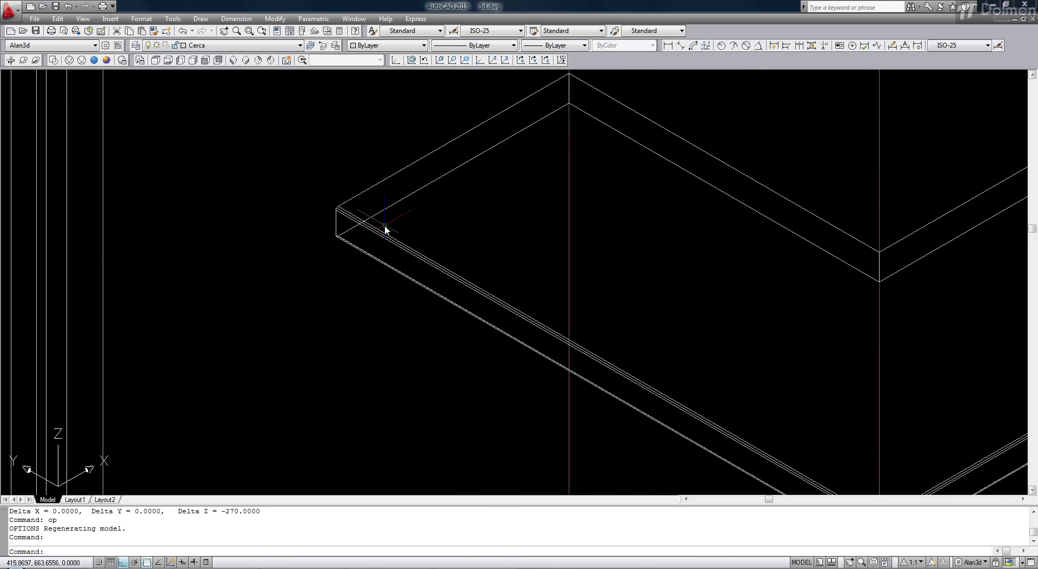
type("re")
key("Return")
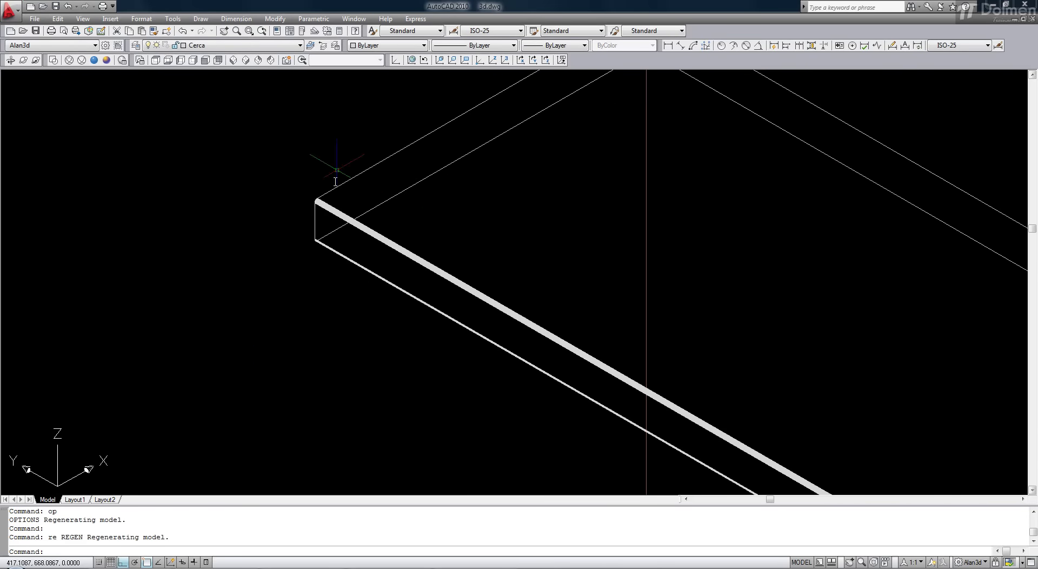
scroll(324, 191, "up", 2)
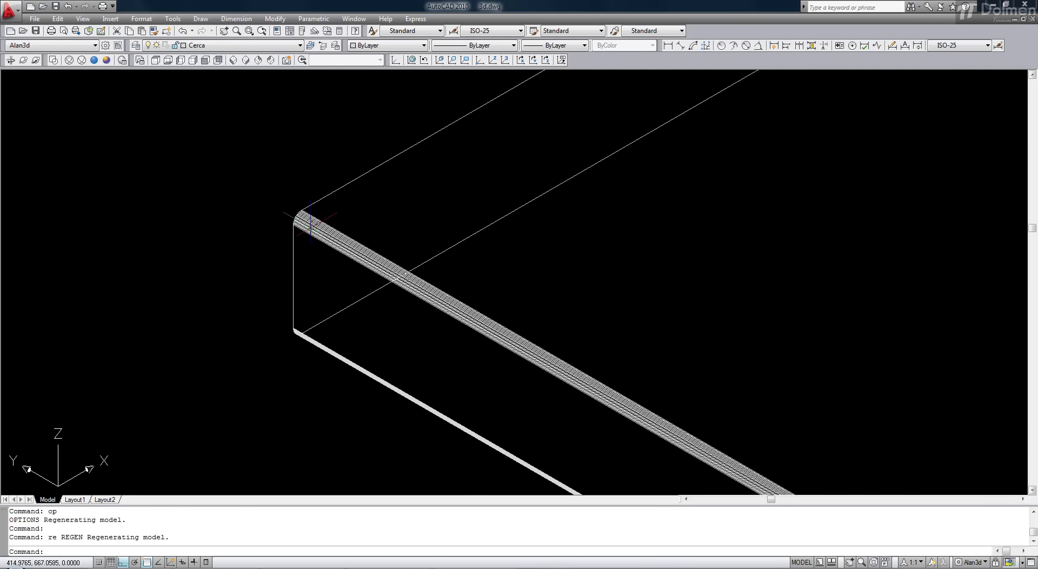
scroll(317, 226, "up", 3)
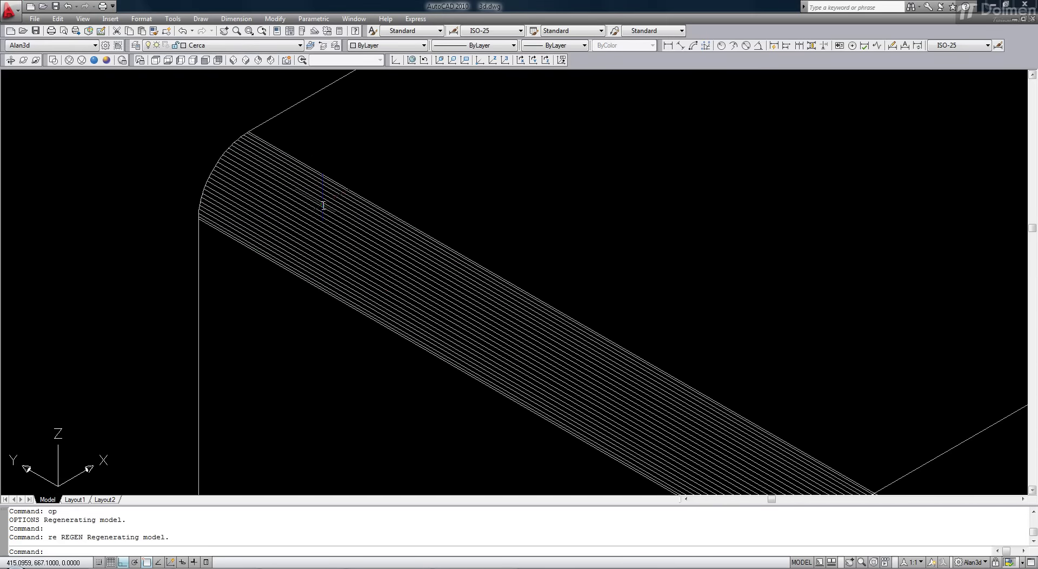
scroll(319, 205, "down", 5)
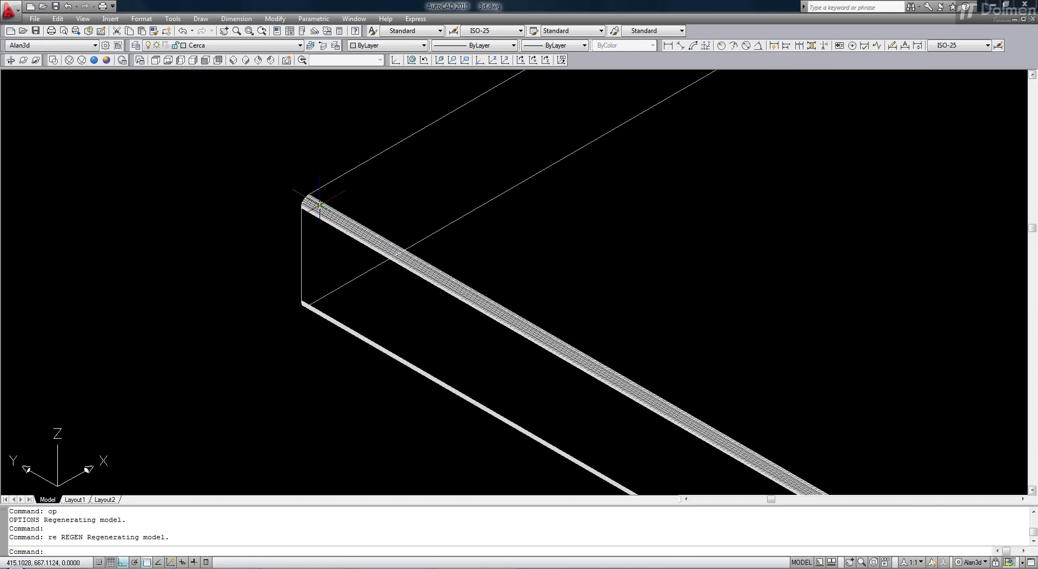
scroll(320, 205, "down", 5)
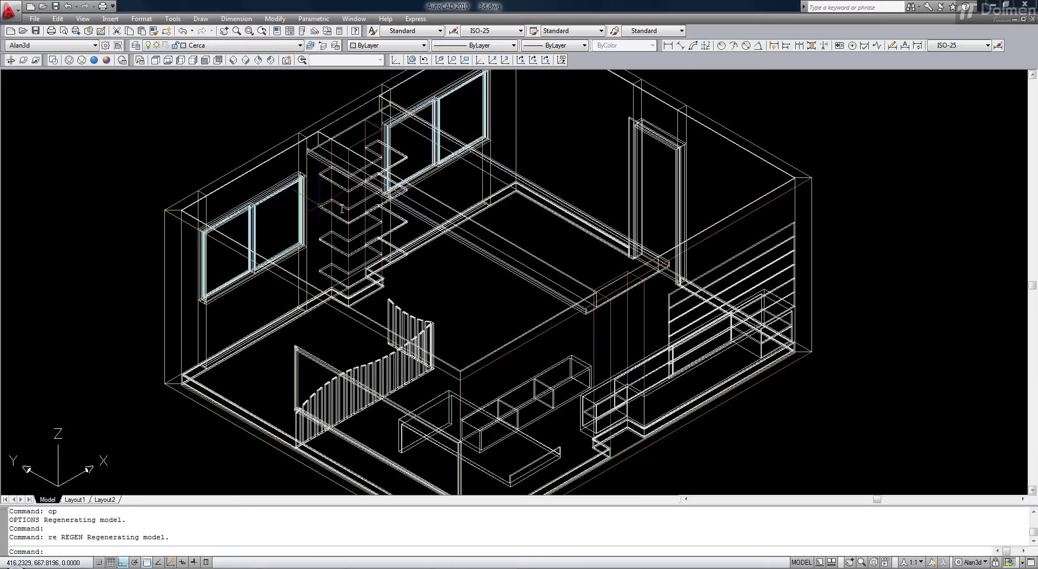
scroll(430, 267, "down", 2)
middle_click(455, 248)
middle_click(455, 248)
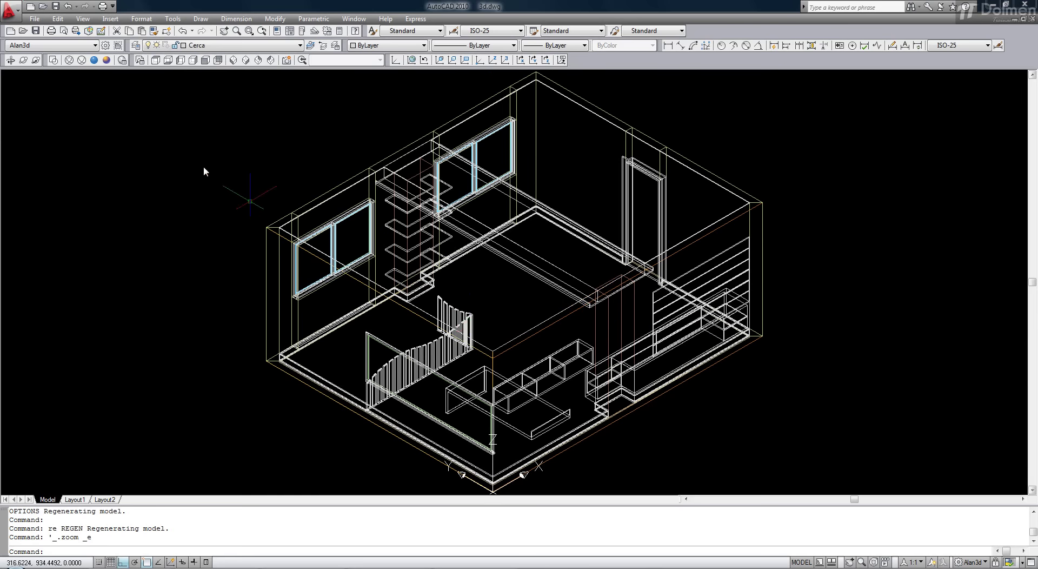
Step: Save the drawing and switch to 3ds Max
left_click(36, 31)
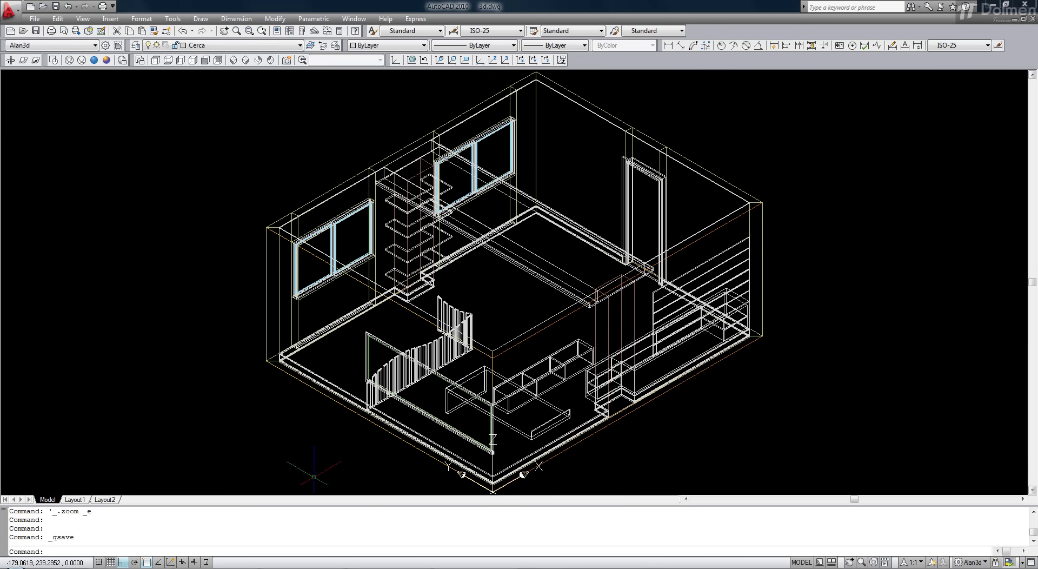
mouse_move(303, 567)
left_click(302, 538)
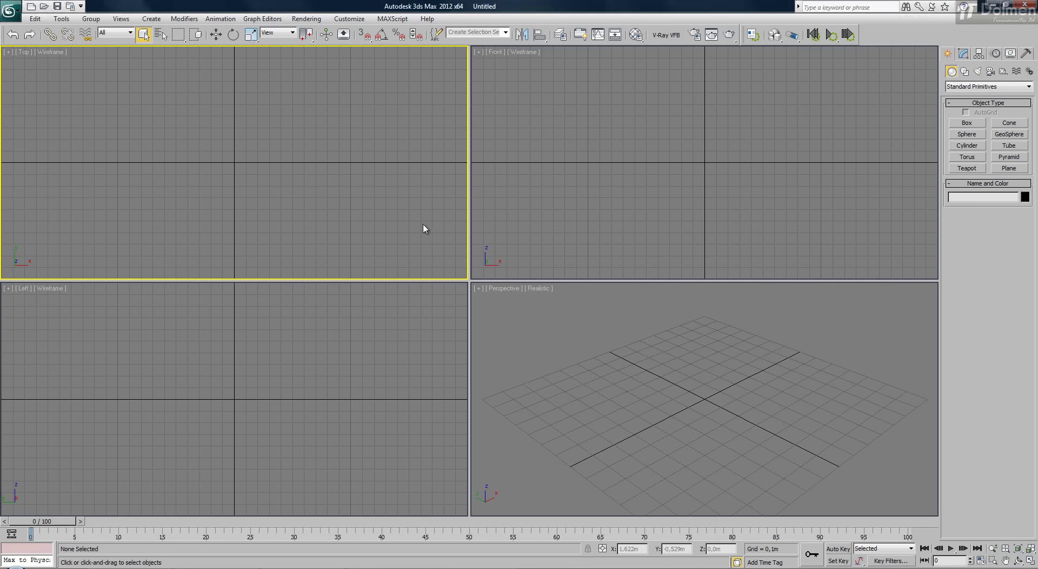
Step: Set the system unit scale so that one unit equals 1,0 Meters
left_click(361, 20)
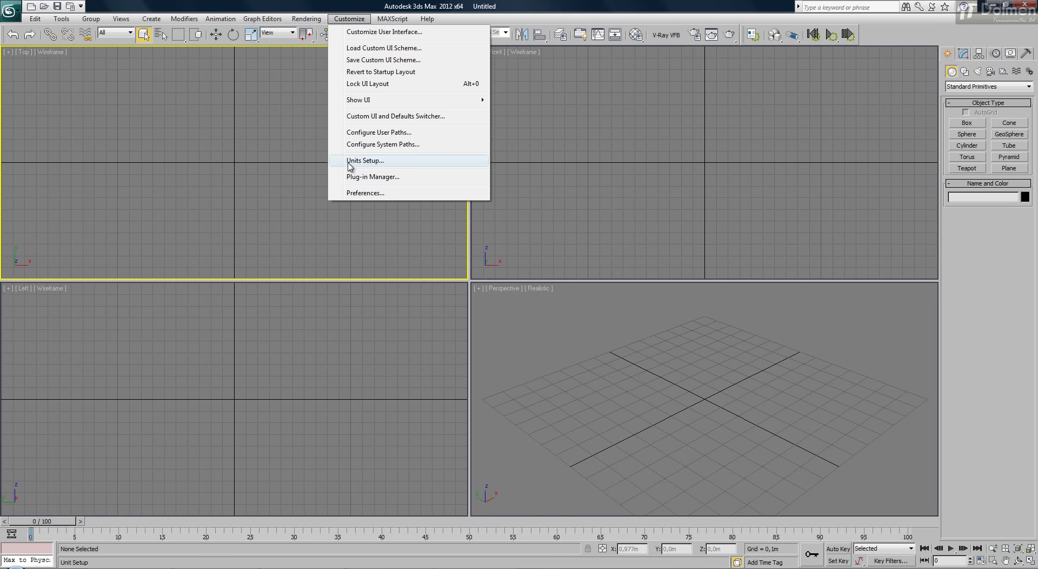
left_click(406, 161)
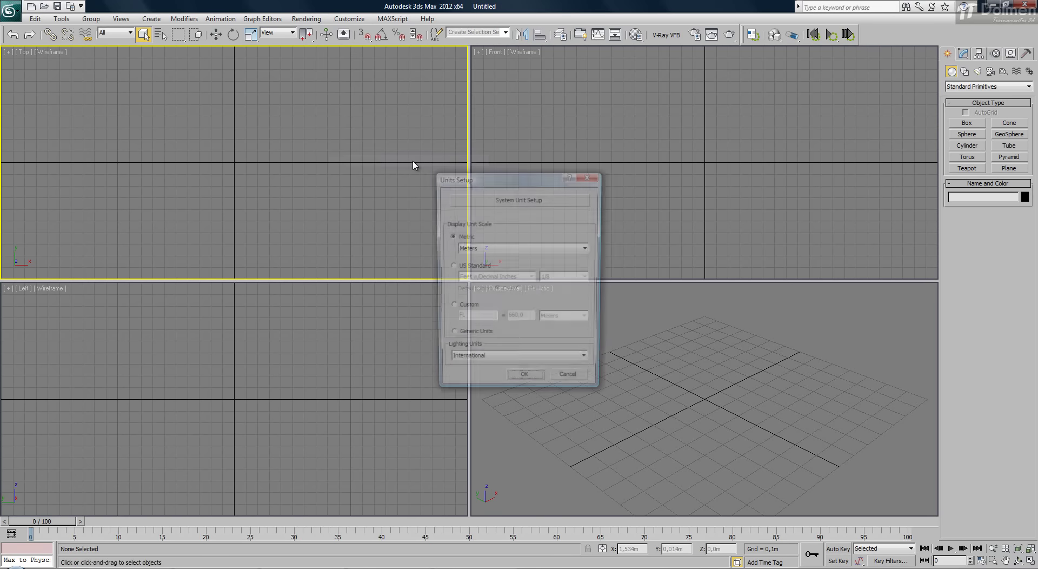
left_click_drag(532, 175, 672, 142)
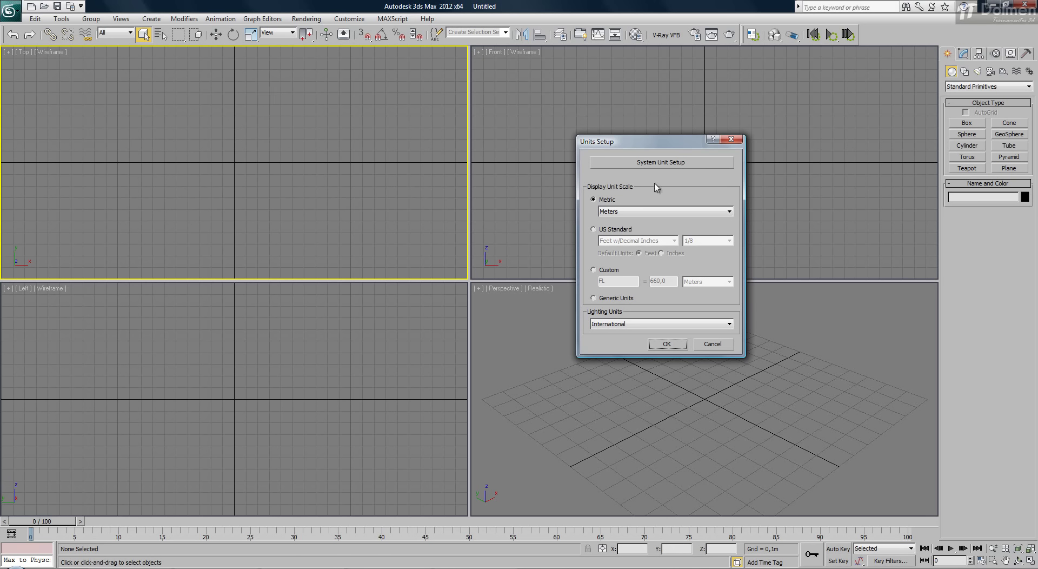
left_click(706, 168)
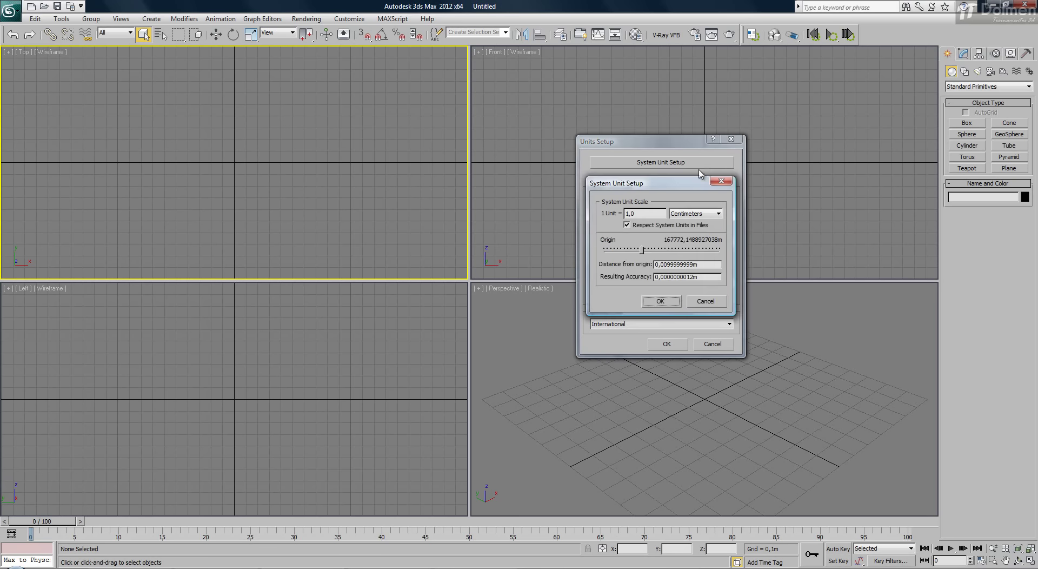
left_click_drag(705, 177, 876, 172)
left_click(905, 199)
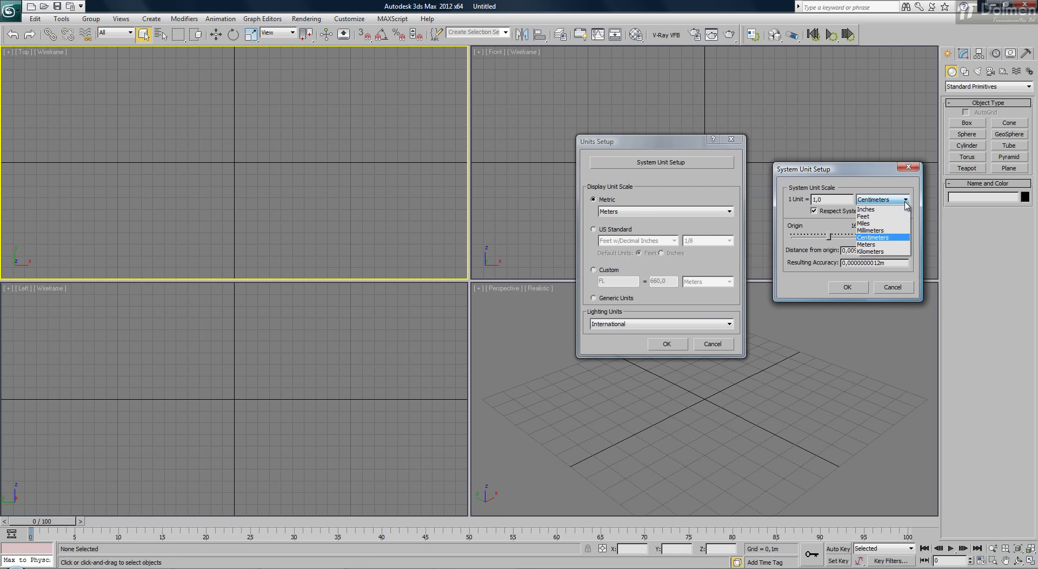
left_click(875, 246)
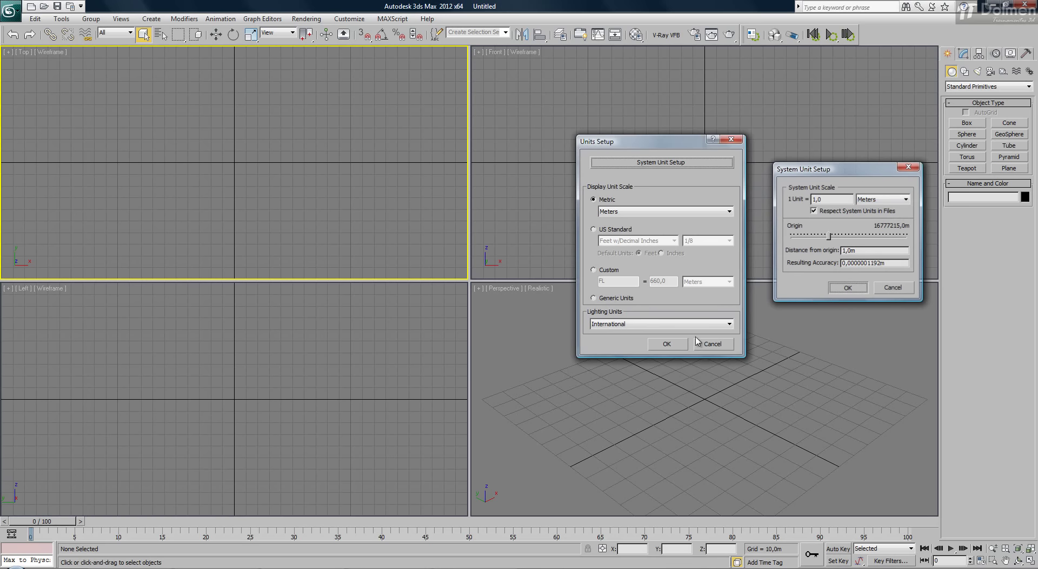
left_click(847, 288)
left_click(667, 343)
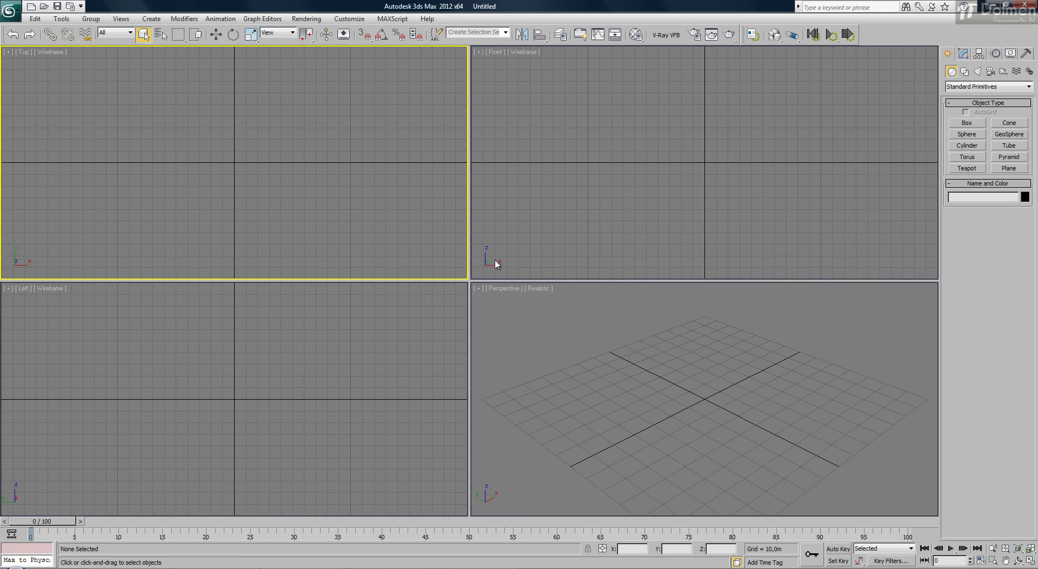
Step: Choose the AutoCAD drawing 3d from the Arquivos folder as the file to import
left_click(11, 11)
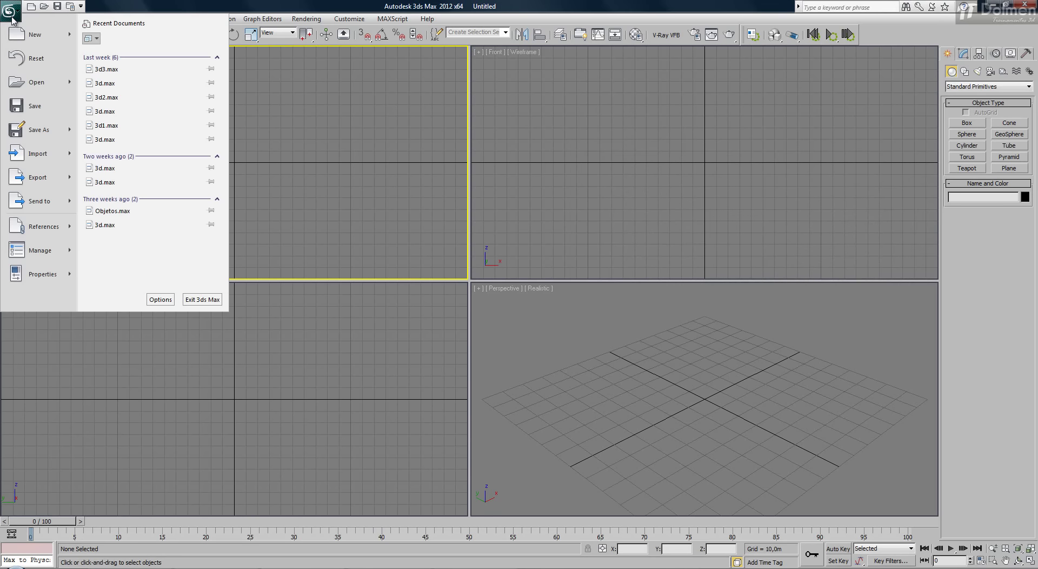
left_click(30, 153)
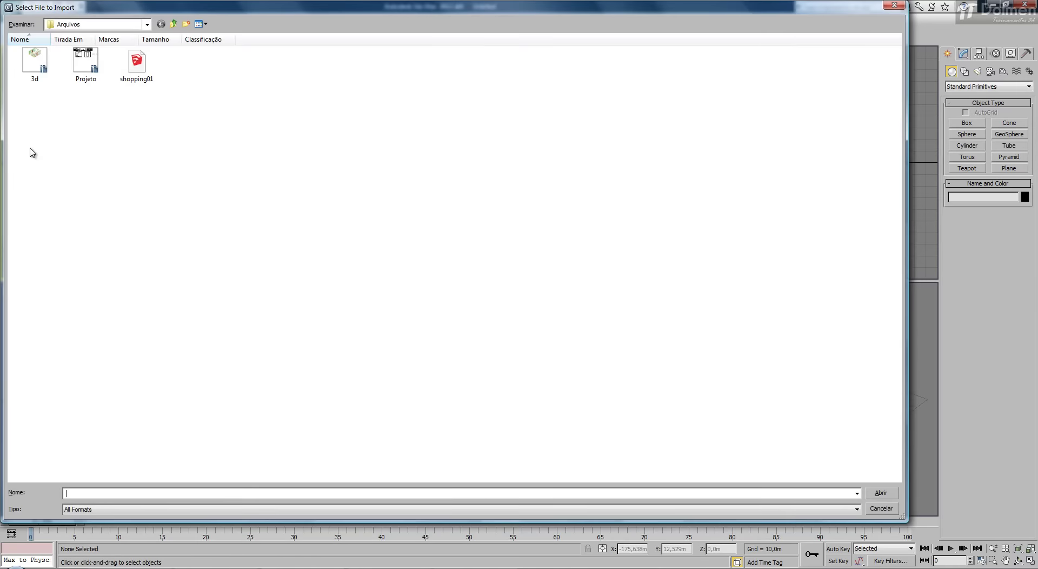
left_click(35, 73)
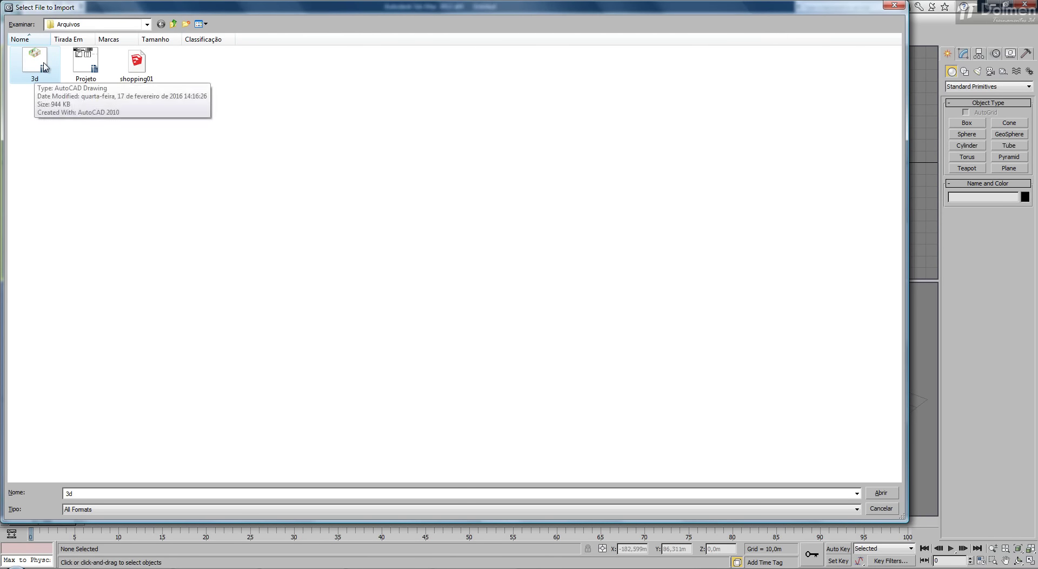
left_click(880, 492)
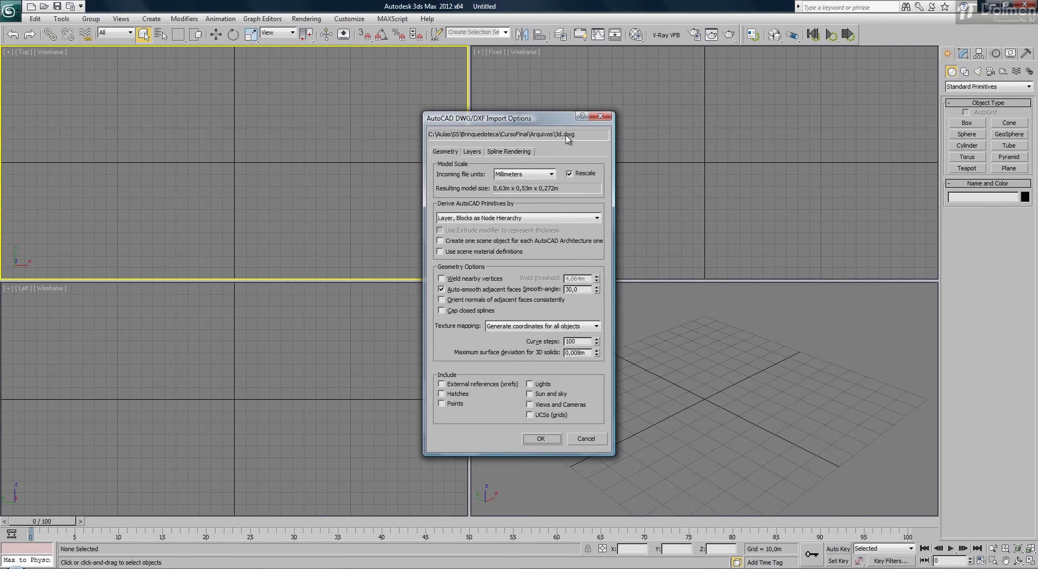
Step: Set the incoming file units to Meters and import the drawing with the remaining geometry options as they are
left_click_drag(540, 119, 705, 124)
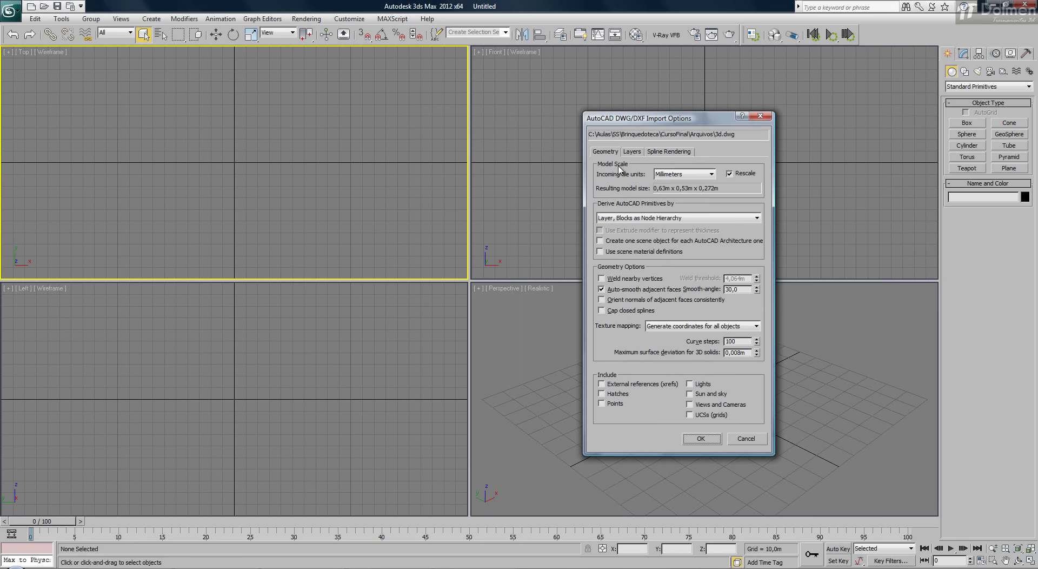
left_click(712, 174)
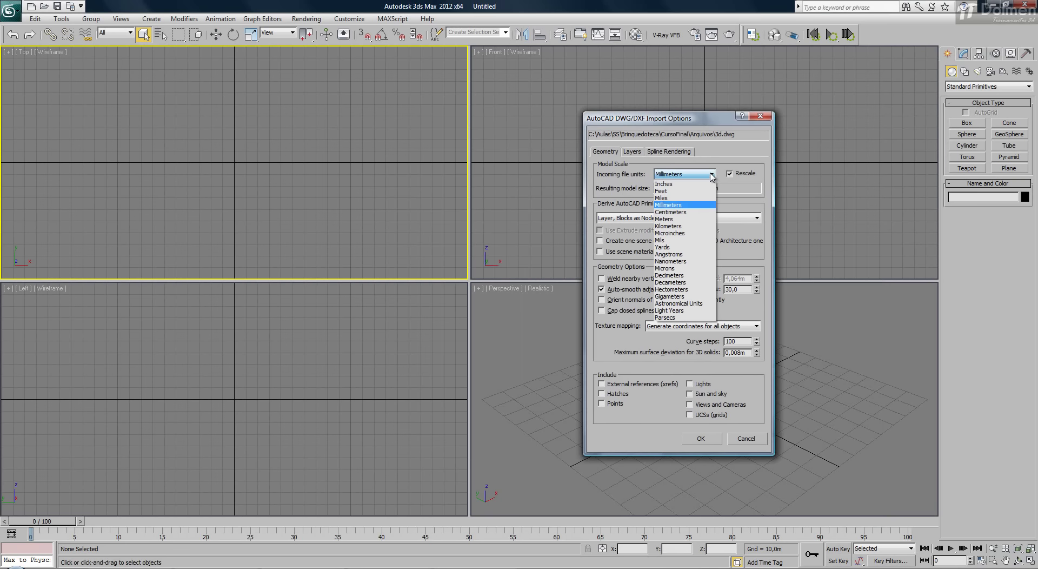
left_click(687, 219)
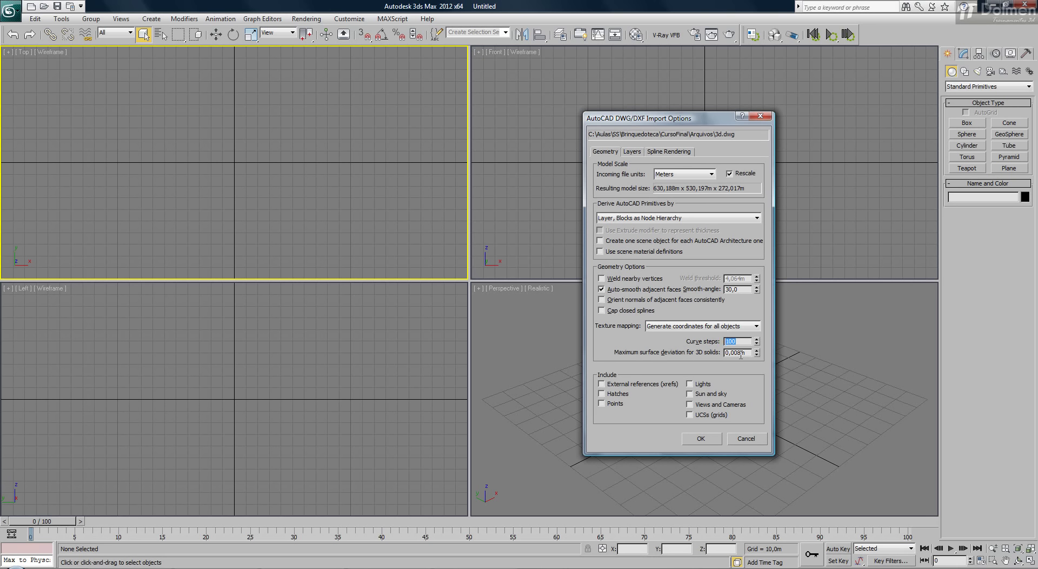
key("Tab")
left_click(746, 353)
left_click(742, 340)
left_click(702, 439)
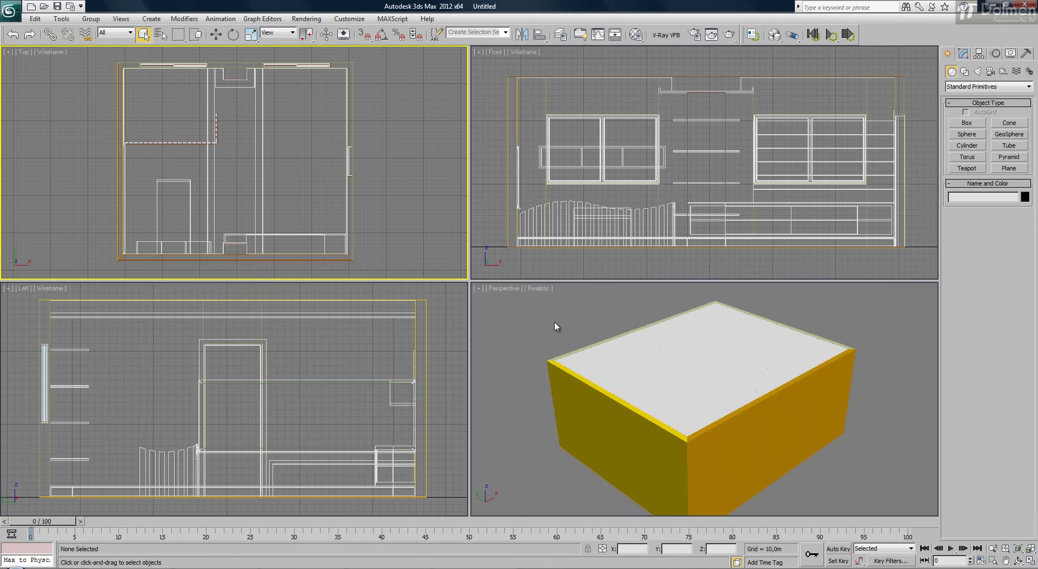
Step: Examine the imported room model in the front, left and perspective views, including its fine details and window side
scroll(541, 219, "up", 8)
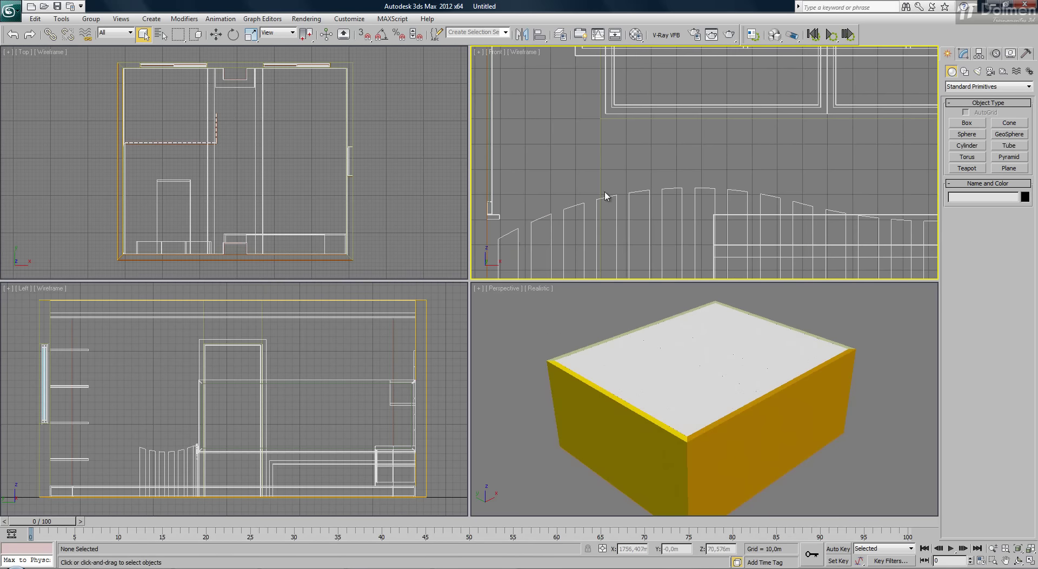
scroll(621, 216, "up", 4)
scroll(649, 222, "up", 5)
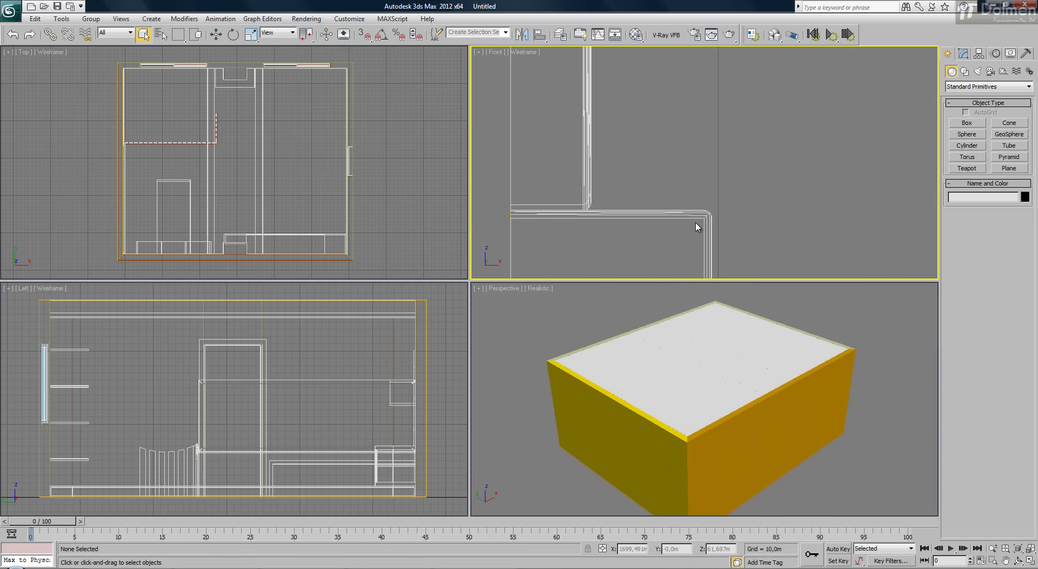
scroll(697, 227, "down", 5)
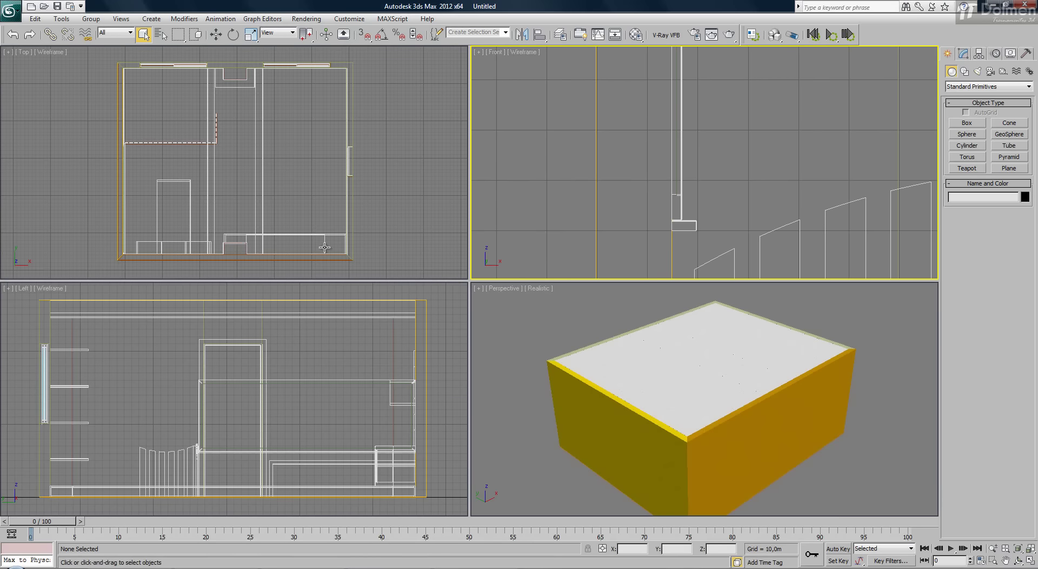
middle_click_drag(315, 354, 309, 360)
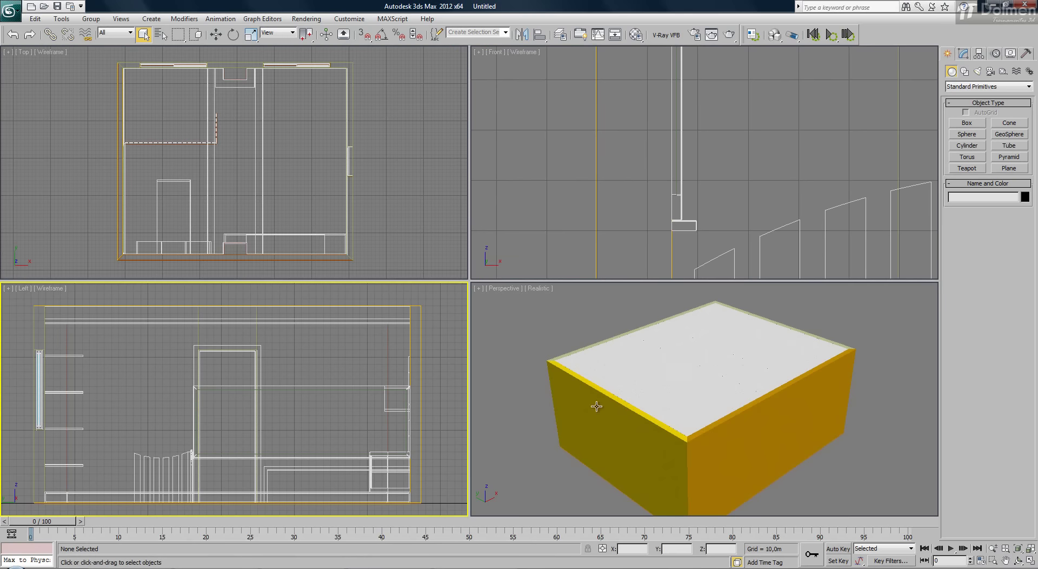
left_click(1018, 558)
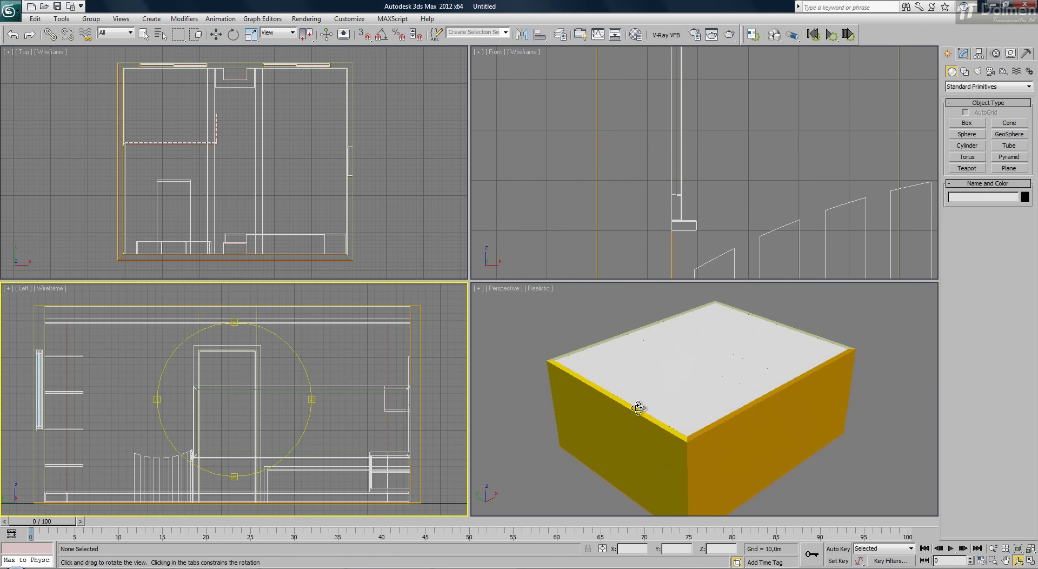
left_click_drag(637, 405, 742, 410)
left_click(671, 197)
scroll(671, 197, "down", 3)
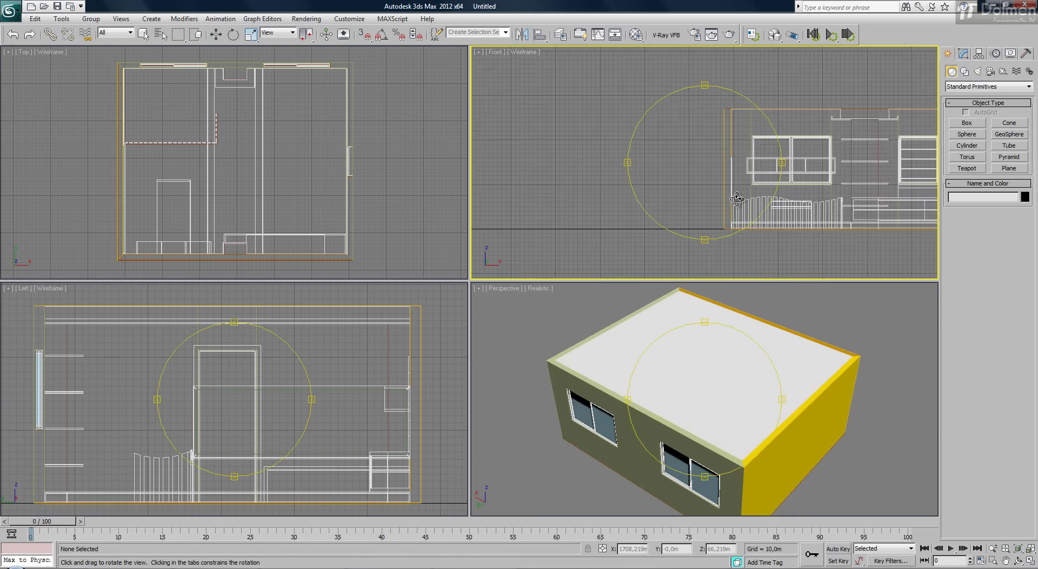
middle_click_drag(731, 191, 579, 189)
right_click(581, 191)
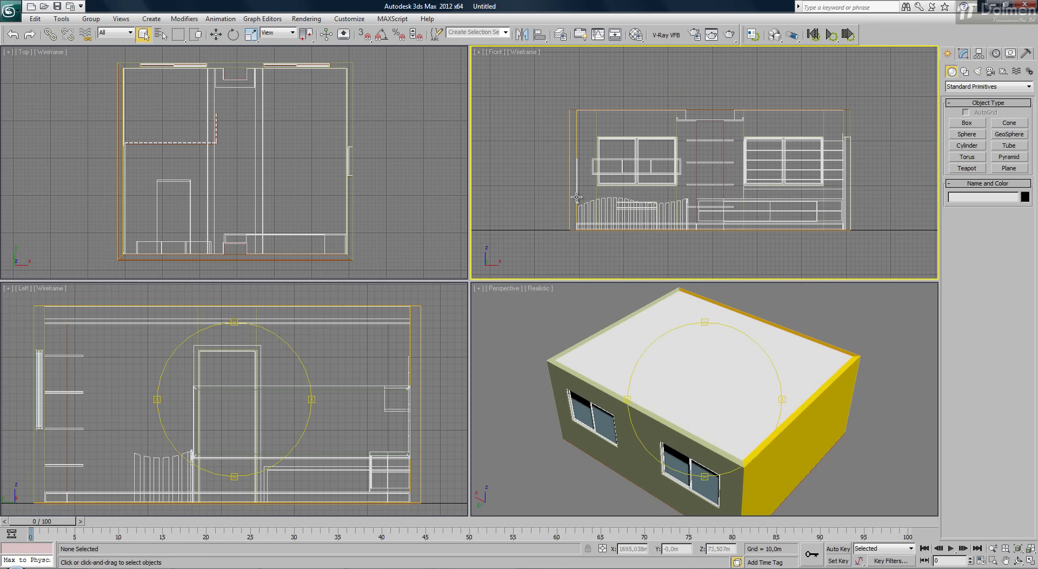
Step: Move all the imported room objects together in the top view so the room's lower-left corner sits beside the origin
left_click(318, 177)
scroll(330, 173, "down", 8)
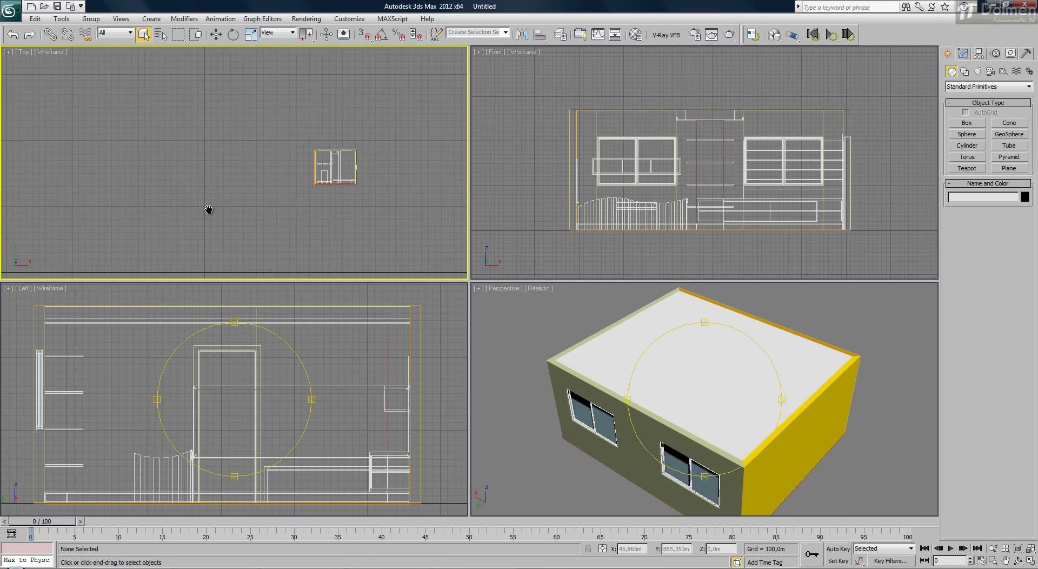
middle_click_drag(206, 209, 222, 161)
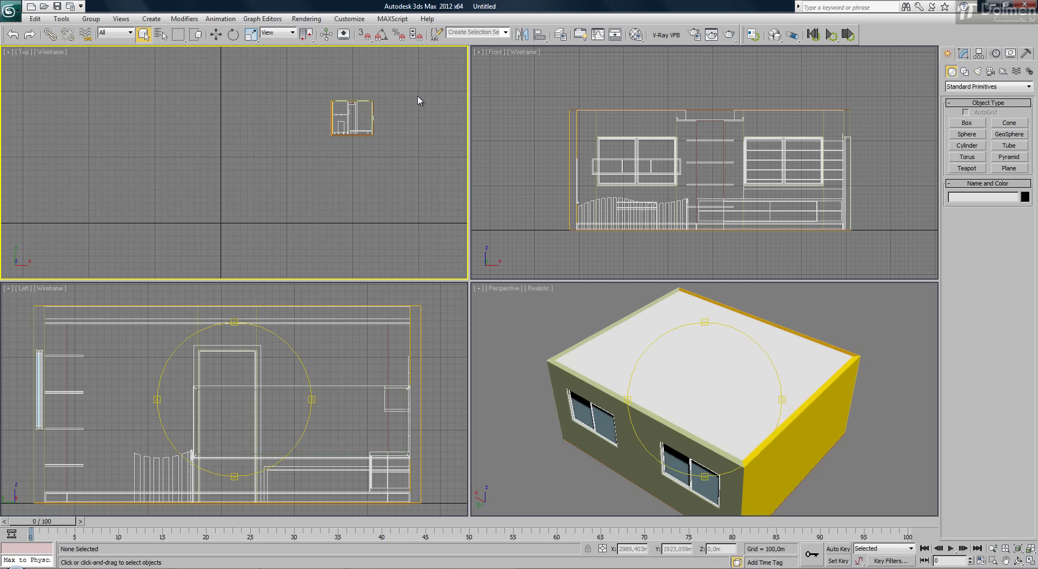
left_click_drag(286, 88, 451, 188)
left_click(215, 35)
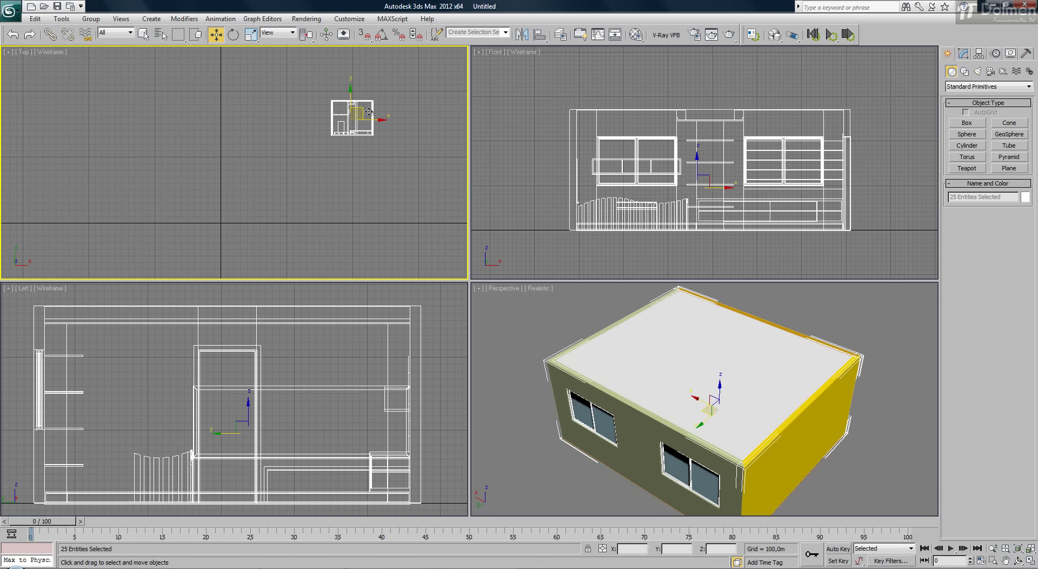
left_click_drag(360, 108, 256, 194)
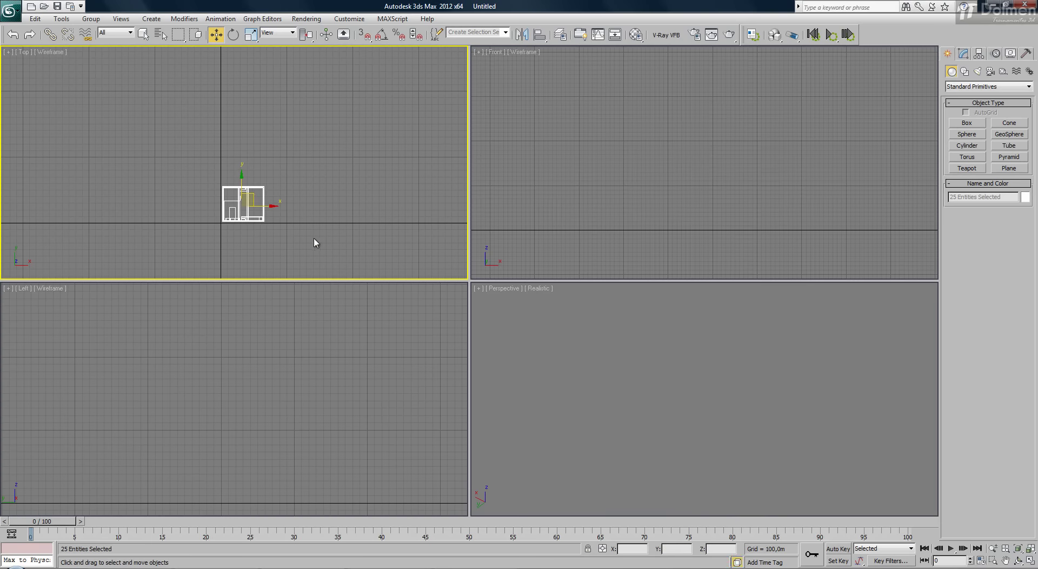
left_click(343, 210)
key("z")
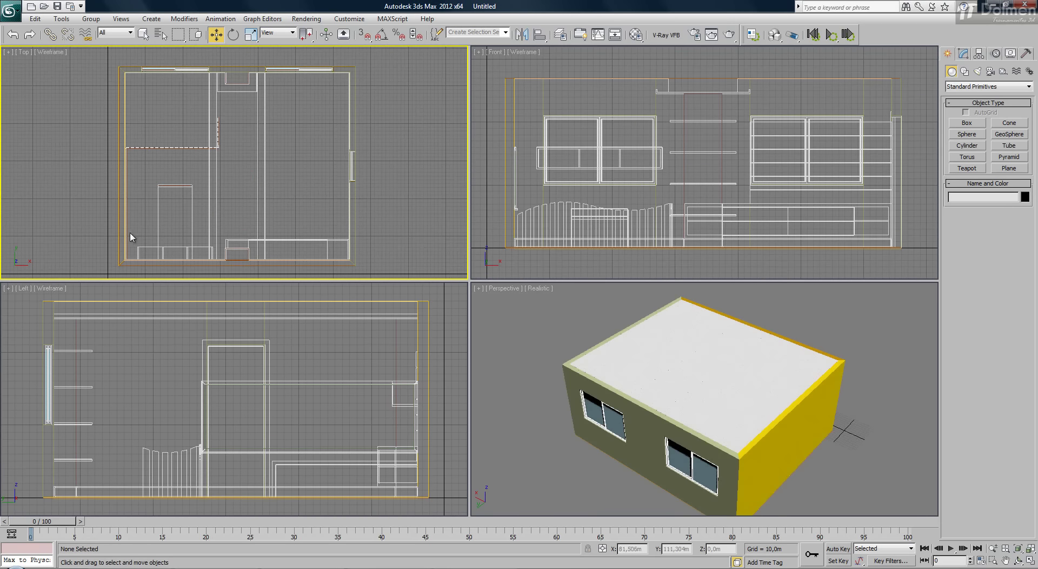
scroll(192, 204, "down", 2)
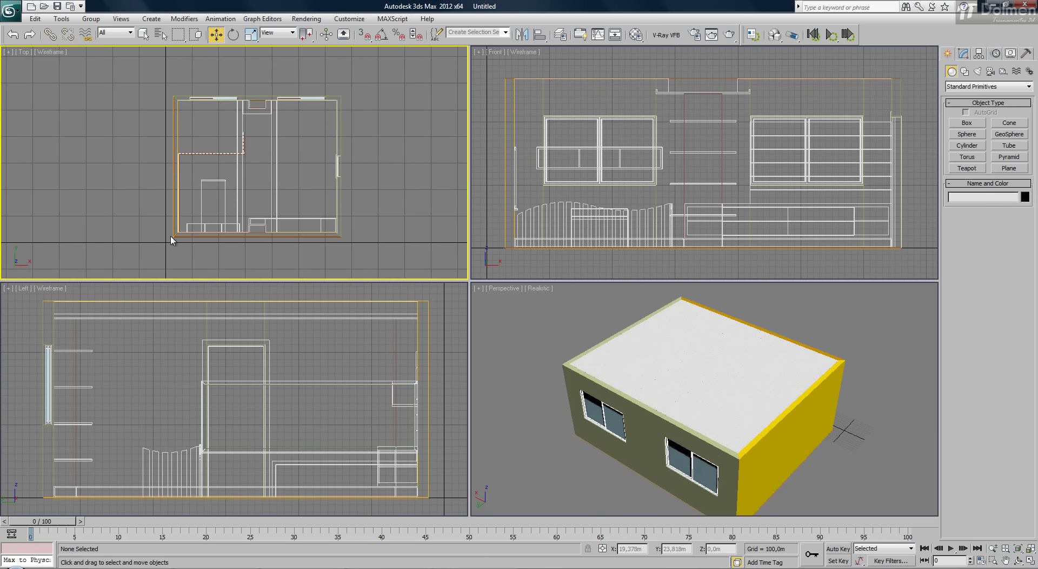
middle_click_drag(660, 364, 669, 350)
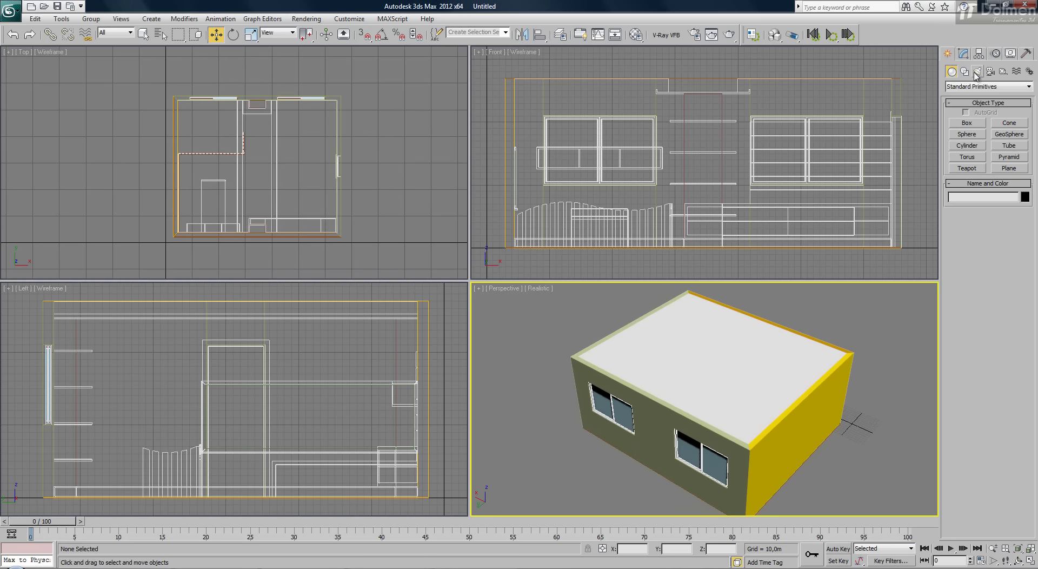
Step: Draw a test box about 525 by 635 by 270 m around the room to check its scale, and delete it
left_click(967, 122)
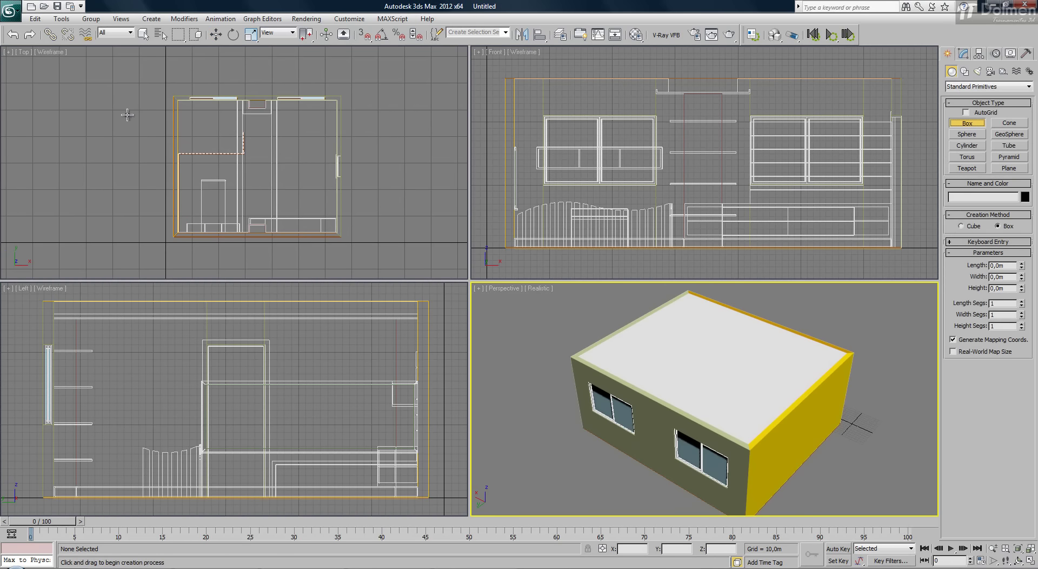
left_click_drag(172, 97, 343, 237)
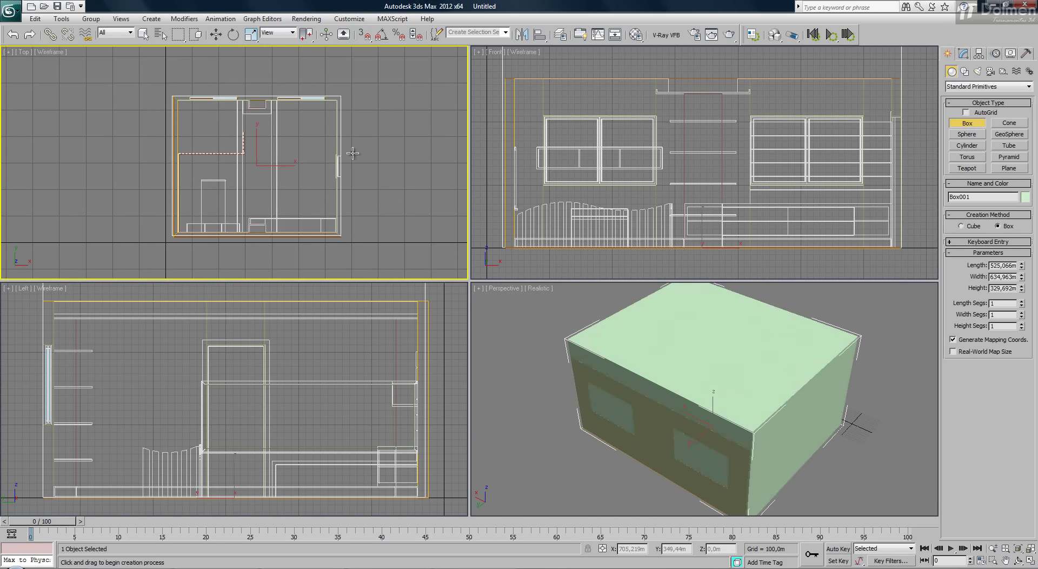
left_click(353, 161)
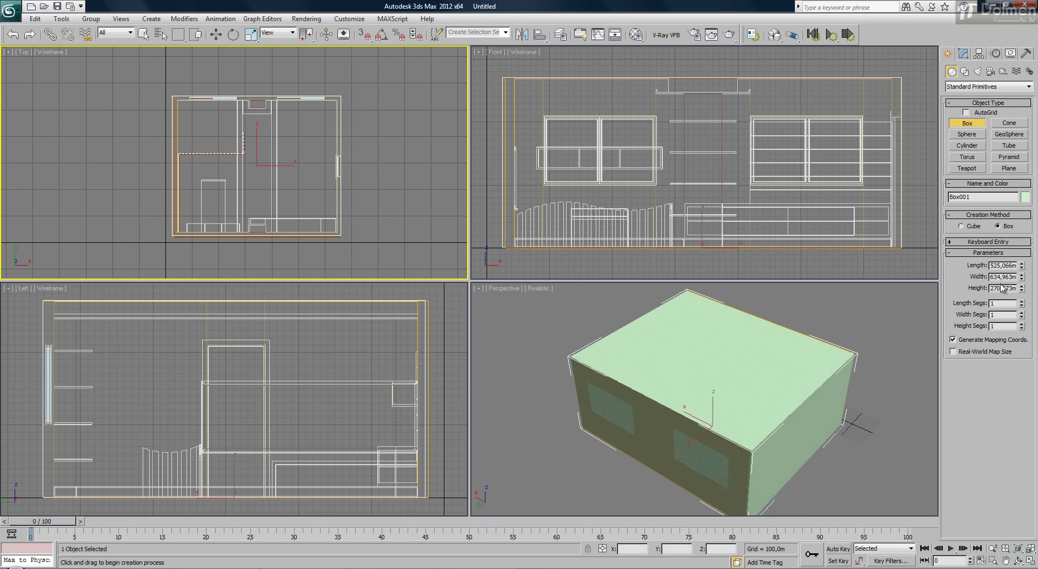
key("Delete")
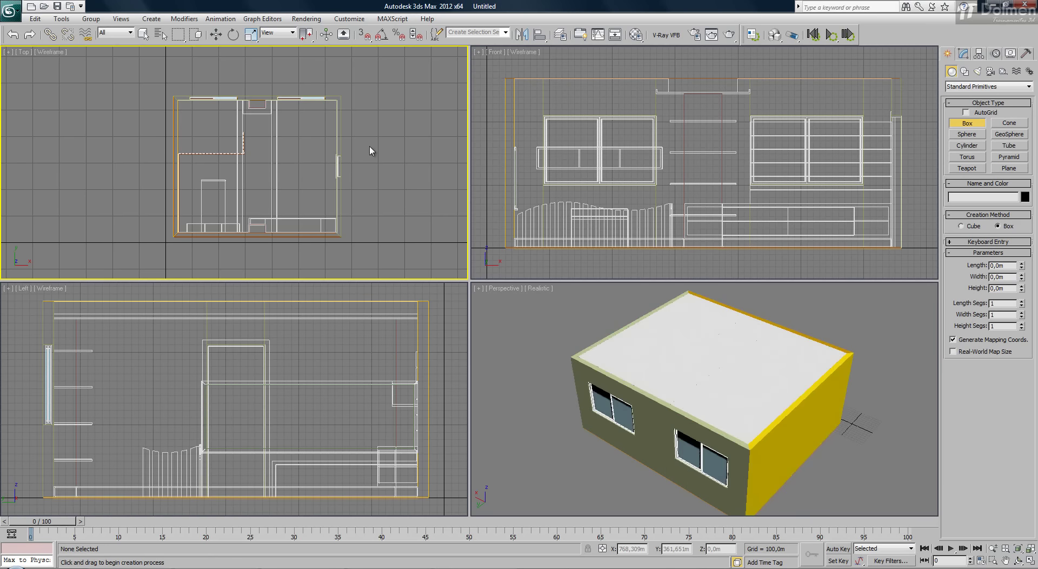
key("w")
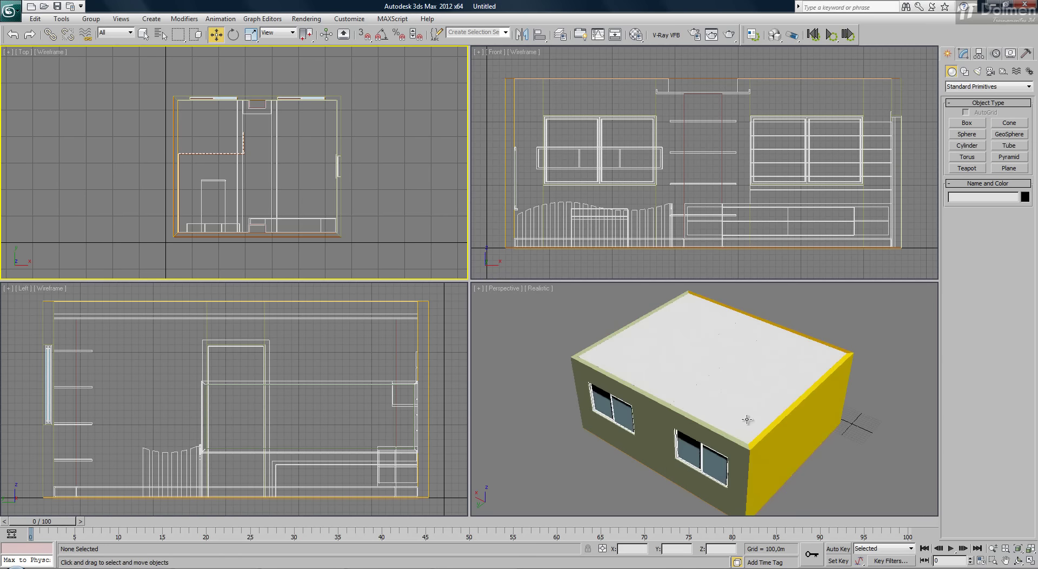
Step: Set the system unit scale so that one unit equals 1,0 Centimeters
left_click(347, 18)
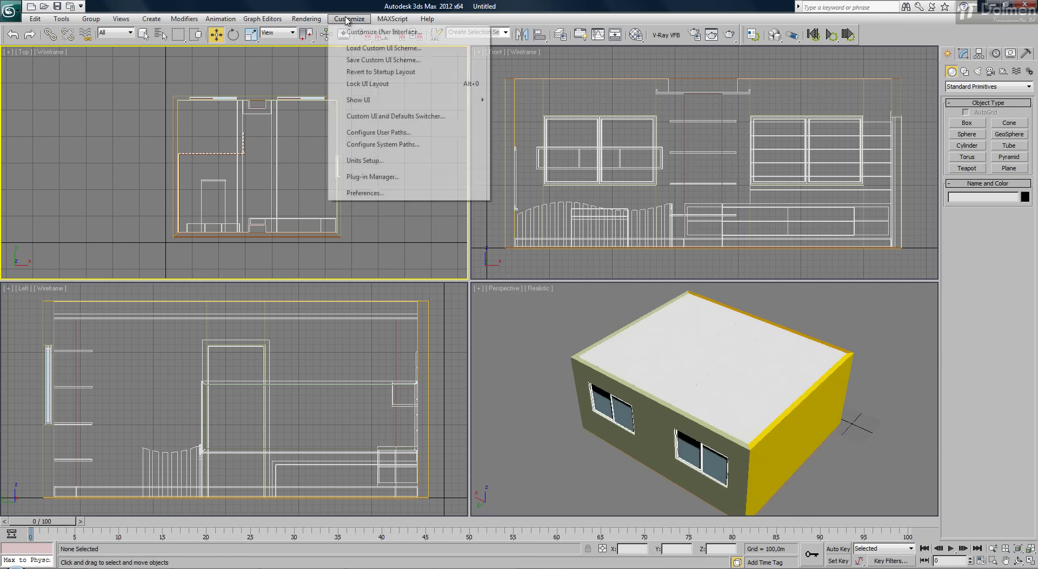
left_click(363, 161)
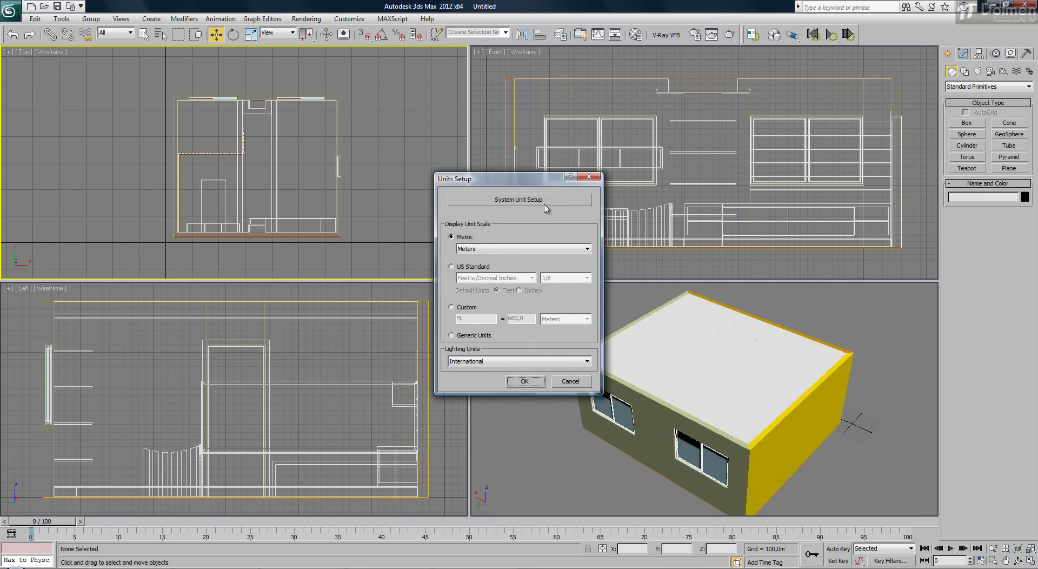
left_click(547, 203)
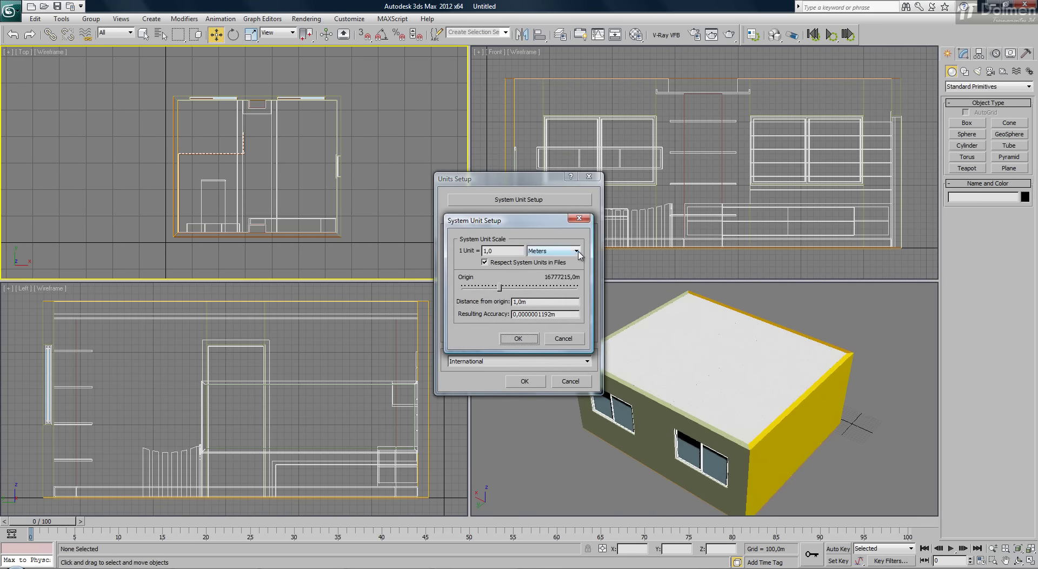
left_click(576, 250)
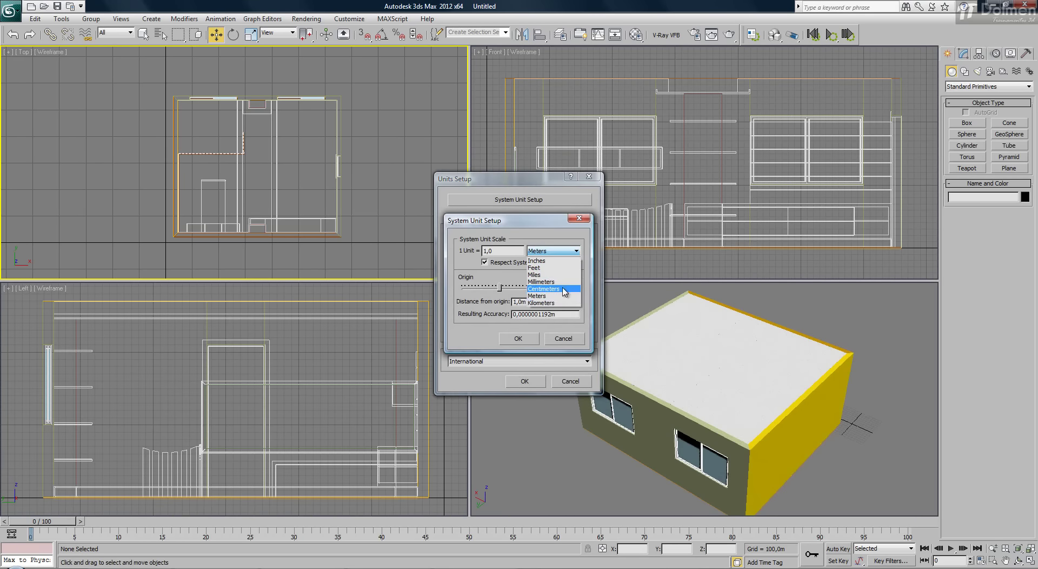
left_click(547, 289)
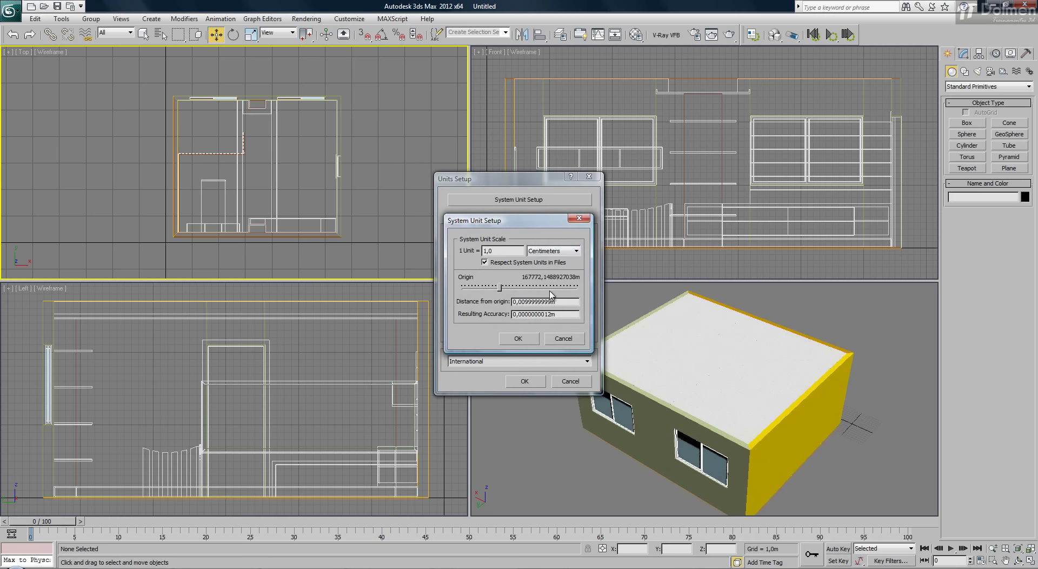
left_click(529, 338)
left_click(524, 381)
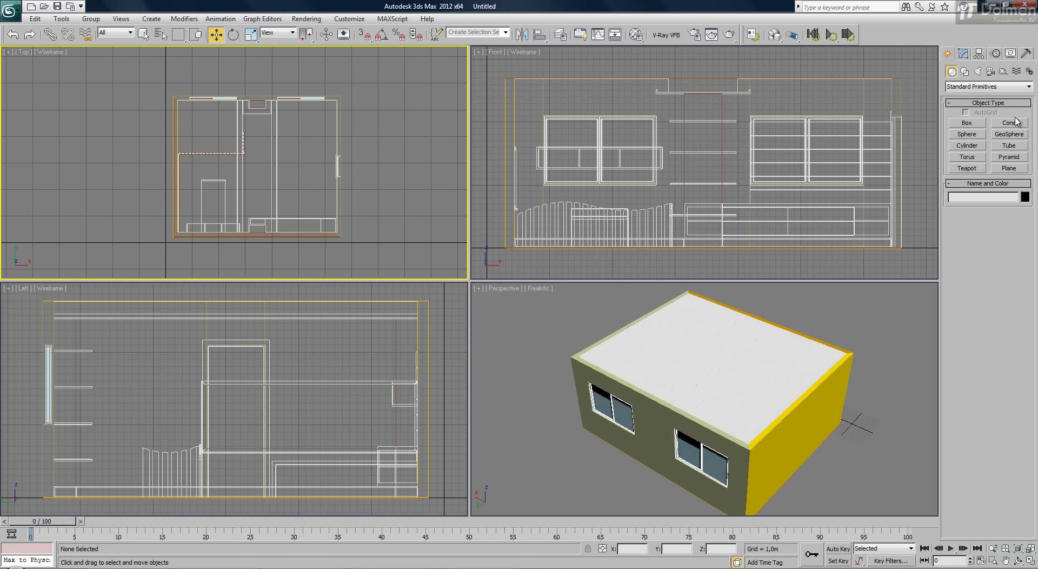
Step: Draw a test box about 5,29 by 6,39 by 2,71 m around the room to recheck its scale, and delete it
left_click(967, 123)
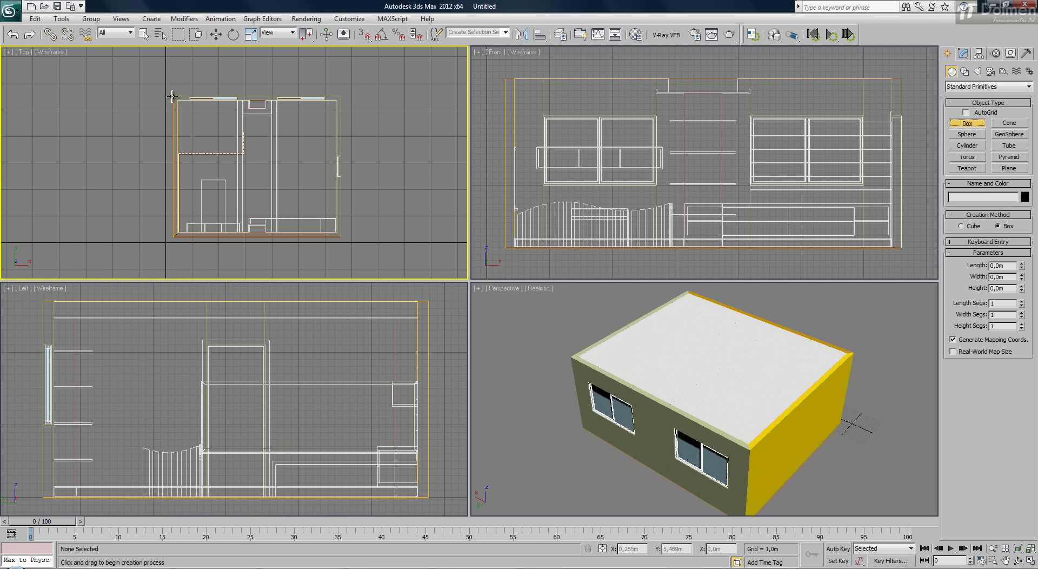
left_click_drag(172, 96, 342, 237)
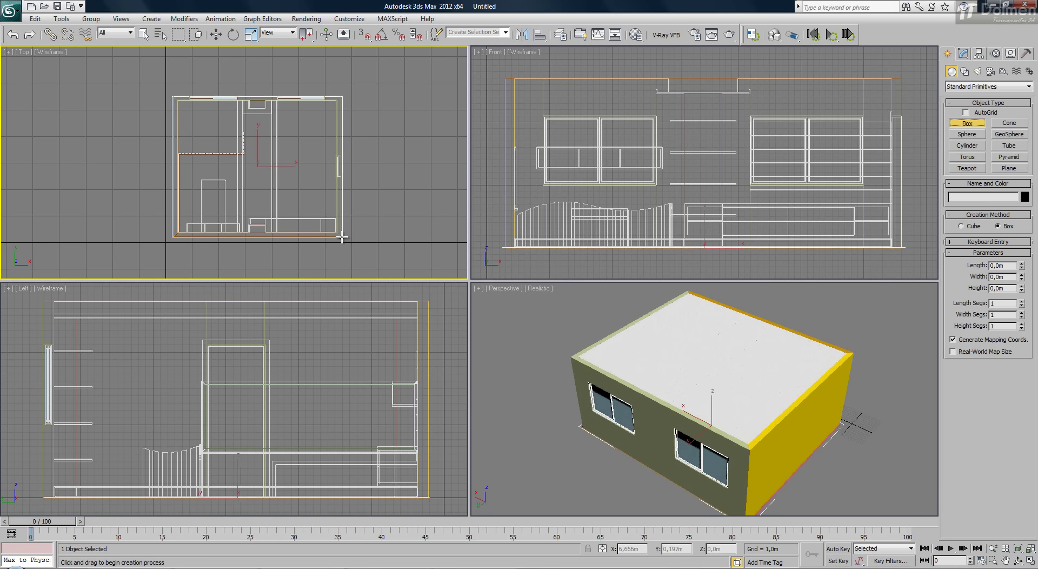
left_click(347, 166)
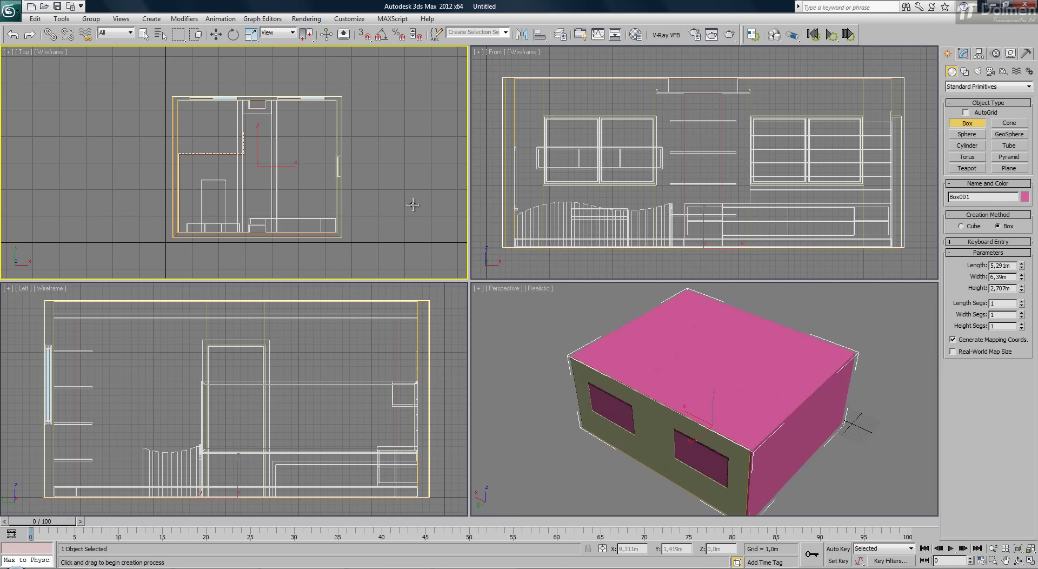
right_click(415, 158)
key("Delete")
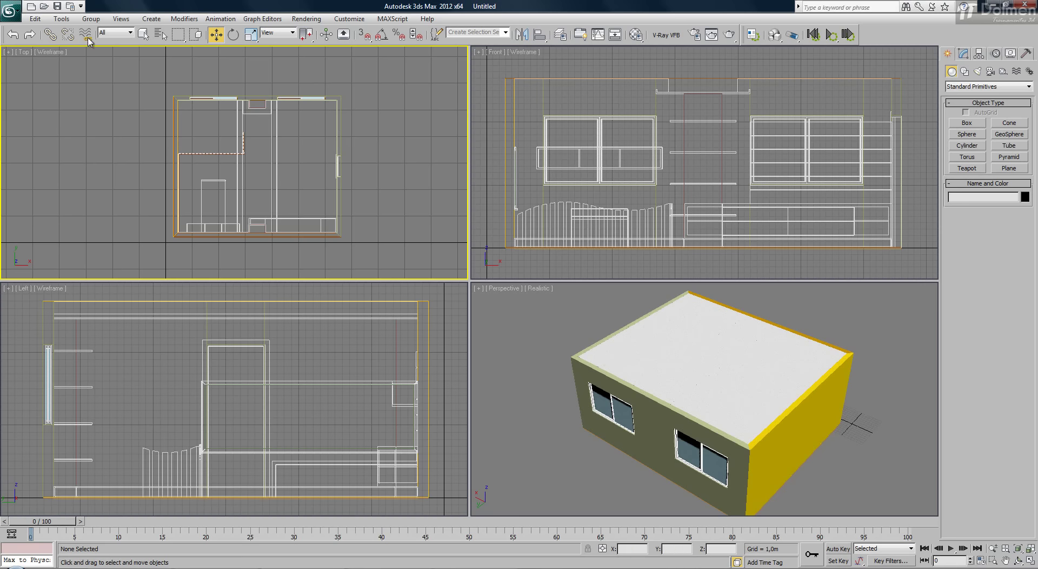
Step: Start saving the scene under a new name and browse to the C:\Aulas\SS\Brinquedoteca\CursoFinal\Arquivos folder
left_click(13, 18)
left_click(21, 142)
left_click(128, 27)
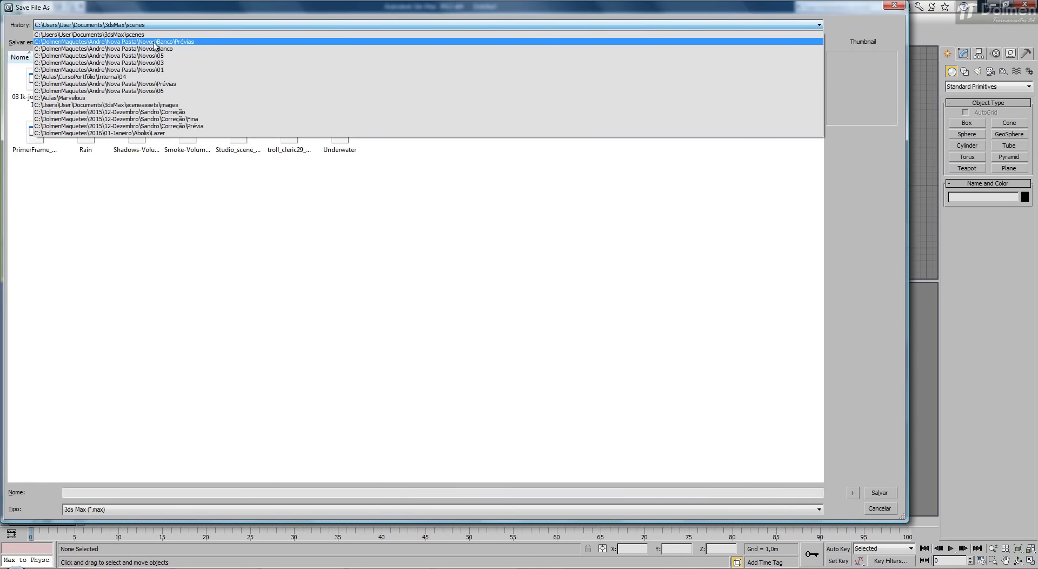
left_click(180, 186)
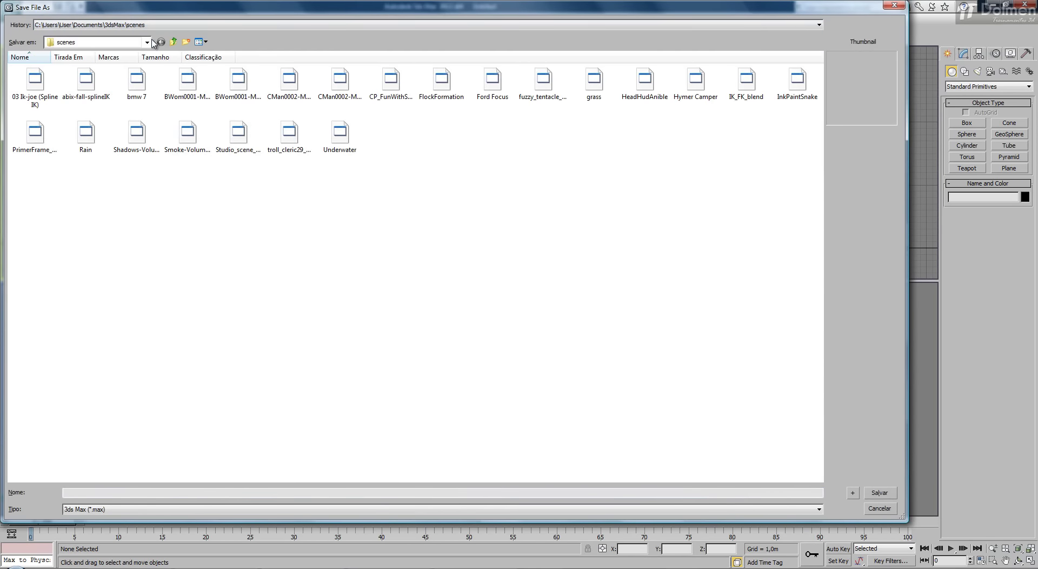
left_click(147, 42)
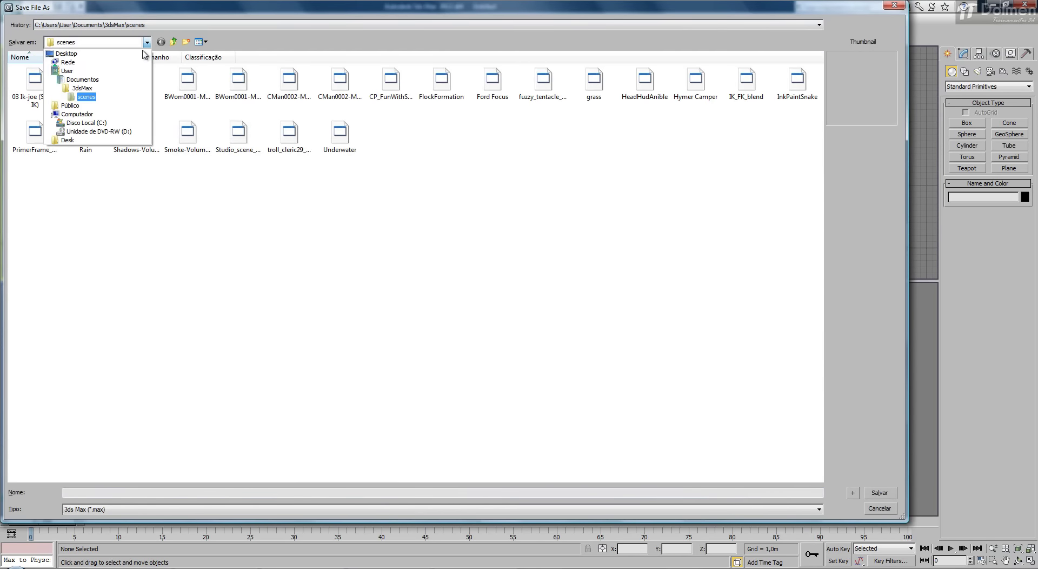
left_click(102, 122)
double_click(425, 69)
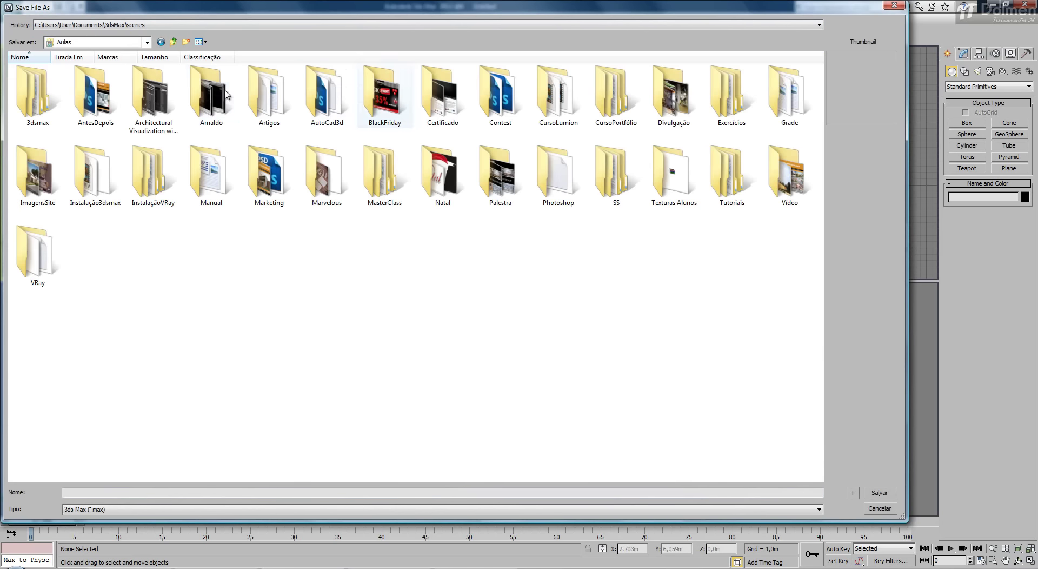
double_click(619, 170)
double_click(37, 102)
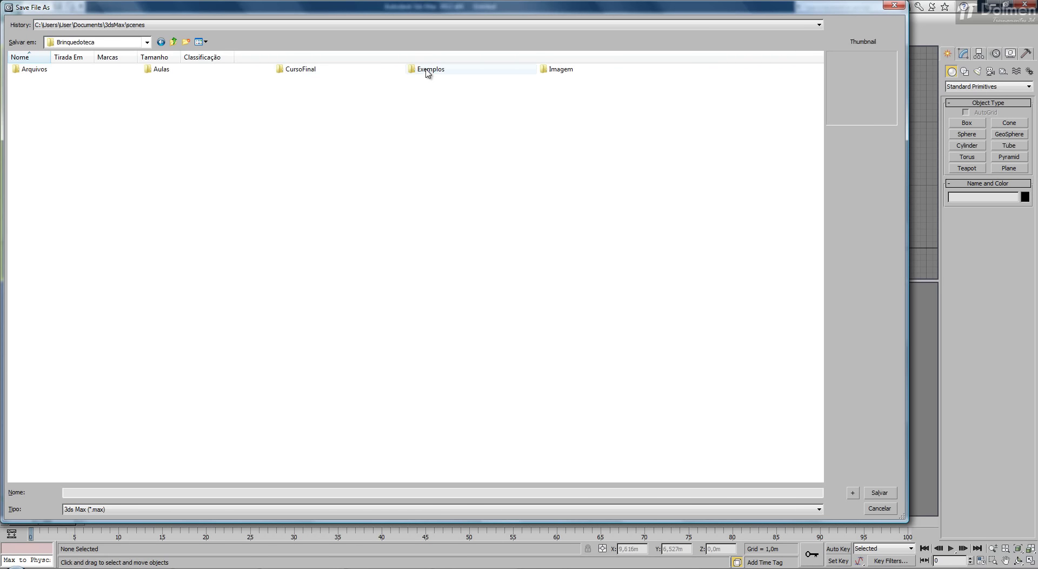
double_click(332, 69)
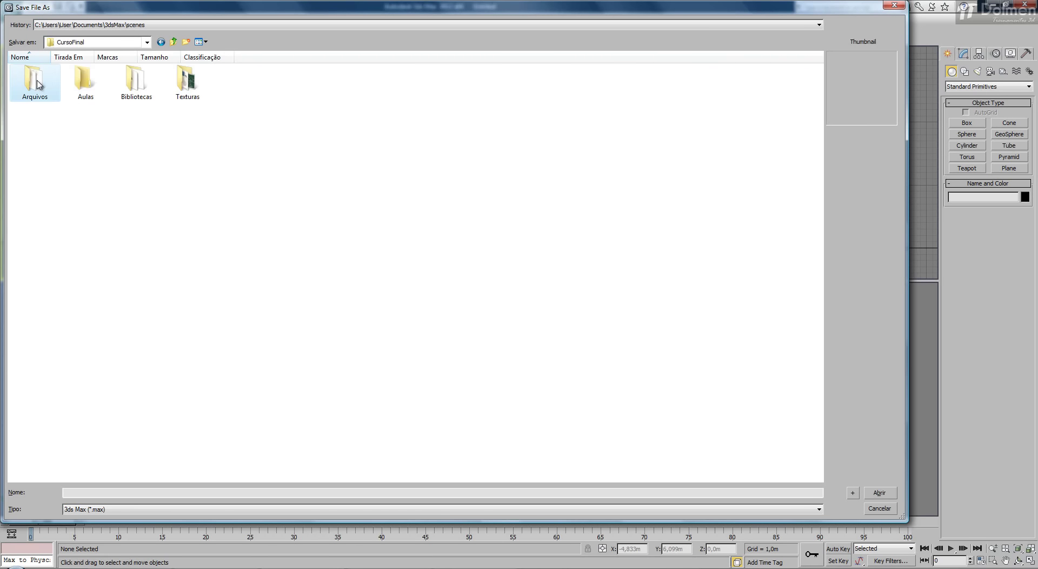
double_click(36, 81)
Step: Name the scene file 3d and save it in the Arquivos folder as a 3ds Max file
left_click(89, 492)
type("3d")
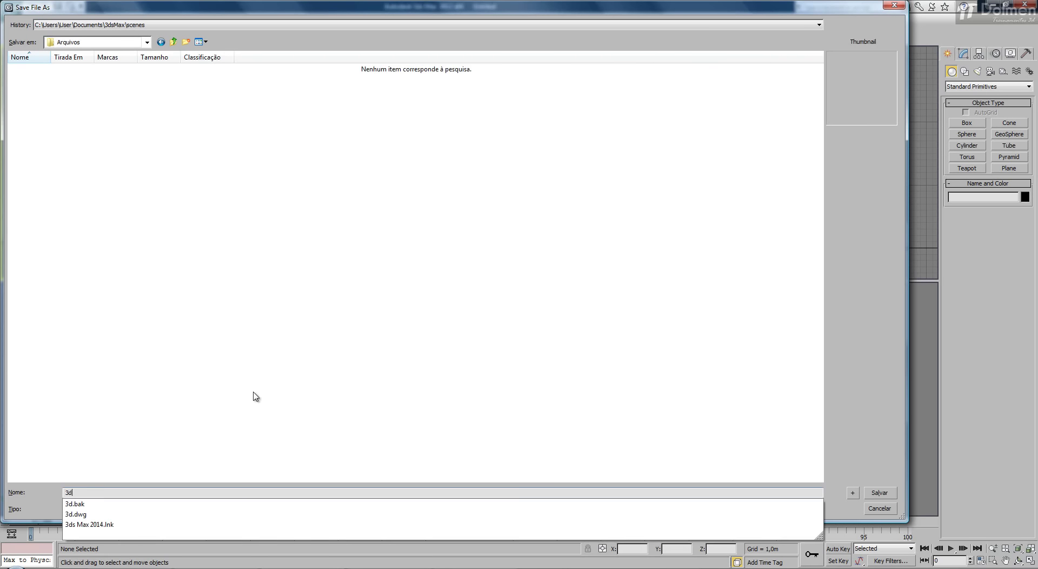
key("Return")
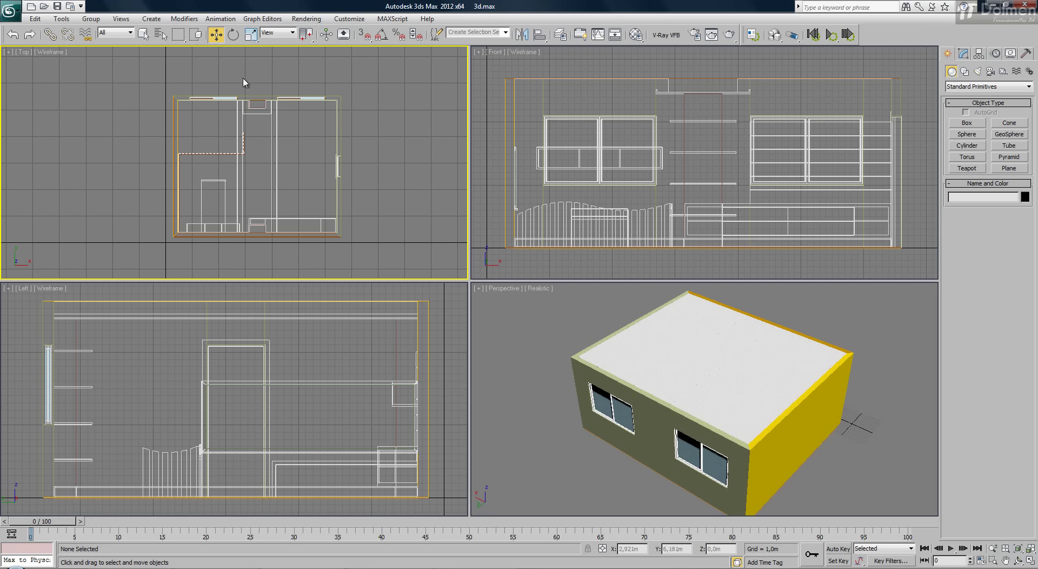
Step: Save another version of the scene in the same folder under the name 3d2
left_click(10, 10)
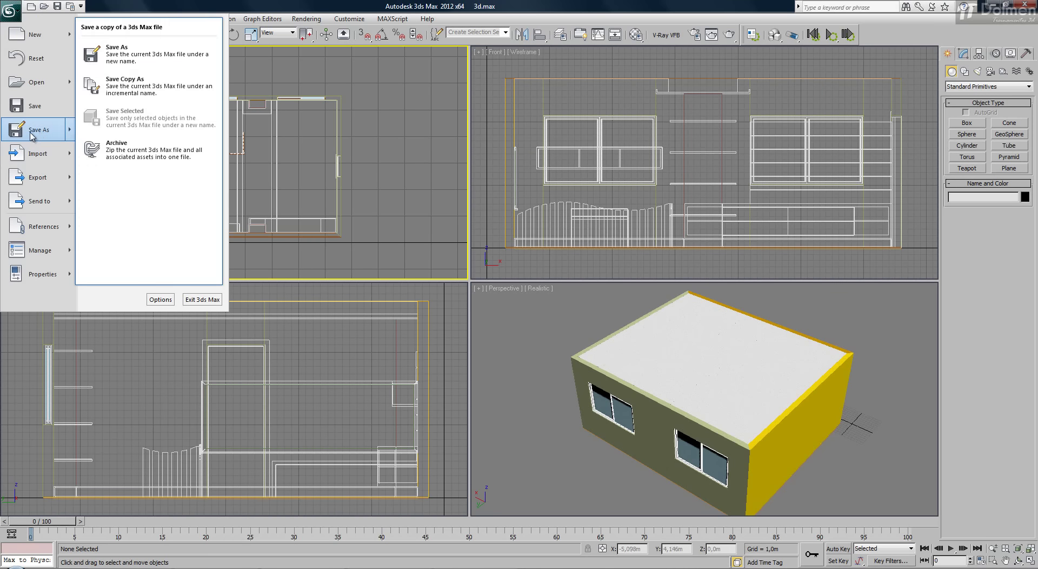
left_click(31, 134)
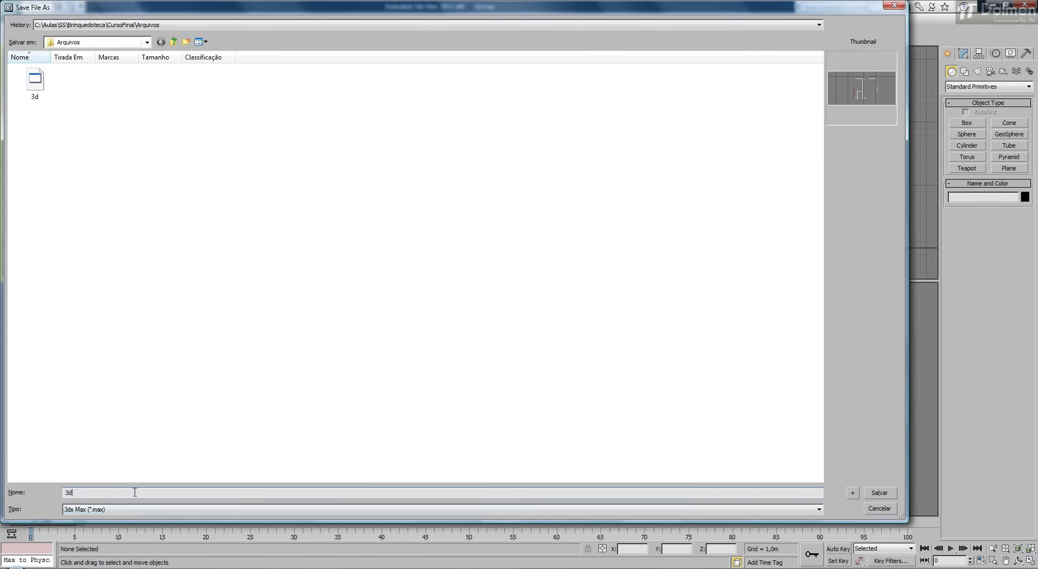
type("2")
key("Return")
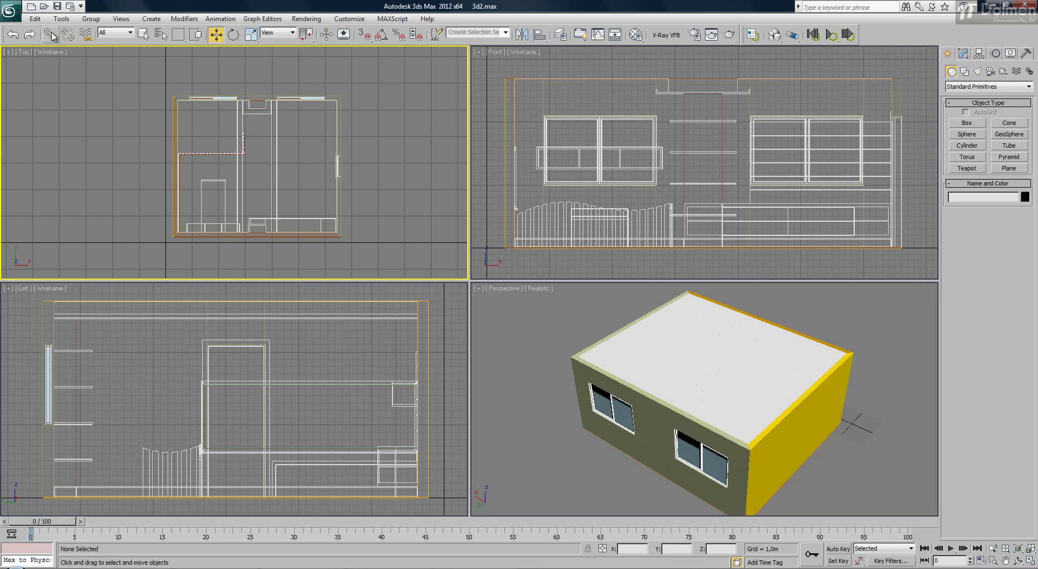
Step: Reset the program to an empty untitled scene
left_click(15, 14)
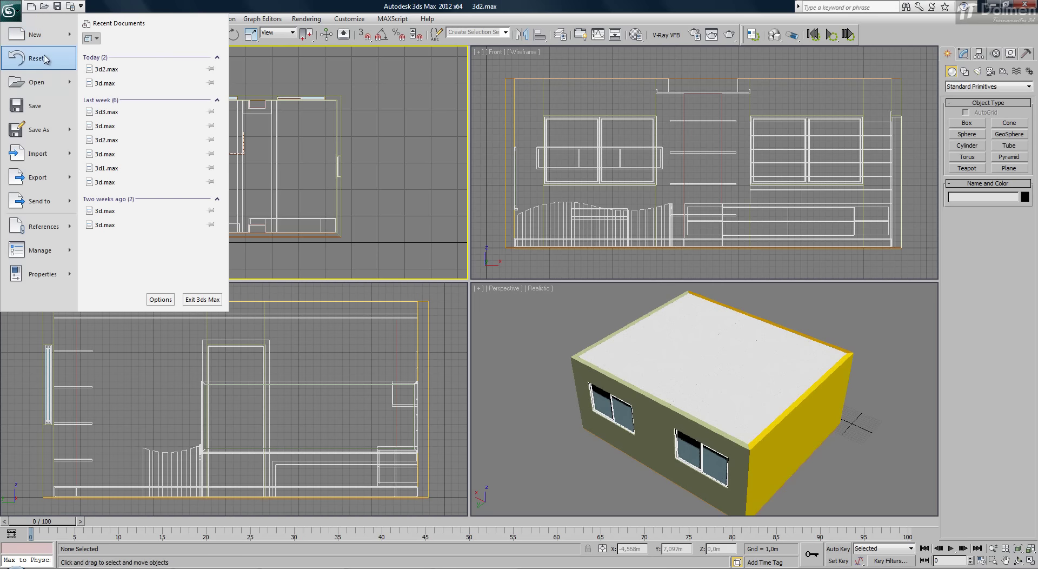
left_click(63, 64)
left_click(496, 312)
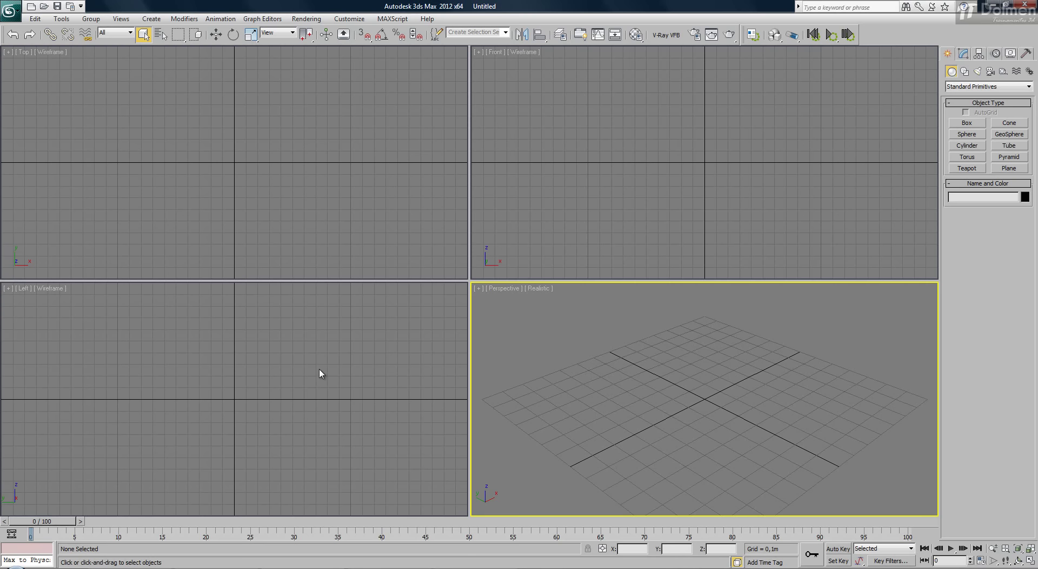
Step: Check that the system unit scale is one unit to 1,0 Centimeters with Meters as display unit, and accept the settings
left_click(354, 20)
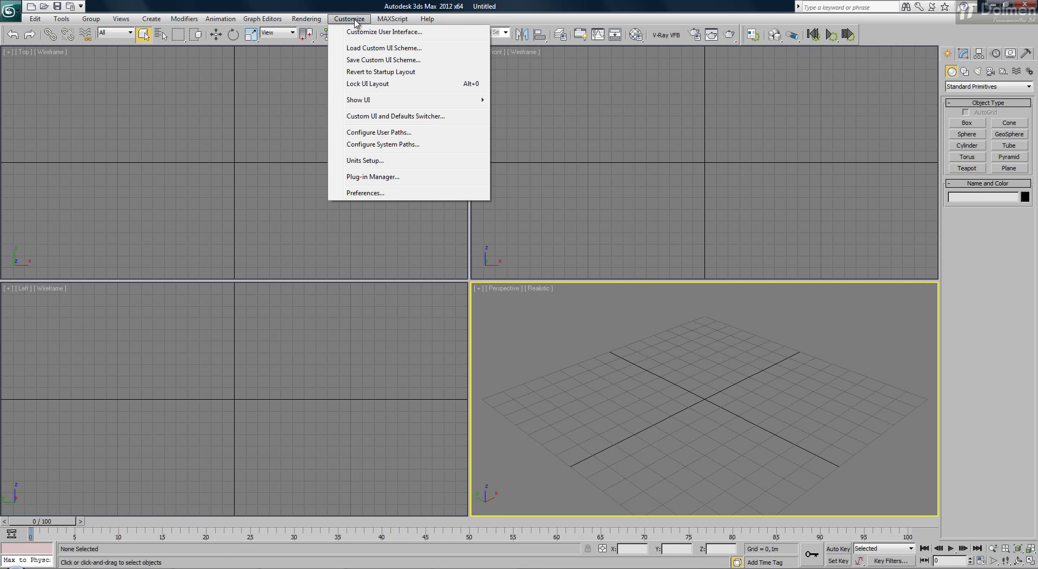
left_click(376, 161)
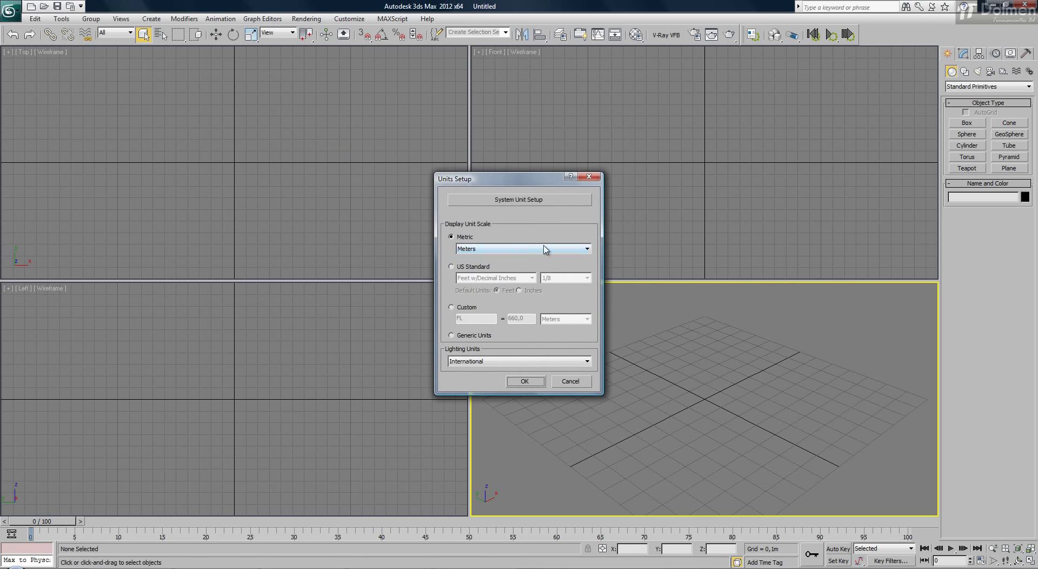
left_click(541, 201)
left_click_drag(546, 216, 789, 193)
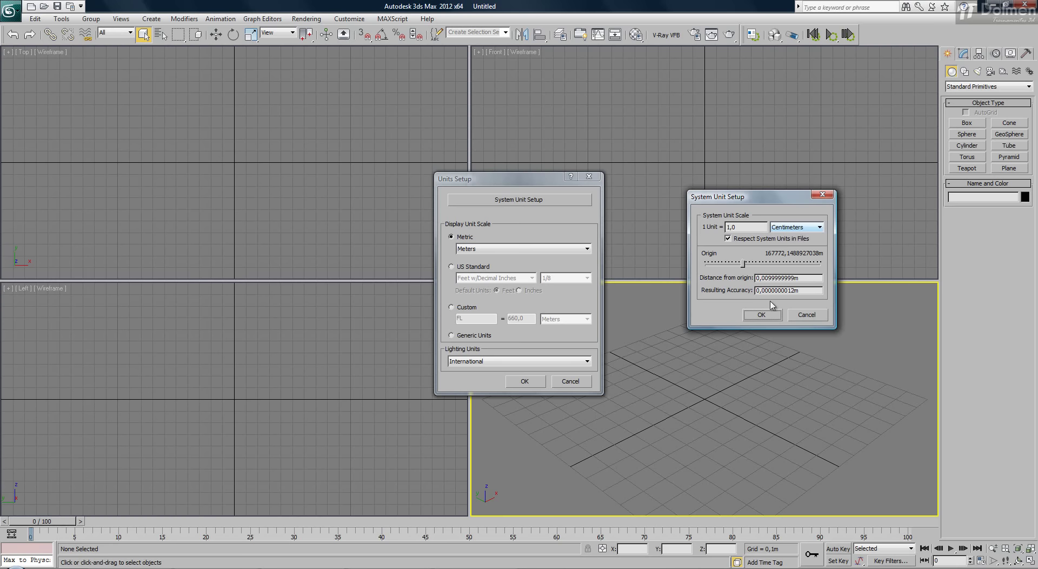
left_click(761, 314)
left_click(525, 381)
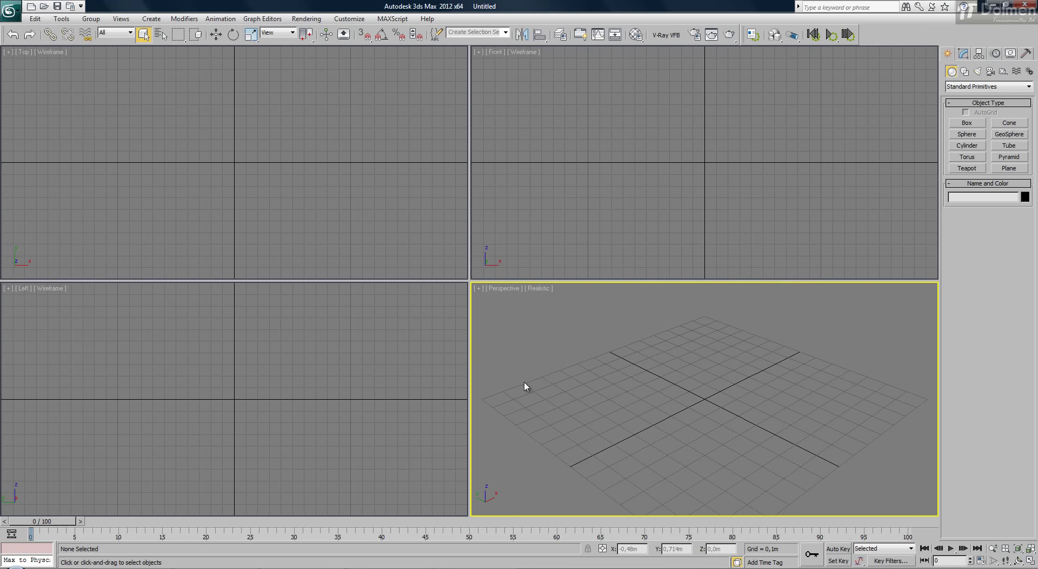
Step: Import the SketchUp file shopping01 with Split Objects by Layer enabled
left_click(11, 10)
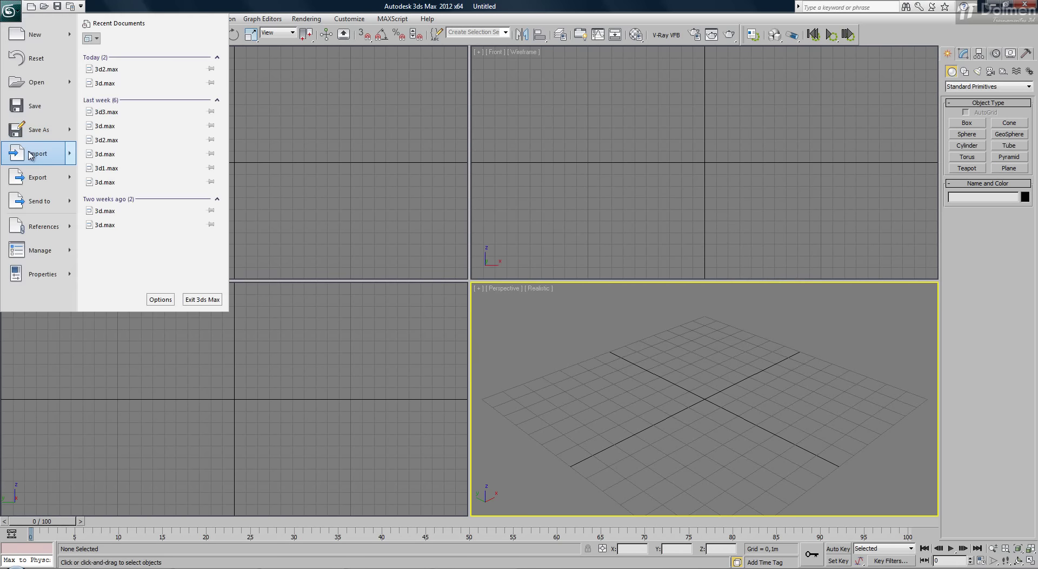
left_click(30, 154)
left_click(137, 80)
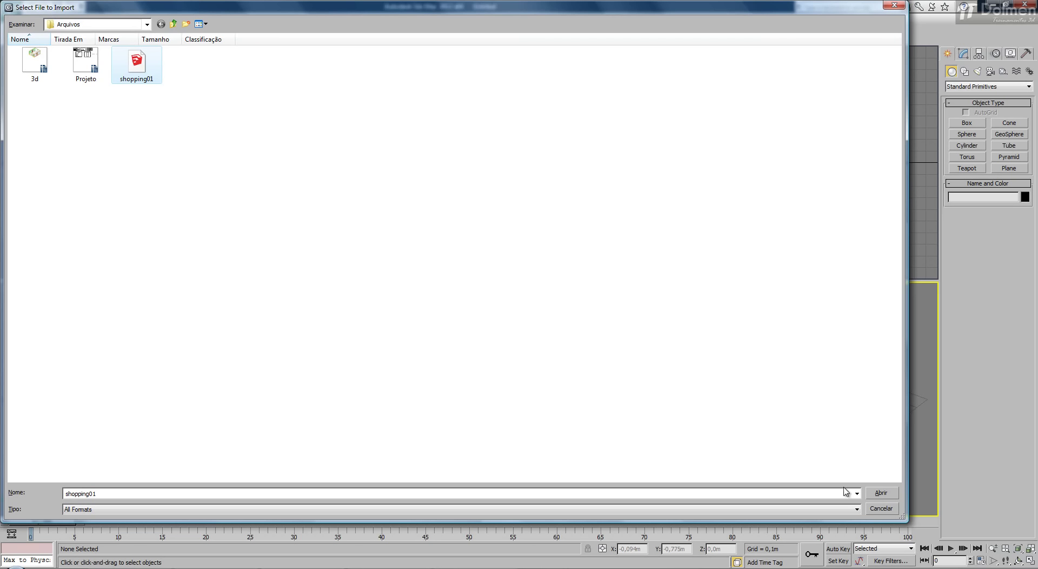
left_click(881, 492)
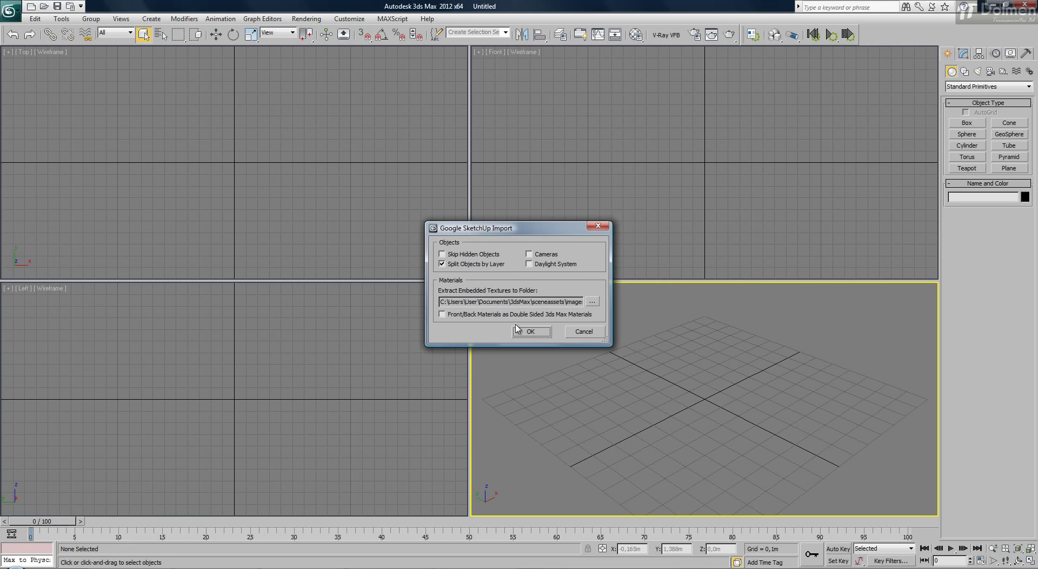
left_click(531, 331)
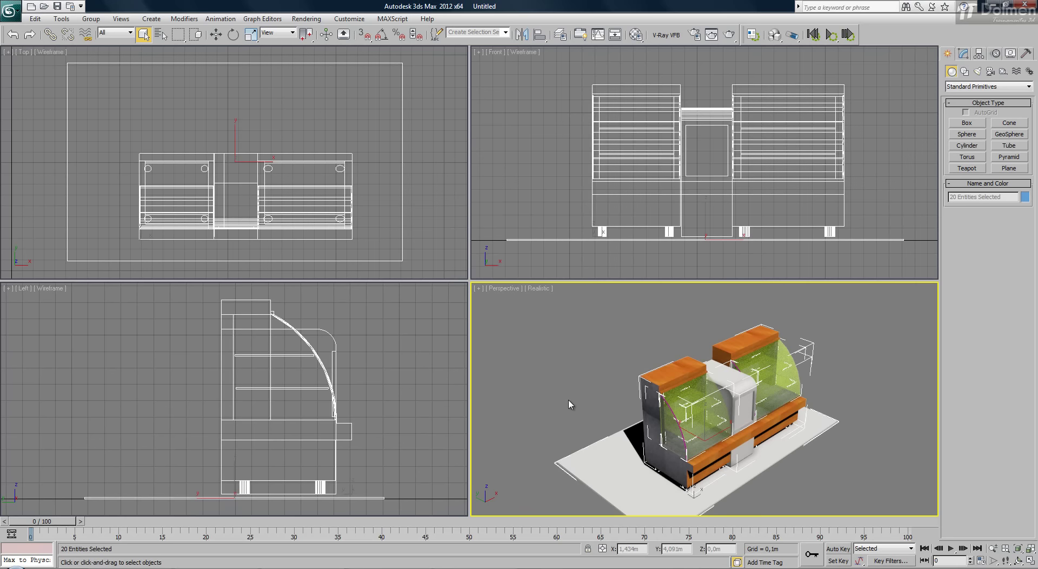
Step: Move all the imported kiosk objects together in the top view so the floor's lower-left corner sits beside the origin, and deselect them
right_click(304, 109)
scroll(303, 116, "down", 5)
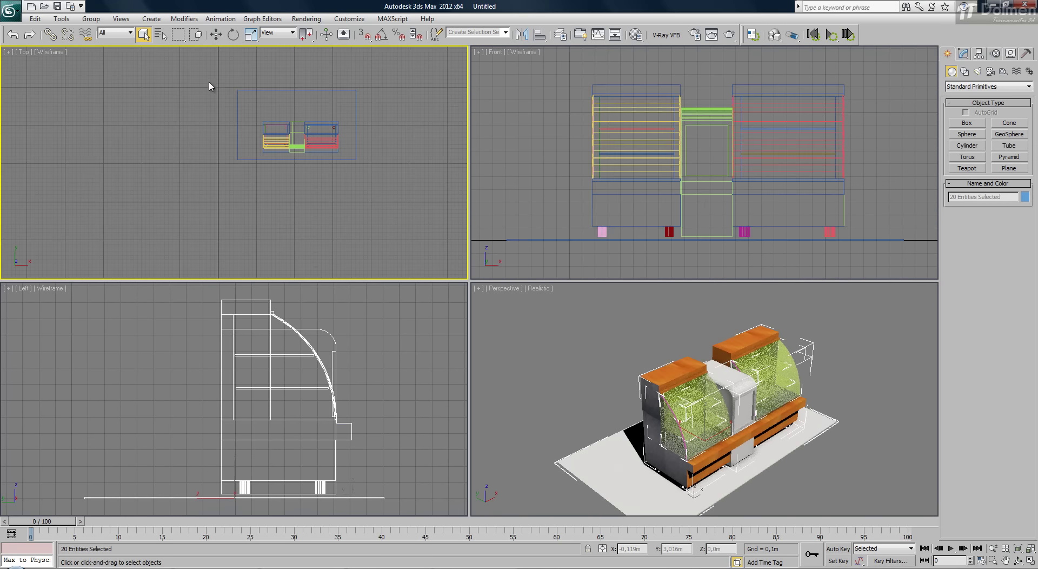
left_click_drag(219, 72, 447, 229)
left_click(215, 34)
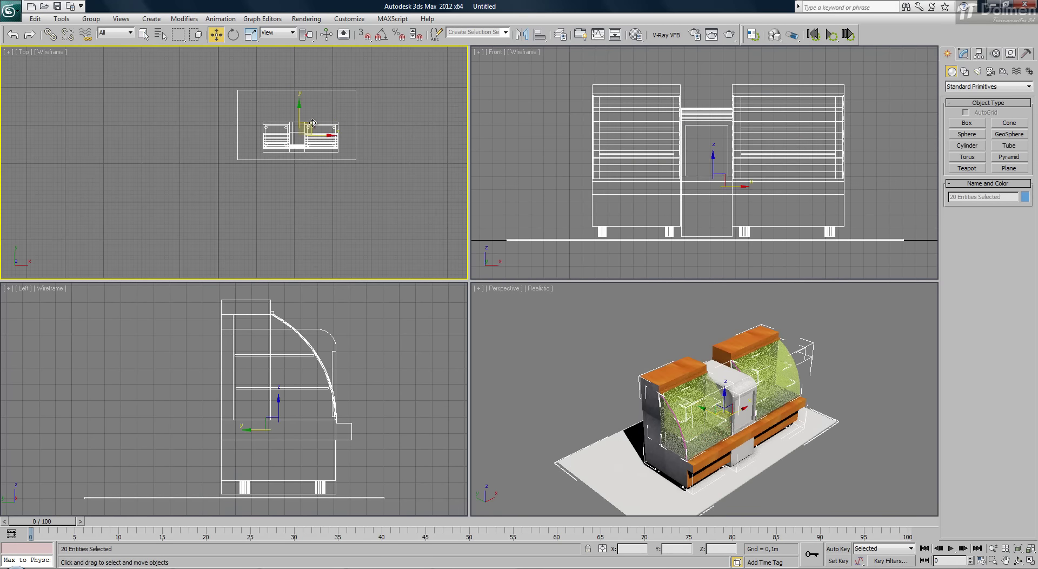
left_click_drag(312, 123, 299, 165)
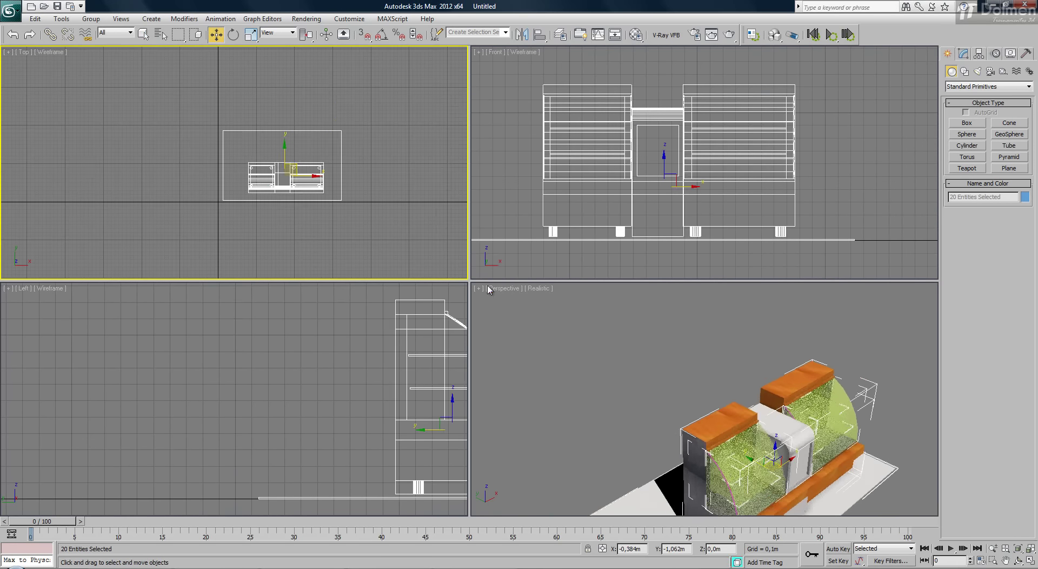
left_click(546, 315)
key("ctrl+shift+z")
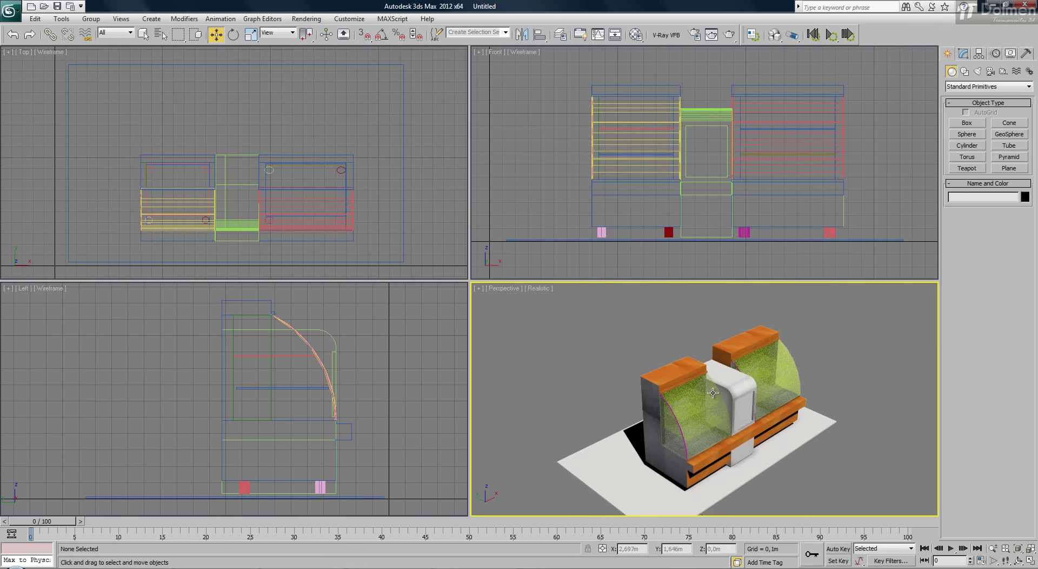
Step: Draw a test box about 0,811 by 1,977 by 1,231 m around the kiosk to check its scale, and delete it
left_click(713, 392)
left_click(874, 151)
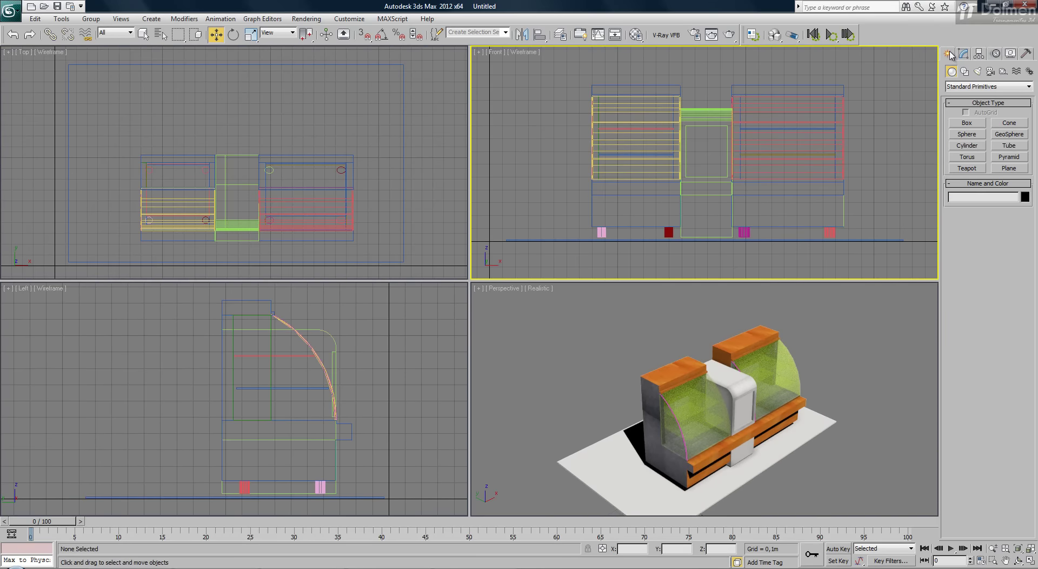
left_click(967, 122)
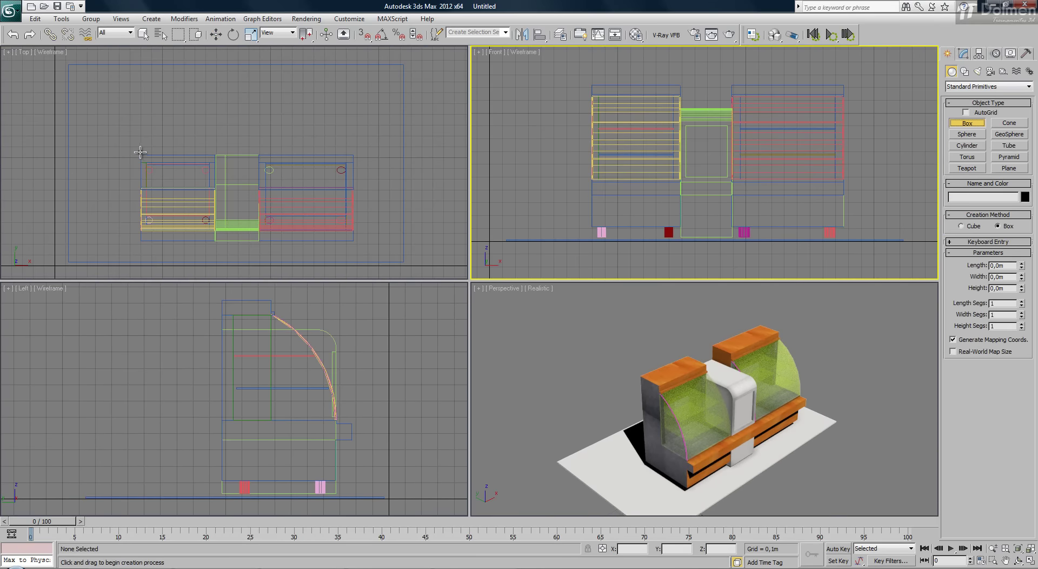
left_click_drag(140, 152, 352, 236)
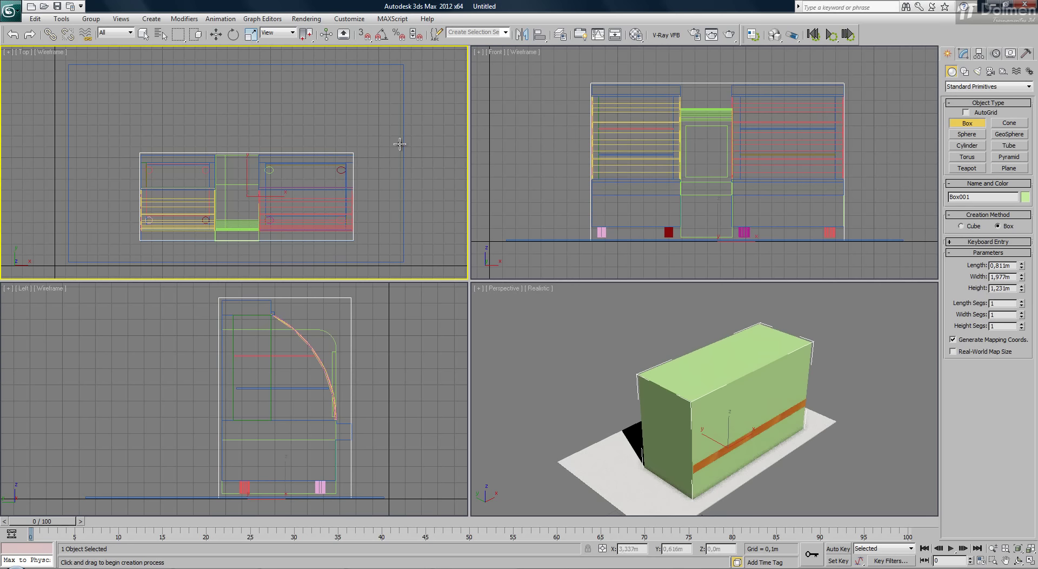
key("Delete")
key("w")
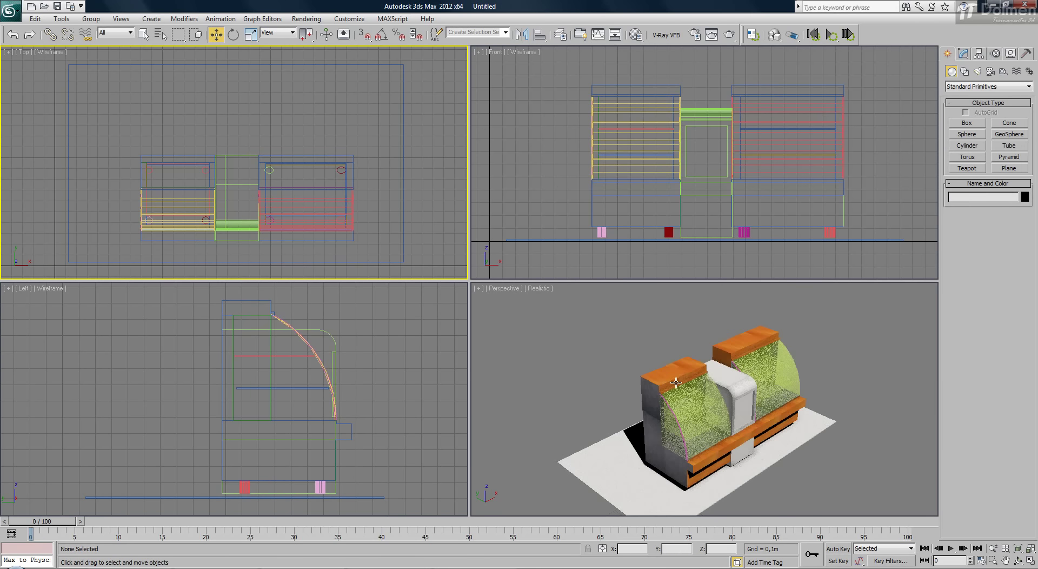
Step: Select the kiosk's front curved glass panel and examine the segments of its curved profile up close in the left view
left_click(679, 403)
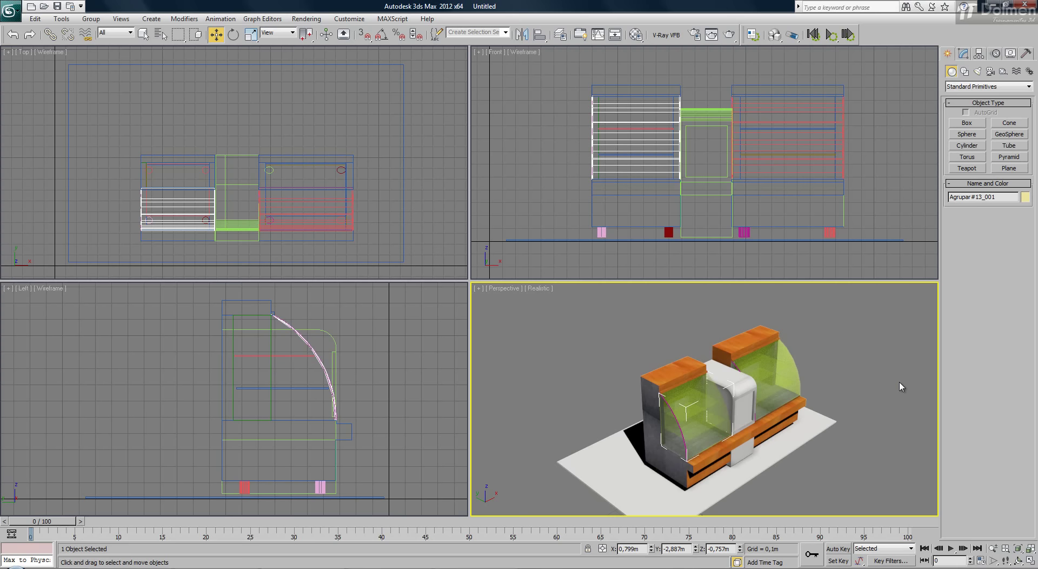
right_click(665, 387)
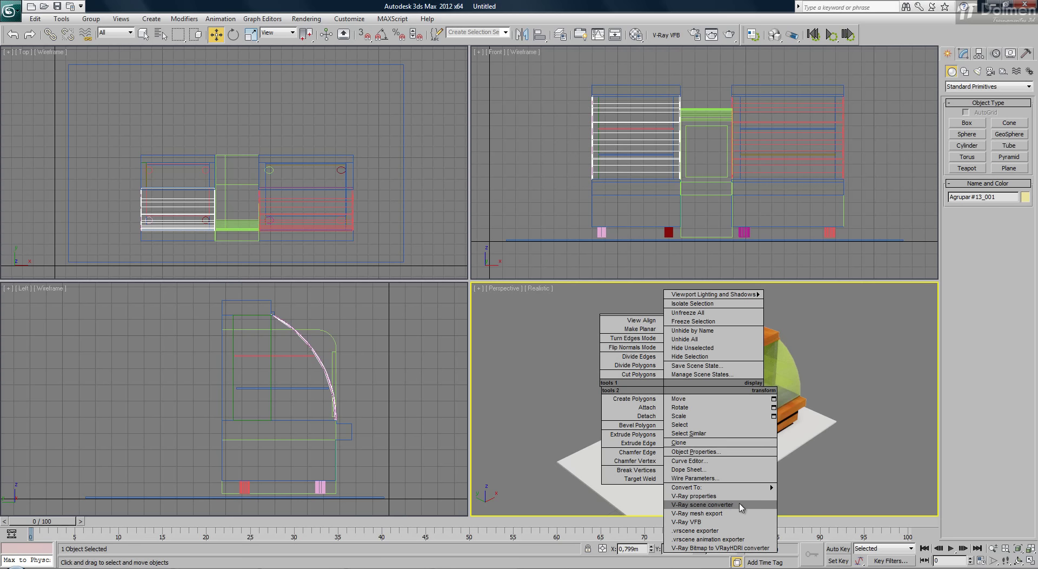
left_click(856, 477)
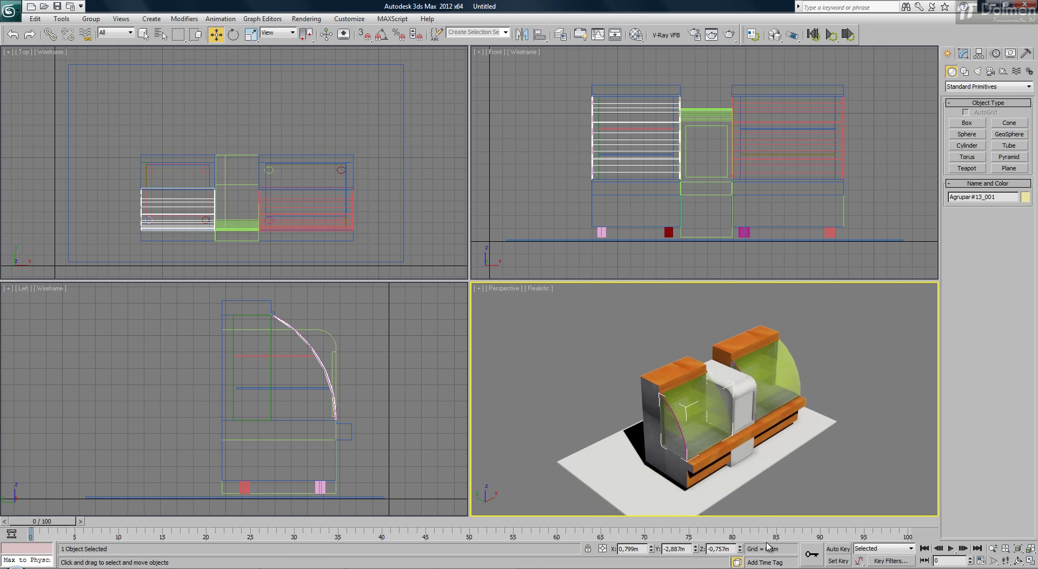
middle_click_drag(317, 337, 317, 339)
scroll(317, 337, "up", 3)
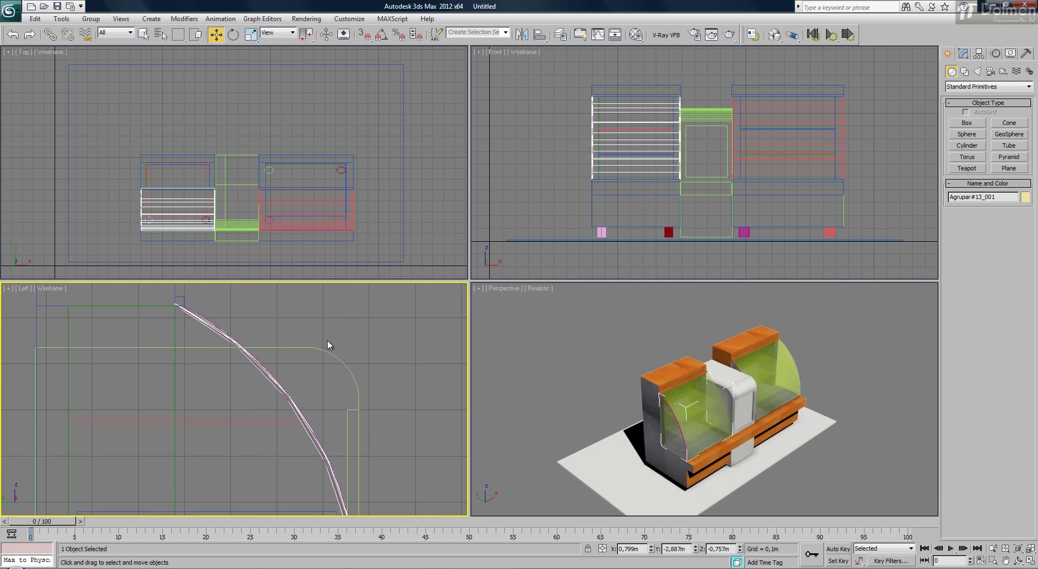
scroll(257, 371, "up", 2)
scroll(248, 371, "up", 1)
scroll(231, 352, "down", 2)
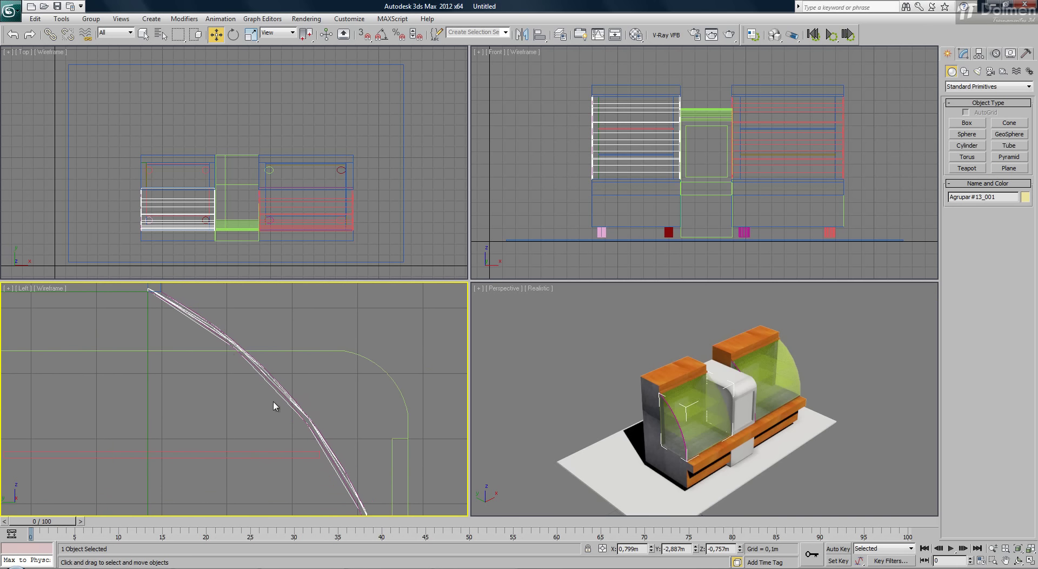
left_click(641, 343)
left_click(692, 402)
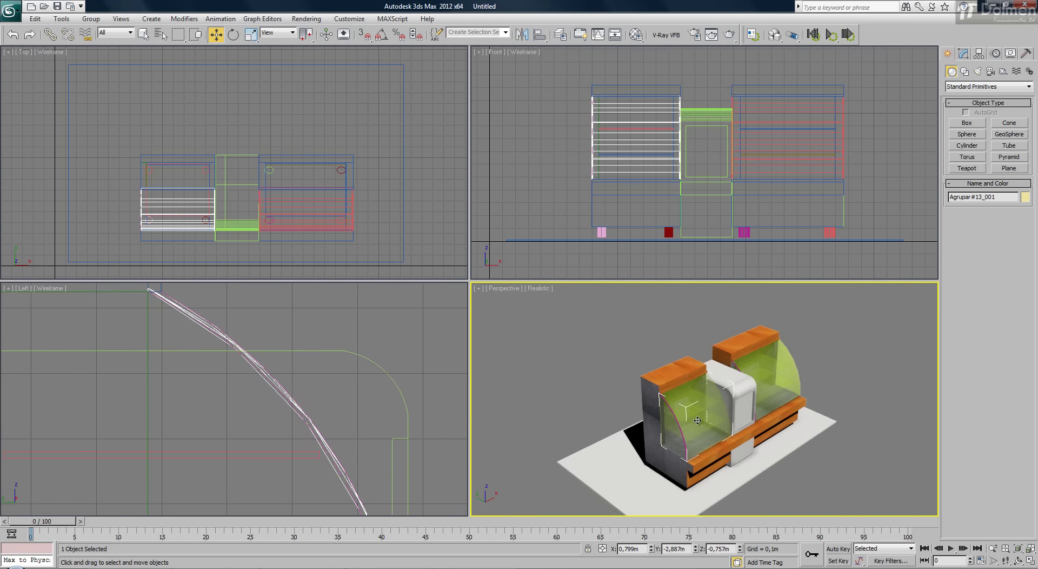
Step: Move the kiosk's main body group away from the other parts and view it in the enlarged perspective view
left_click(657, 396)
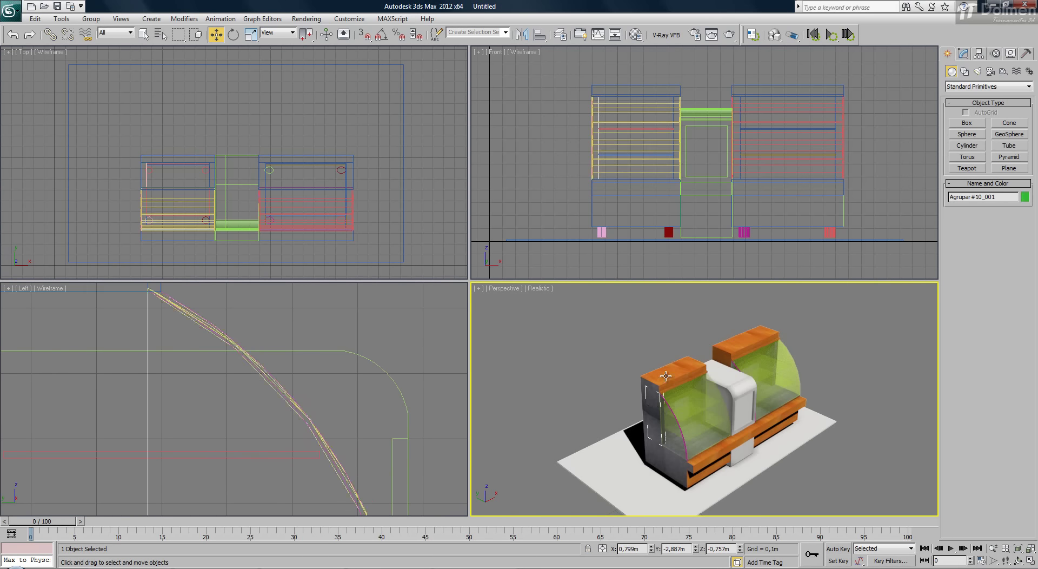
left_click(667, 375)
left_click_drag(668, 376, 618, 362)
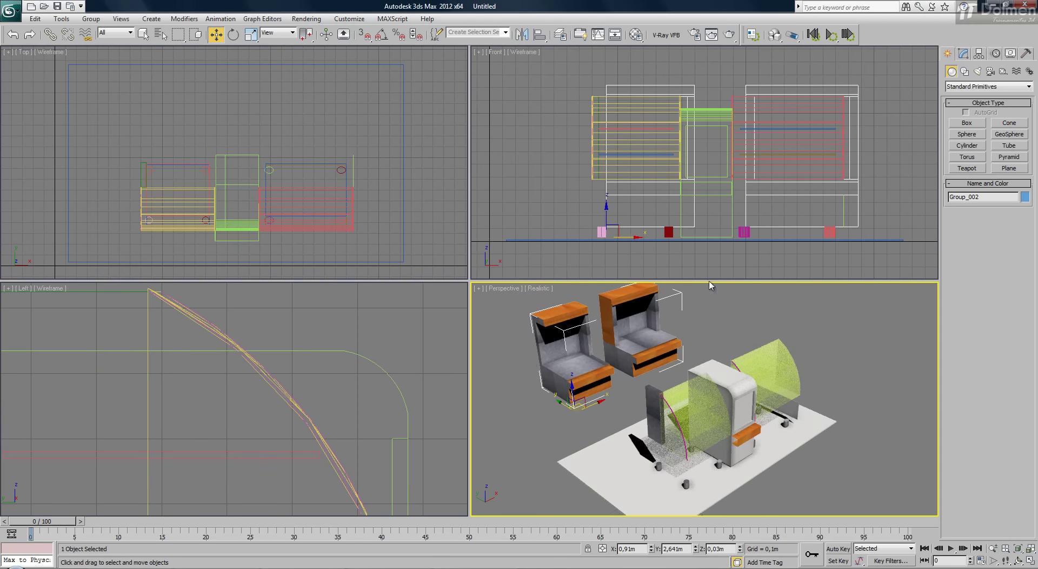
middle_click_drag(625, 328, 874, 486)
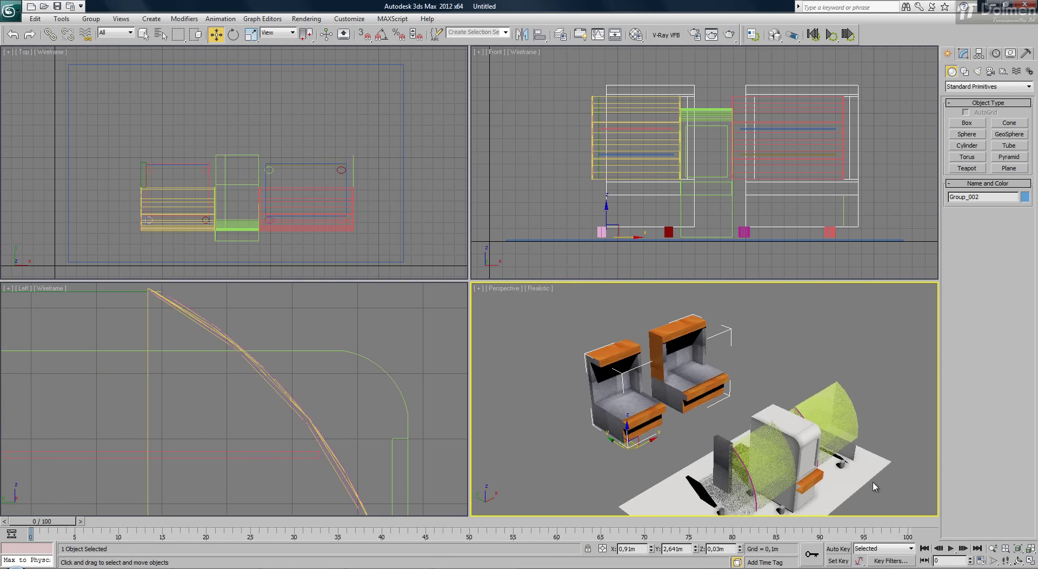
left_click(1030, 560)
middle_click_drag(441, 310, 603, 364)
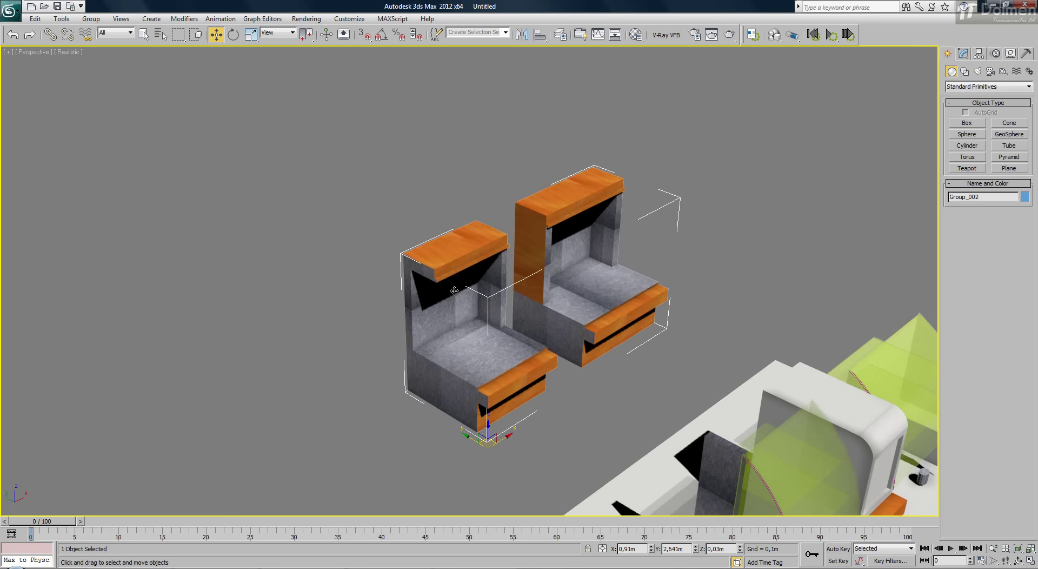
left_click(715, 199)
scroll(604, 315, "down", 5)
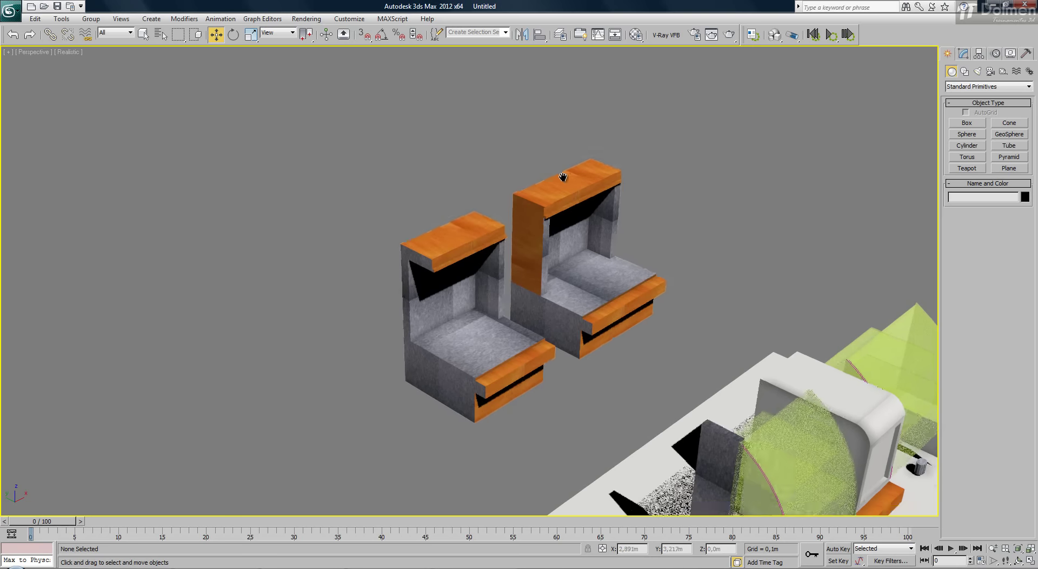
Step: Move two of the kiosk's feet out beyond the floor slab and examine the cylindrical foot segments up close
left_click(604, 315)
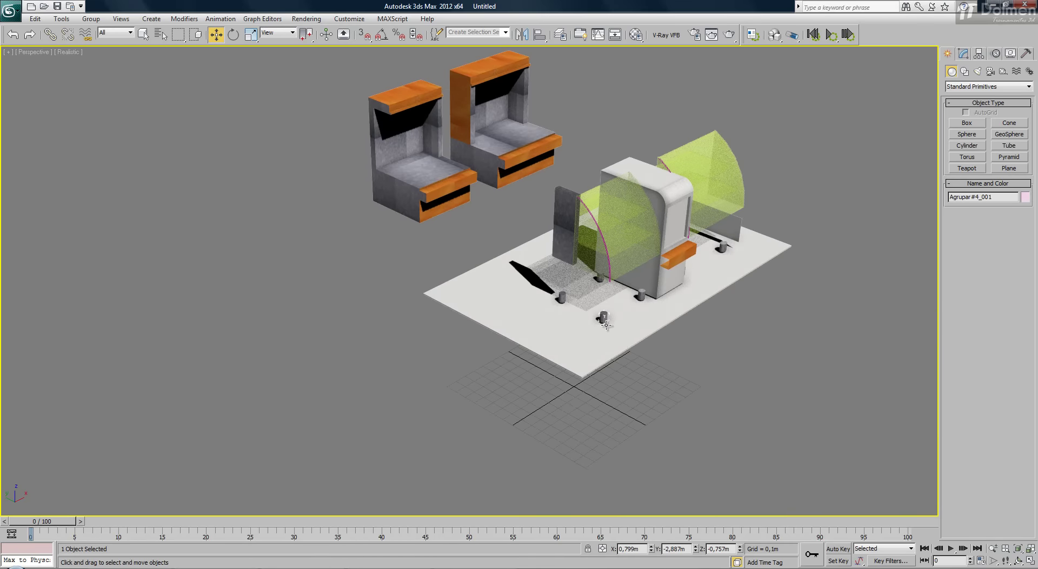
left_click_drag(641, 327, 700, 327)
left_click_drag(641, 294, 728, 301)
scroll(741, 304, "up", 8)
middle_click_drag(643, 286, 349, 203)
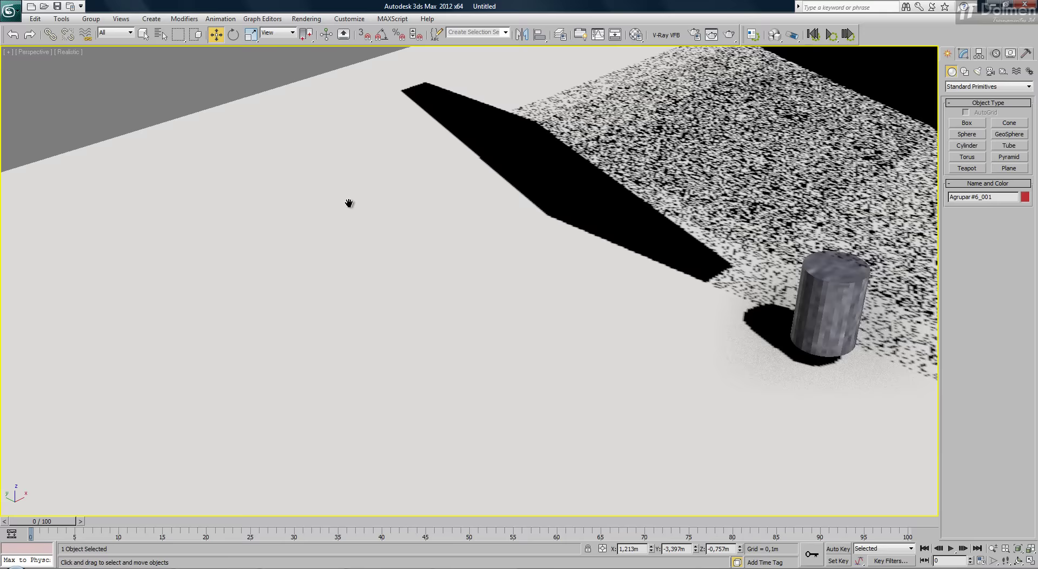
middle_click_drag(744, 305, 413, 289)
scroll(502, 176, "up", 3)
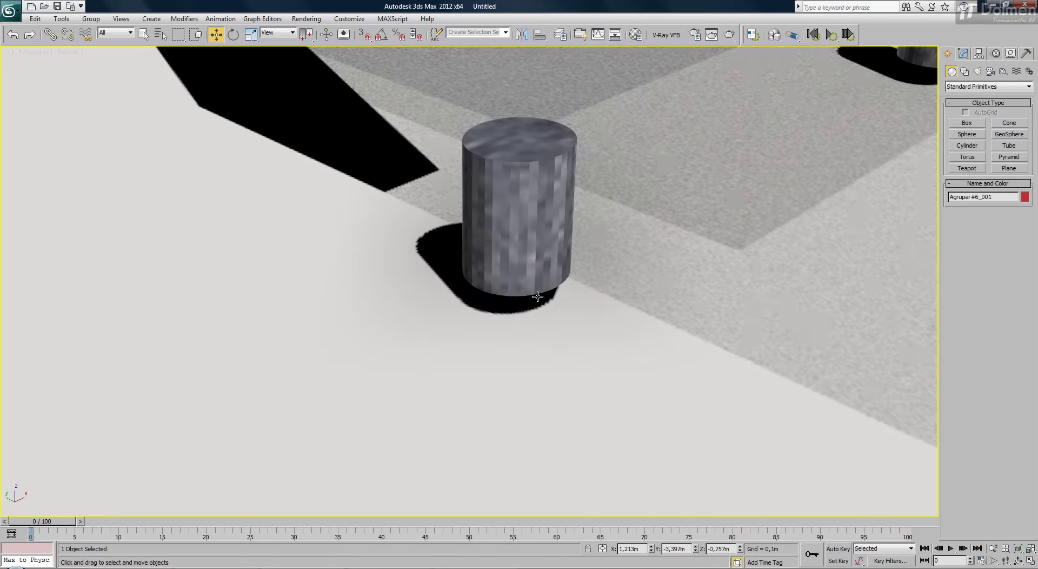
scroll(537, 296, "down", 4)
scroll(537, 296, "down", 4)
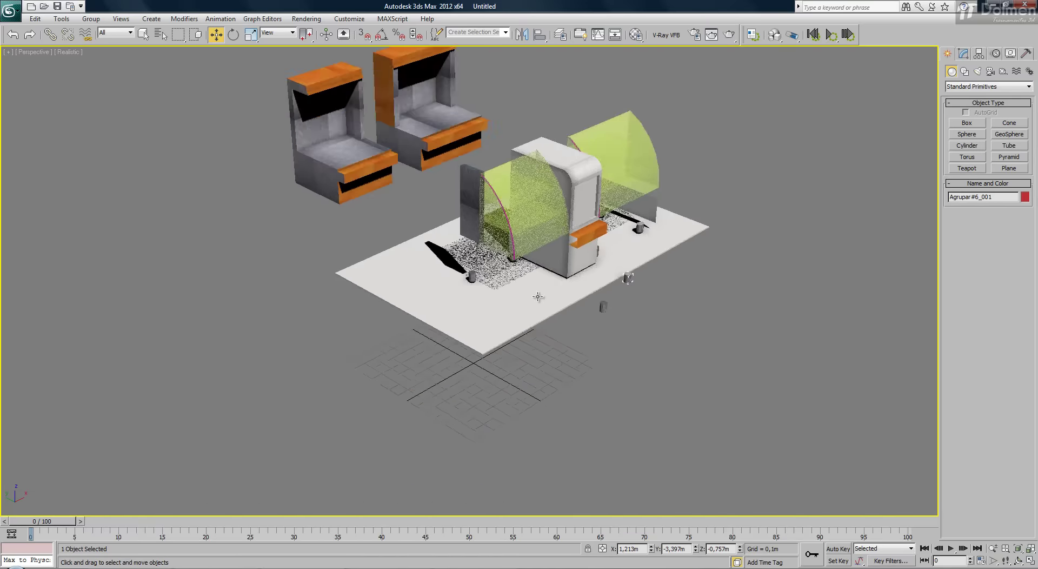
Step: Undo the moves of the kiosk's feet and main body, and deselect everything
middle_click_drag(713, 296, 723, 373)
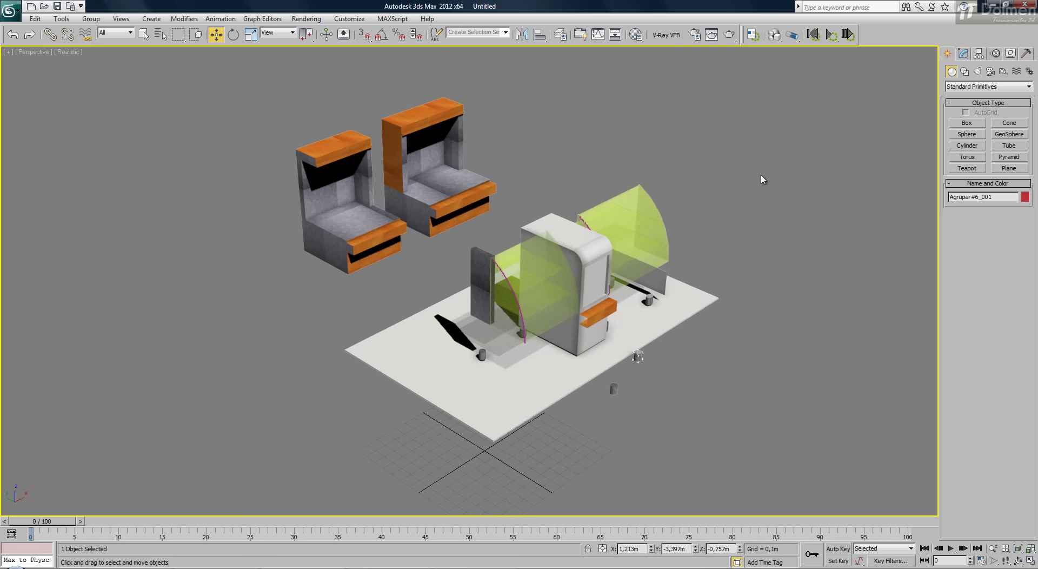
left_click(728, 180)
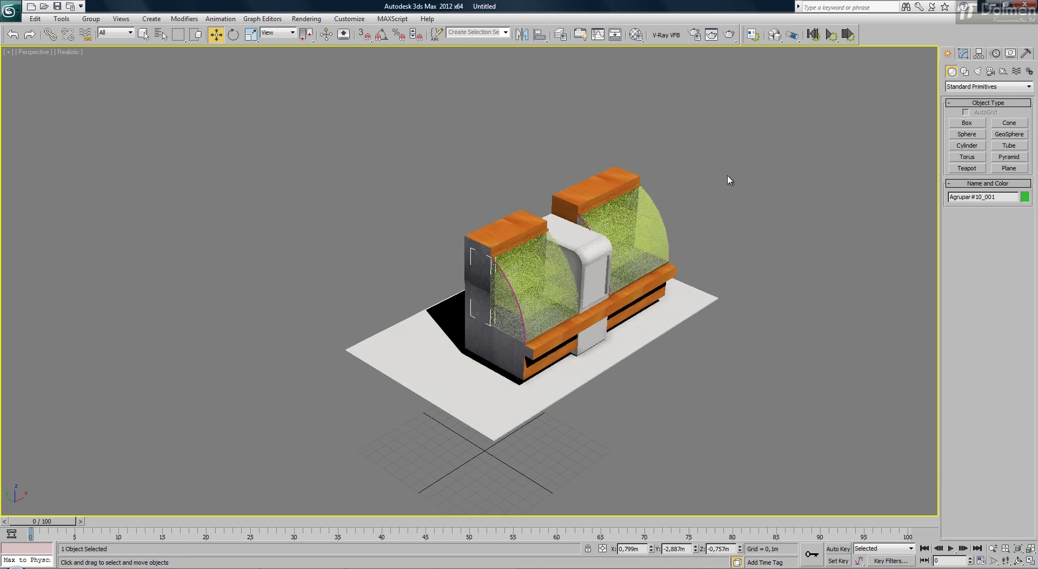
left_click(738, 169)
Step: Try moving the front curved glass panel off the kiosk's side, undo that move, and deselect the panel
scroll(462, 321, "up", 5)
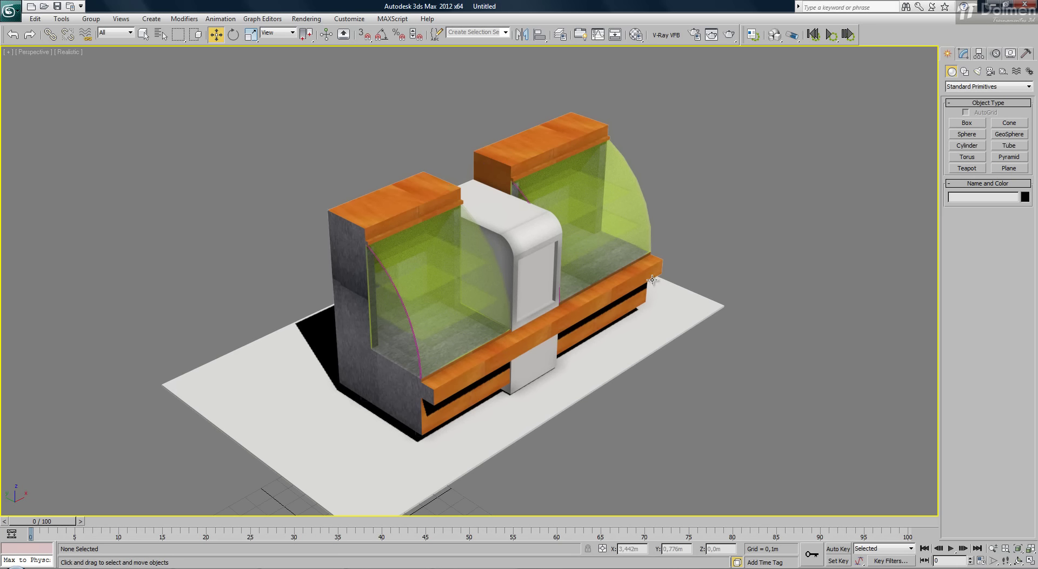
scroll(638, 163, "up", 4)
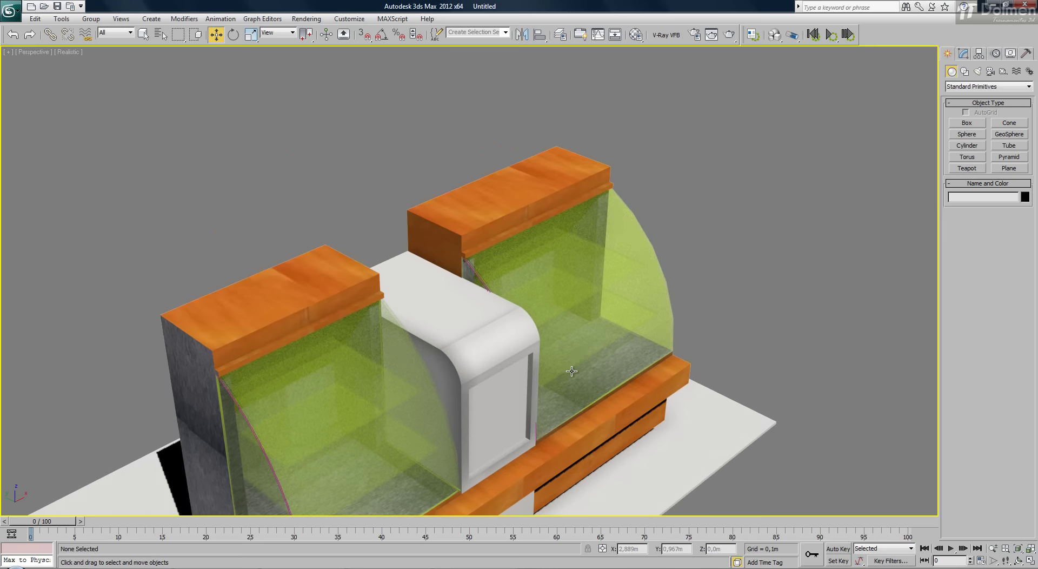
middle_click_drag(571, 371, 702, 260)
left_click(497, 349)
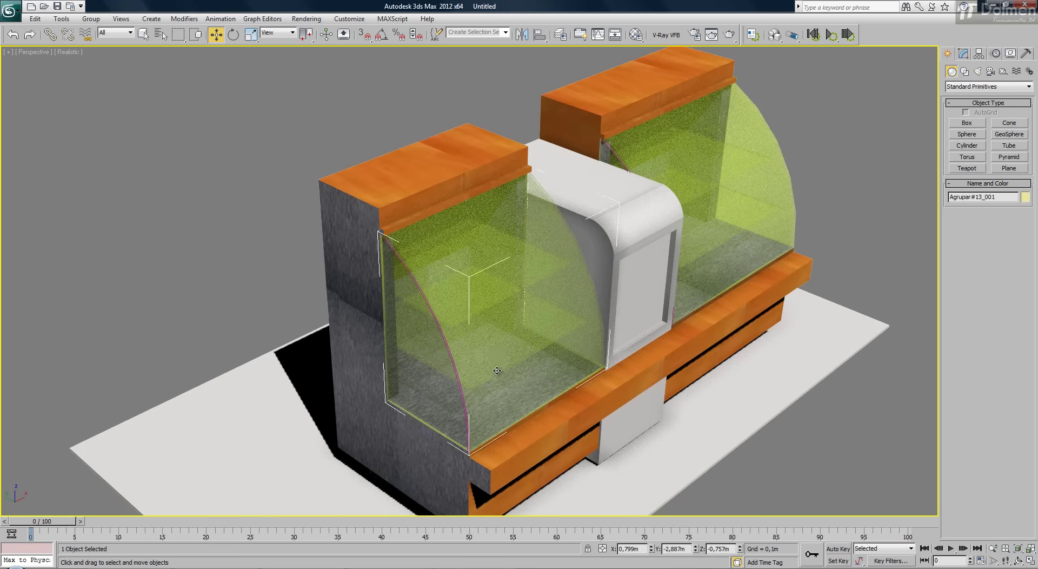
left_click_drag(432, 334, 225, 353)
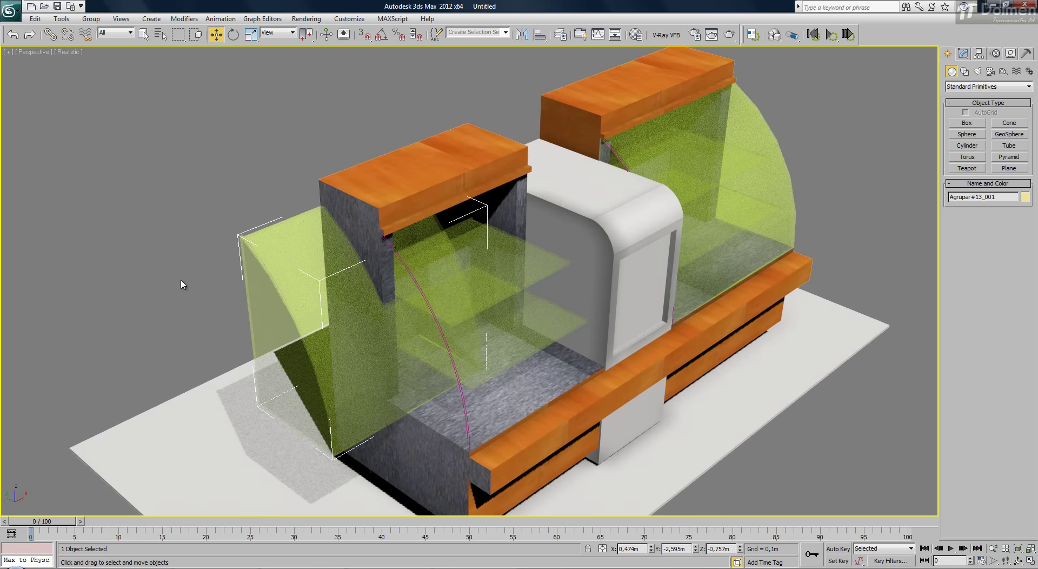
key("ctrl+z")
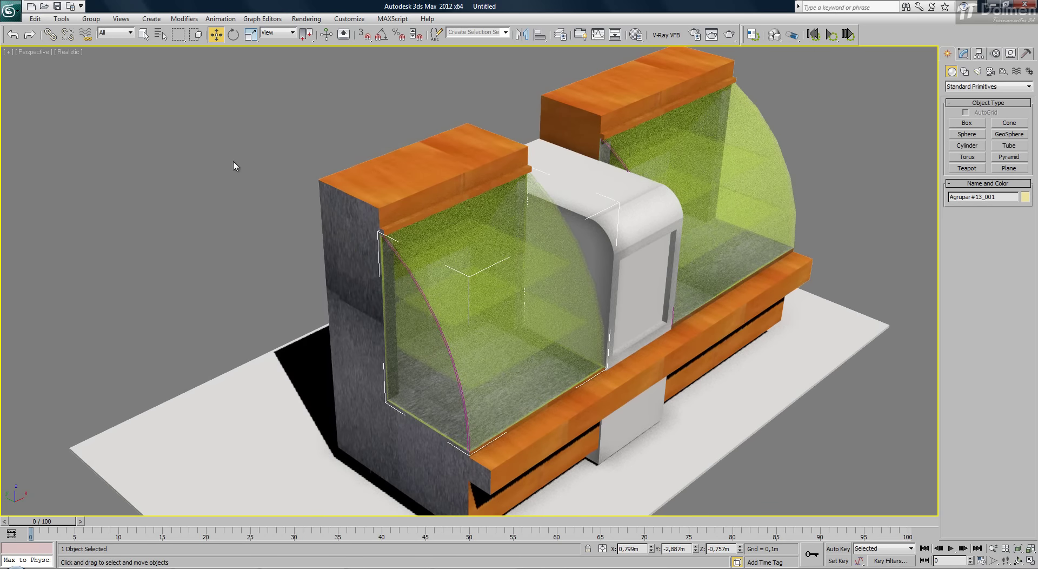
left_click(238, 166)
Step: Delete all the kiosk objects together and restore the four-viewport layout
scroll(374, 281, "down", 5)
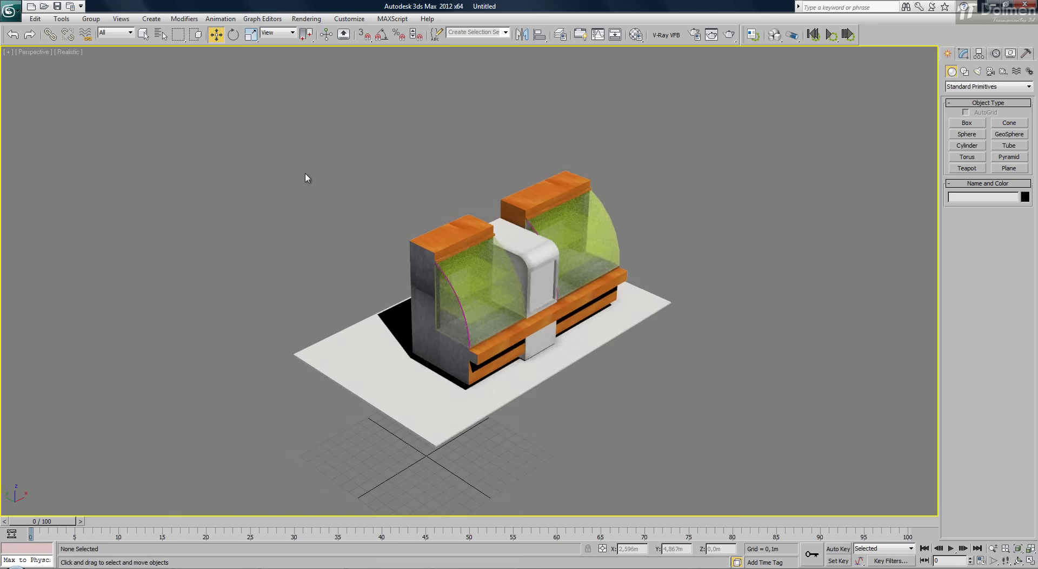
left_click_drag(239, 128, 735, 436)
key("Delete")
left_click(1030, 561)
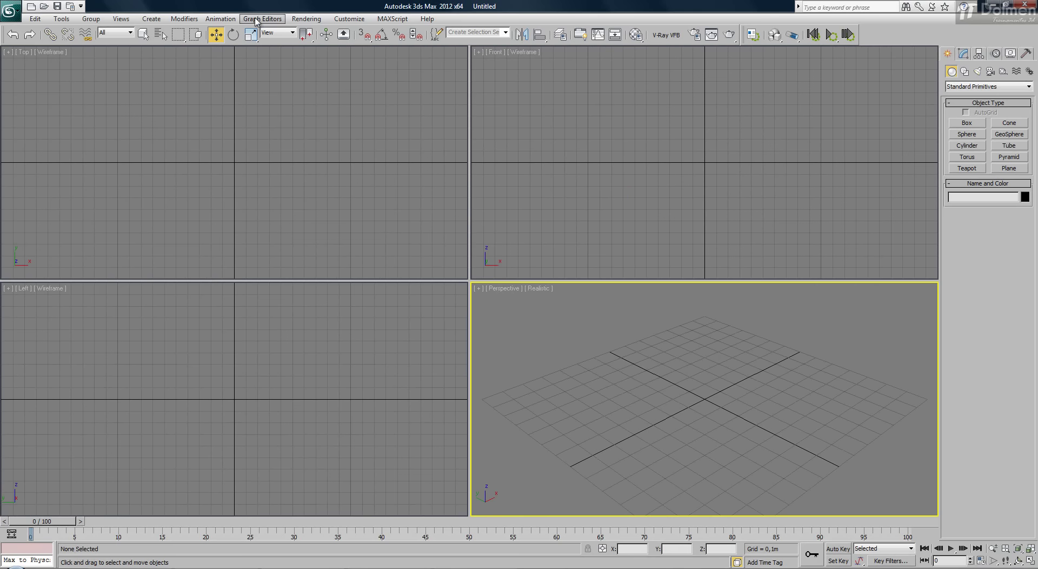
Step: Switch to AutoCAD and open the Projeto drawing from the Arquivos folder
mouse_move(130, 568)
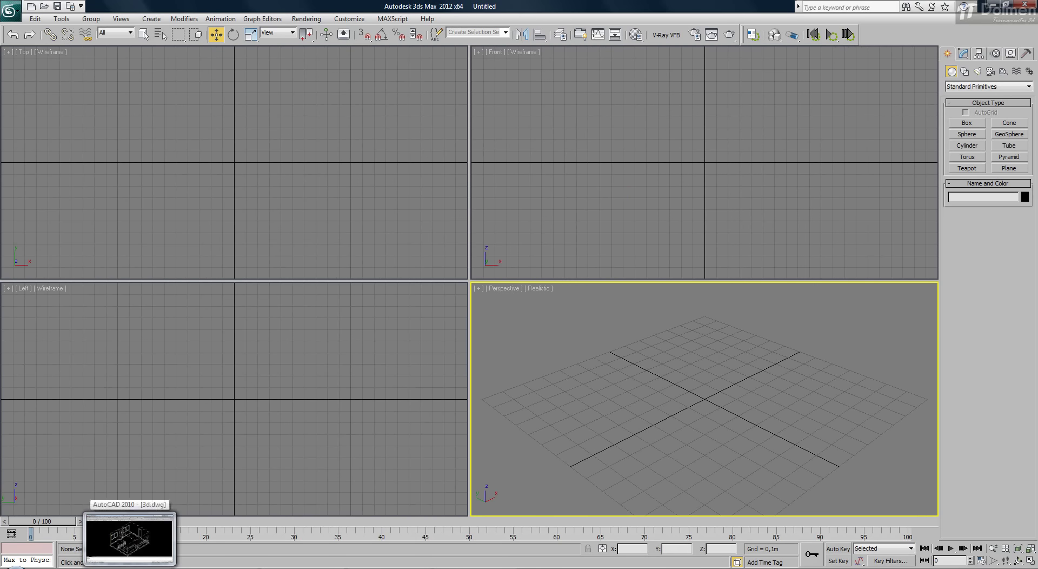
left_click(129, 538)
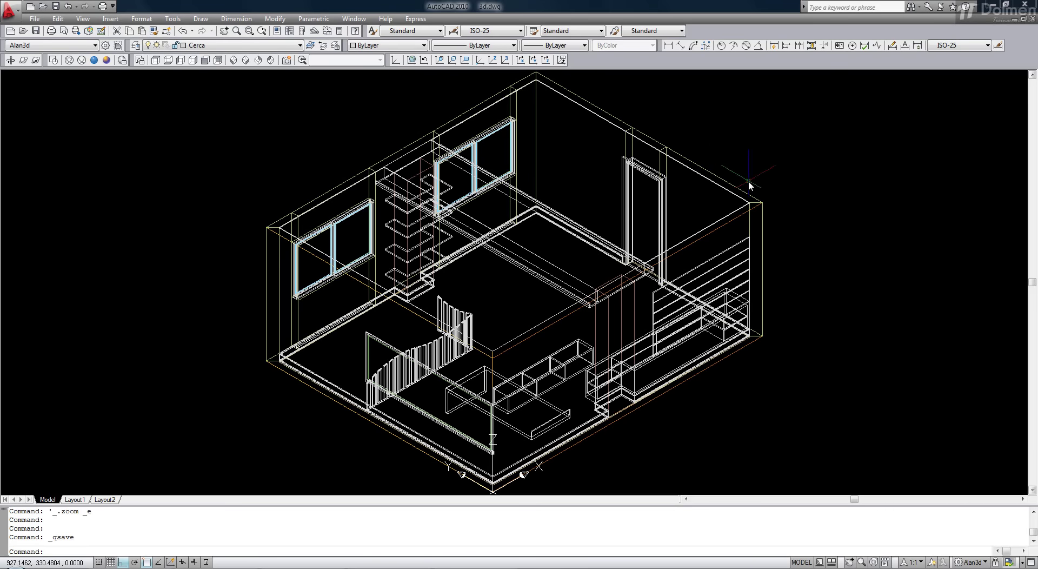
left_click(43, 8)
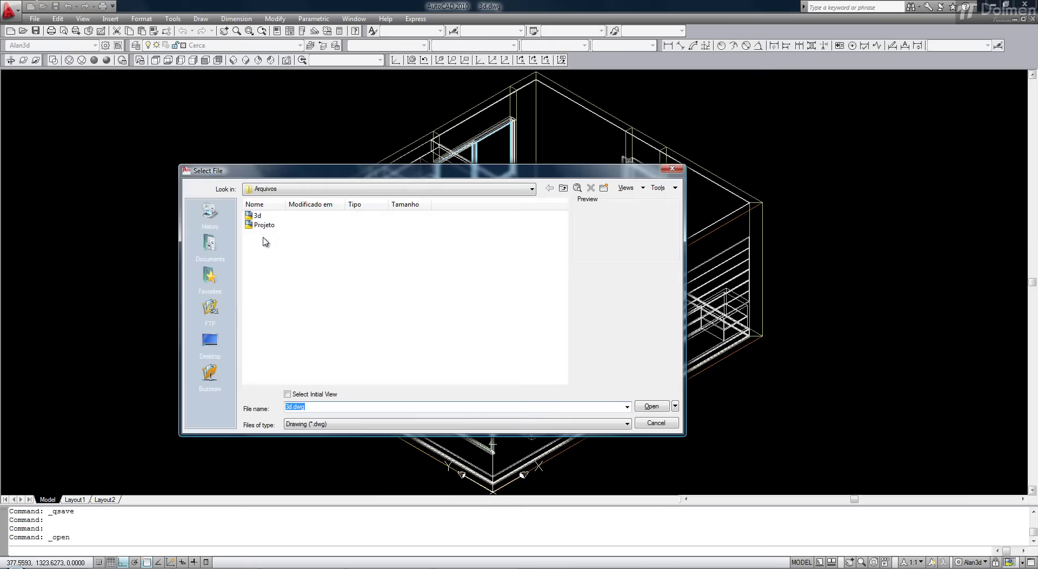
double_click(264, 225)
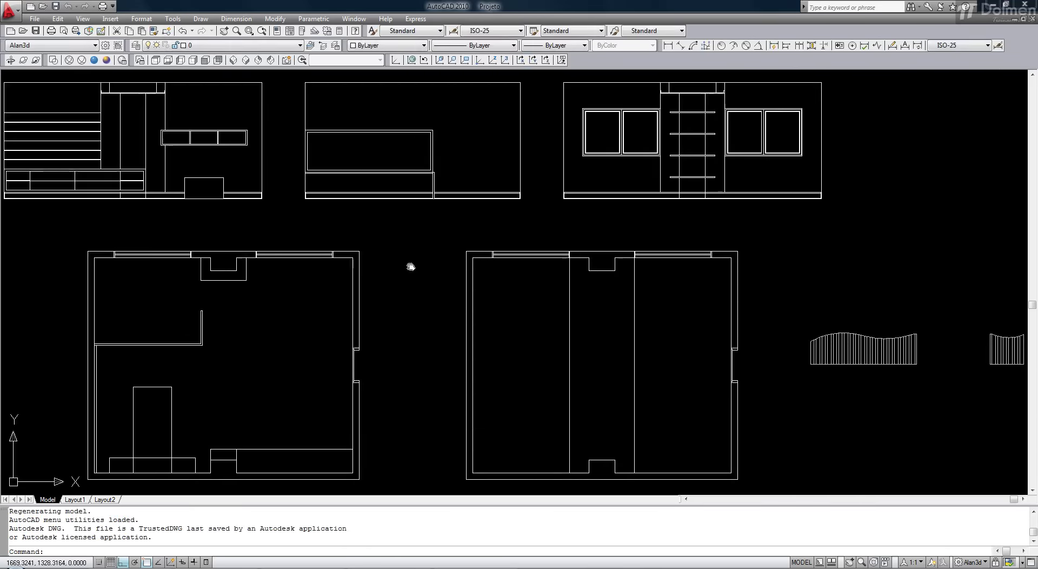
scroll(410, 264, "down", 2)
middle_click_drag(485, 265, 478, 270)
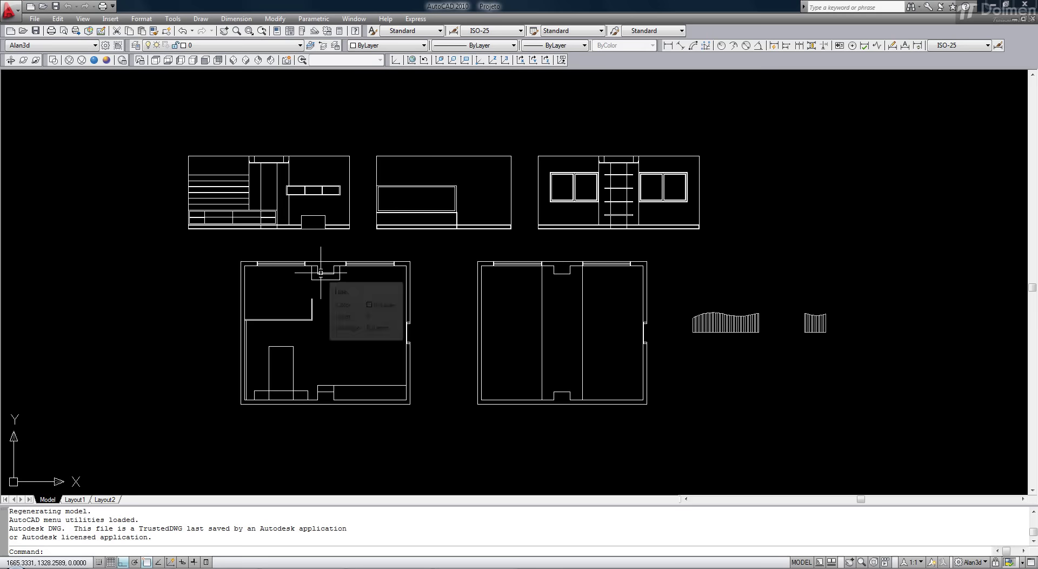
Step: Move all the drawing's objects from the first floor plan's outer lower-left corner to 0,0
type("m")
key("Return")
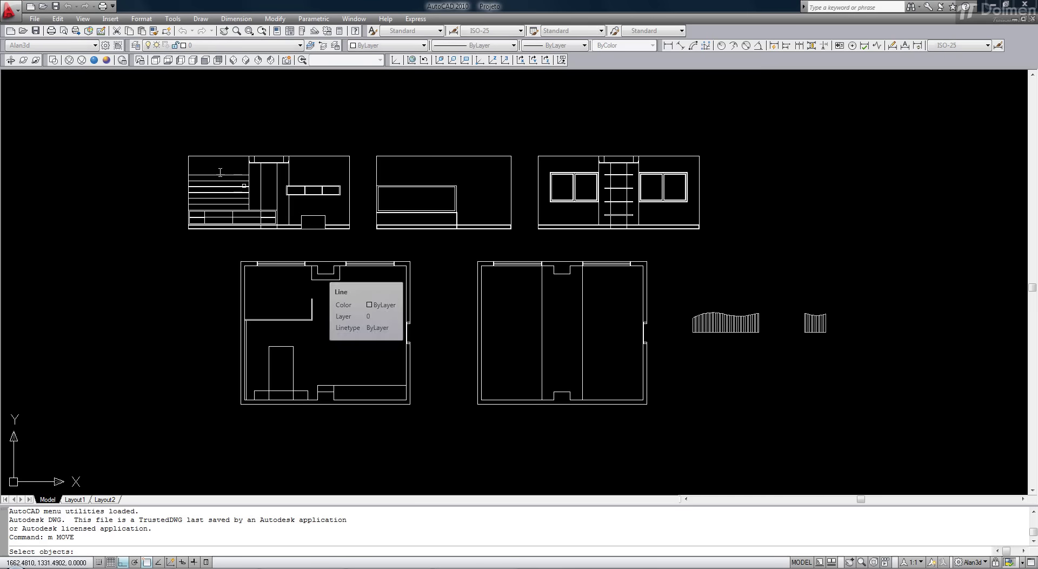
left_click(146, 118)
left_click(897, 432)
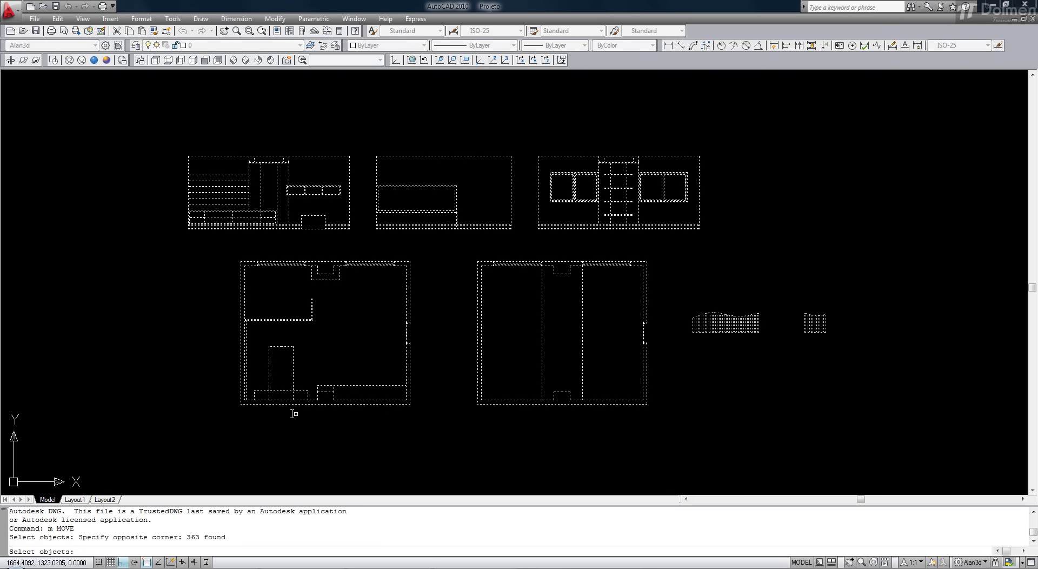
key("Return")
left_click(237, 404)
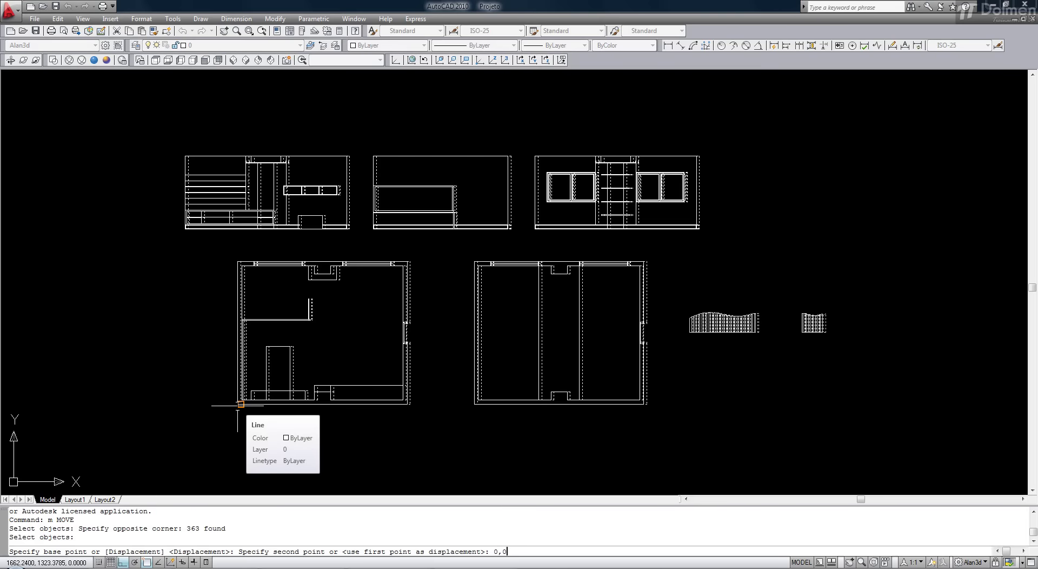
key("Return")
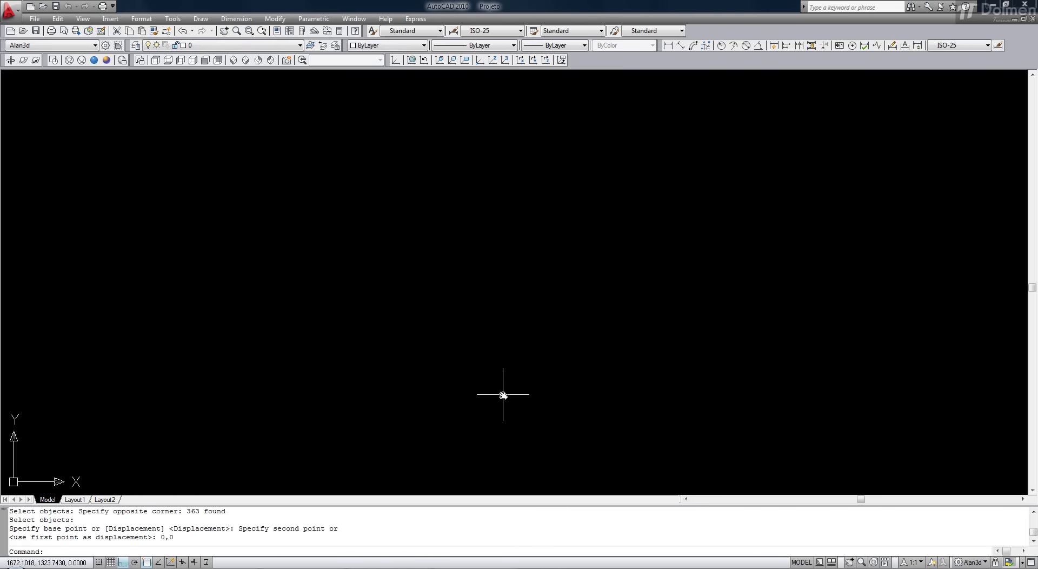
Step: Scale all the plans and elevations by a factor of 100, using the floor plan corner at the origin as base point
middle_click(500, 394)
type("sc")
key("Return")
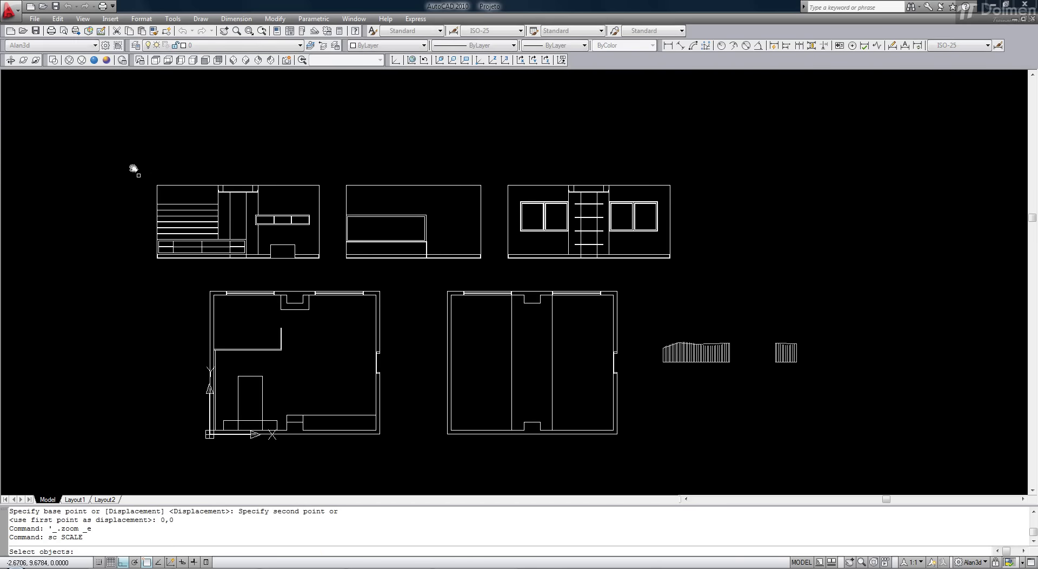
left_click(117, 148)
left_click(906, 470)
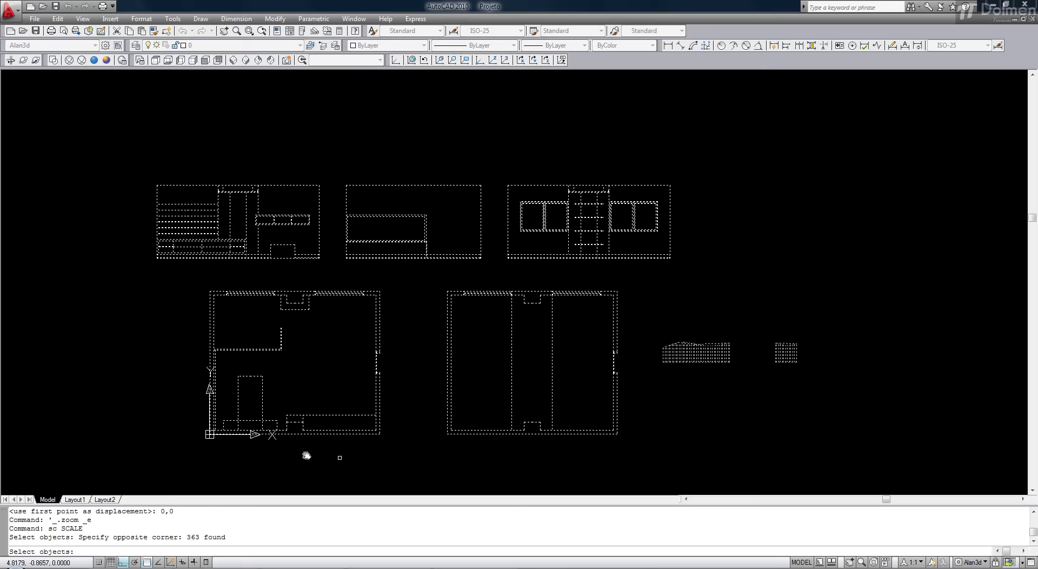
key("Return")
left_click(209, 434)
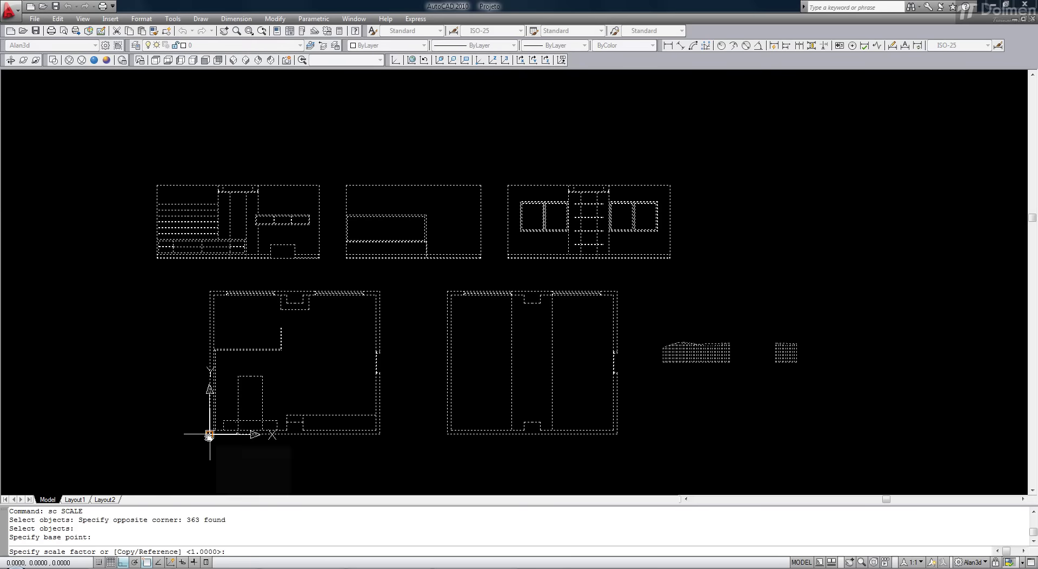
type("100")
key("Return")
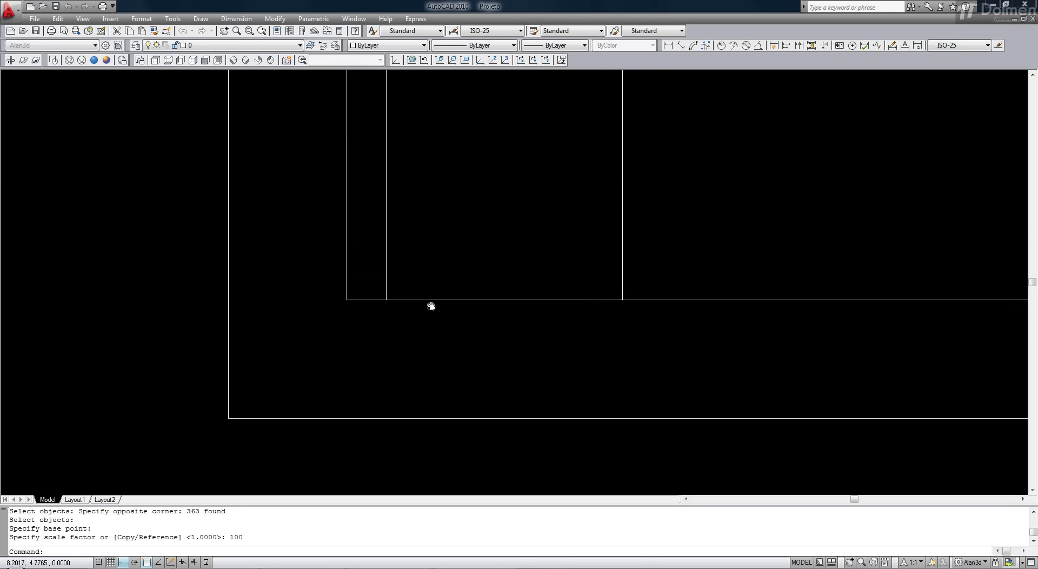
Step: Set the display resolution to arc smoothness 20000, polyline curve segments 100, rendered object smoothness 10 and contour lines 1
middle_click(430, 306)
middle_click(431, 306)
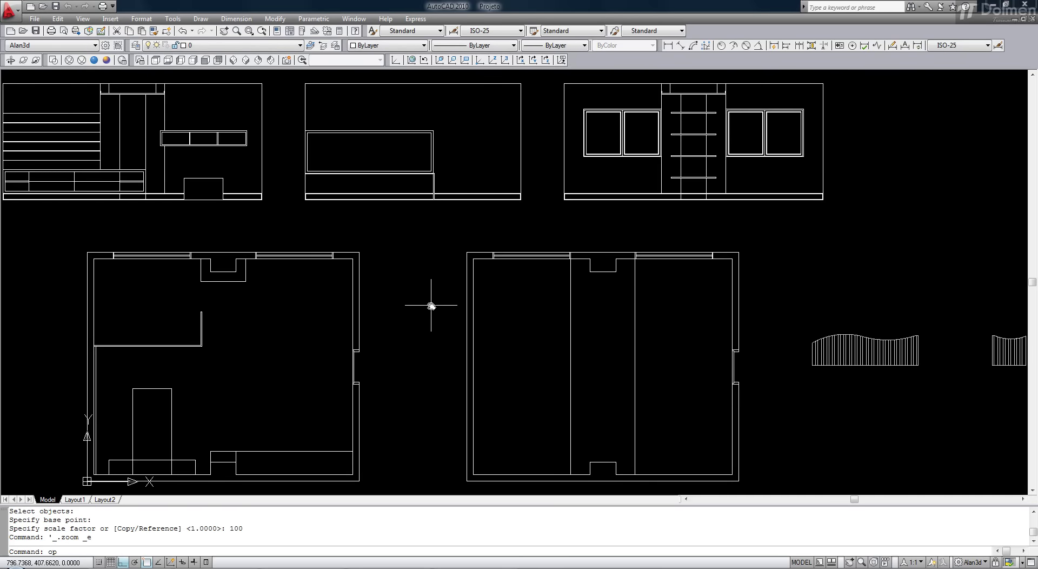
type("op")
key("Return")
double_click(788, 188)
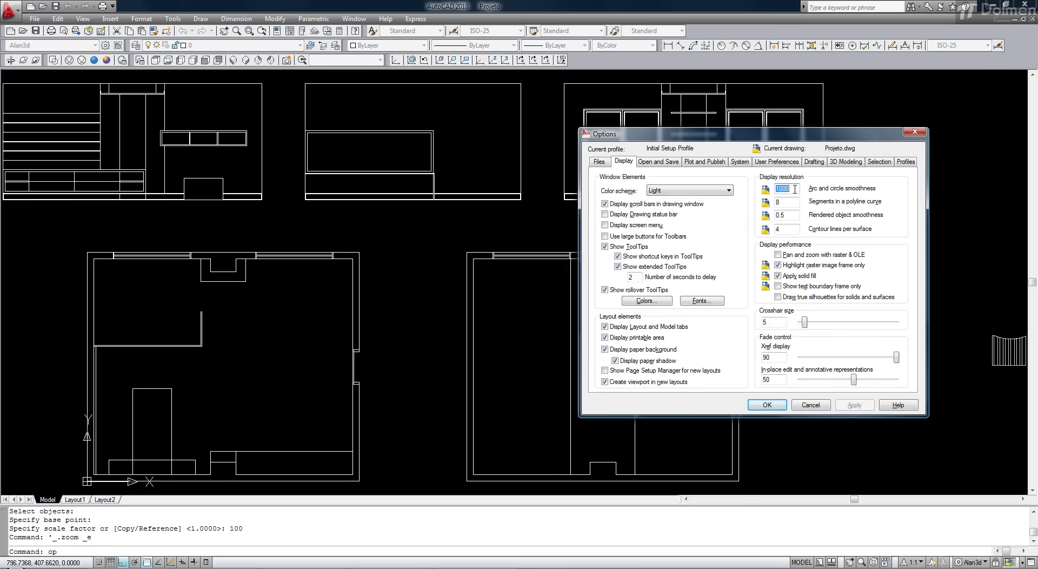
type("2000")
key("Tab")
type("1")
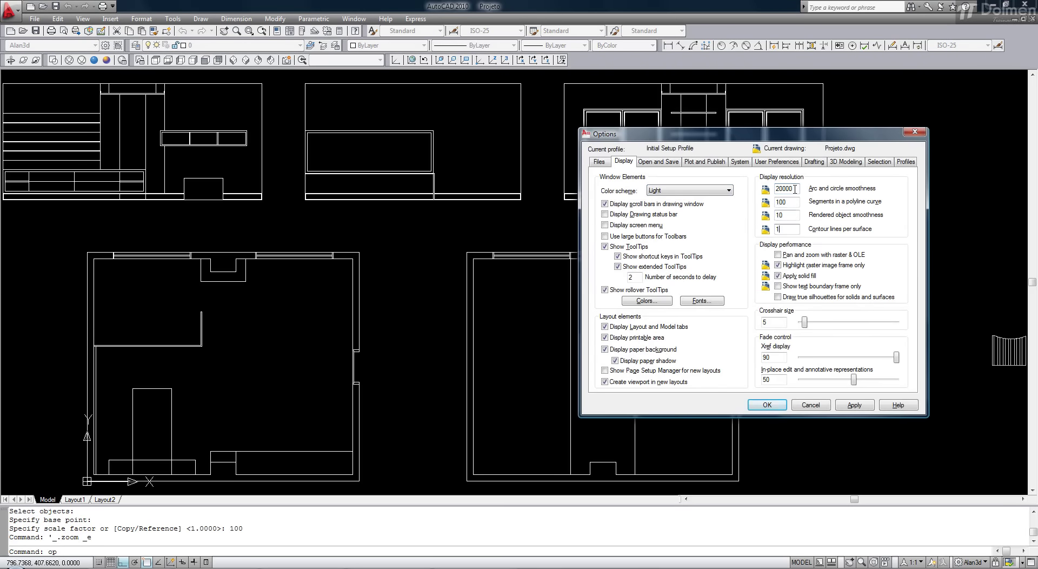
key("Return")
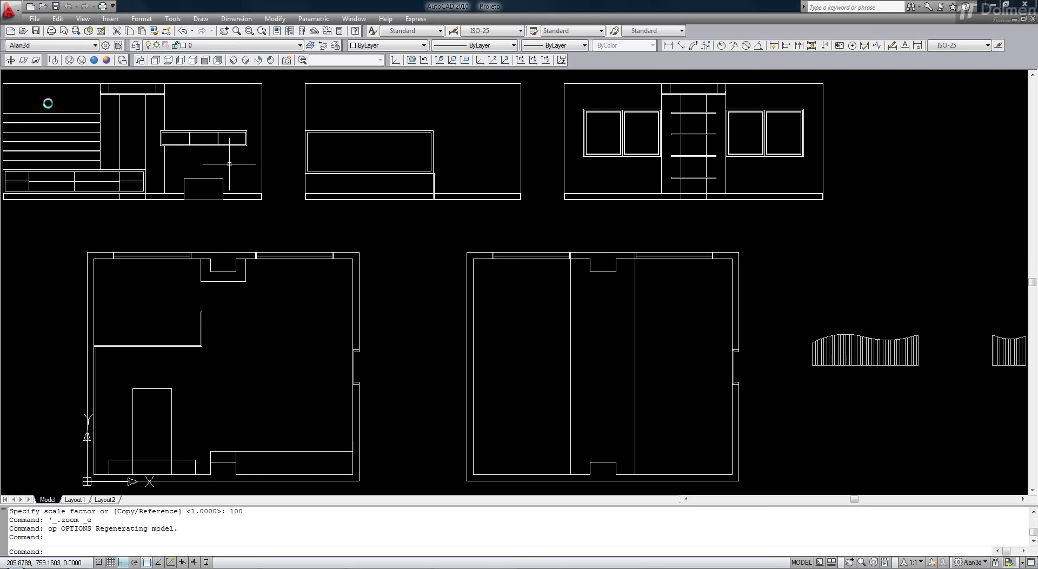
Step: Save the scaled drawing under the new name Projeto2 in the Arquivos folder
left_click(20, 10)
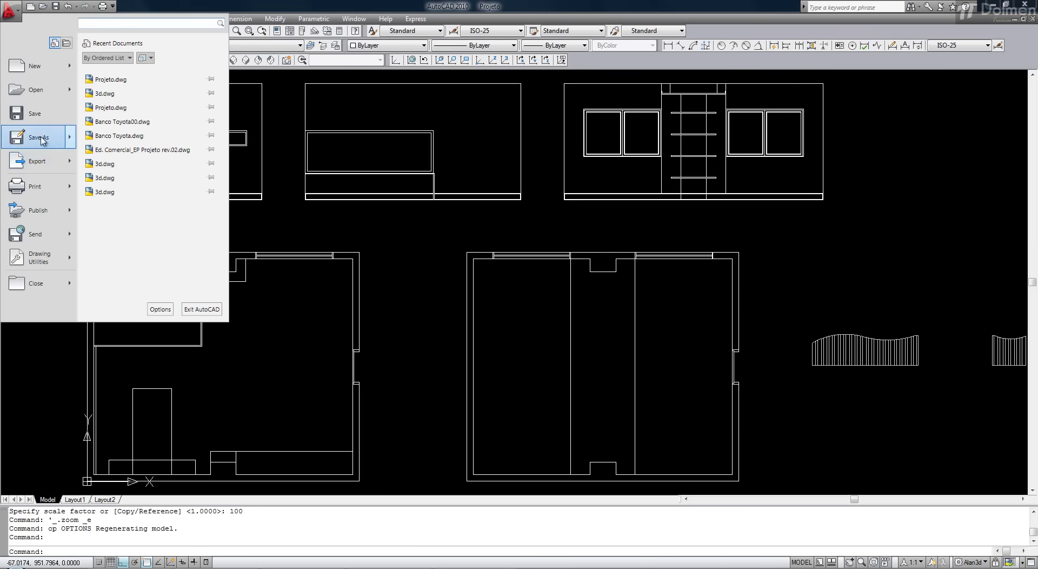
left_click(22, 154)
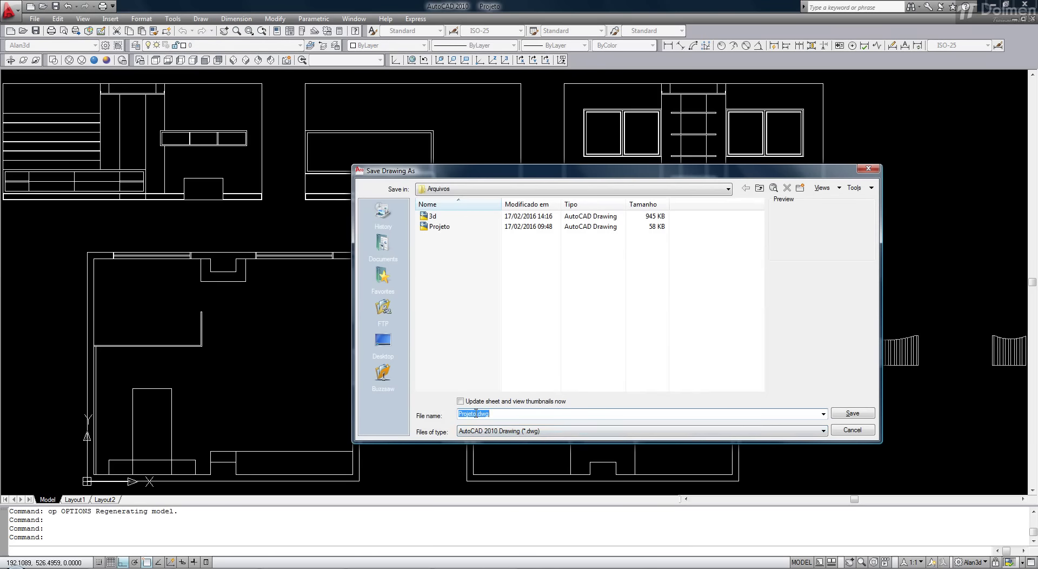
left_click(475, 414)
type("2")
left_click(847, 414)
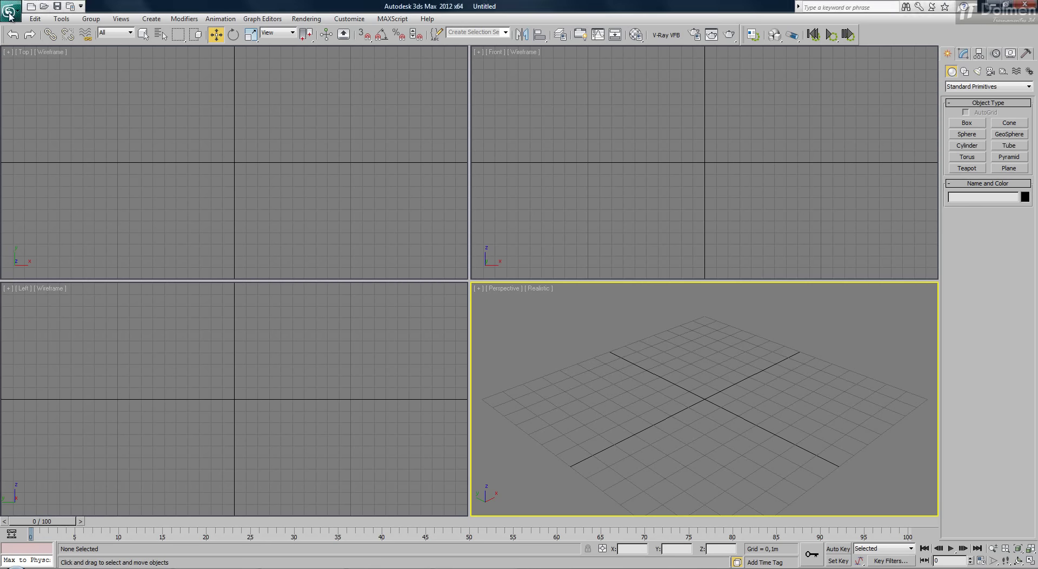
Step: Switch to 3ds Max and set the system unit scale to 1 unit = 1 meter
left_click(10, 13)
left_click(349, 19)
left_click(349, 19)
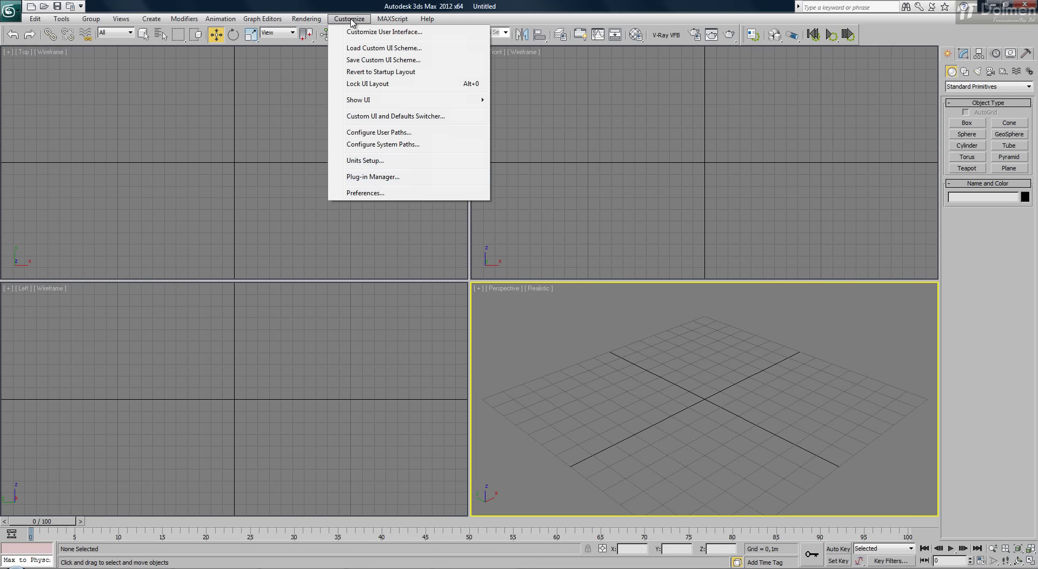
left_click(365, 161)
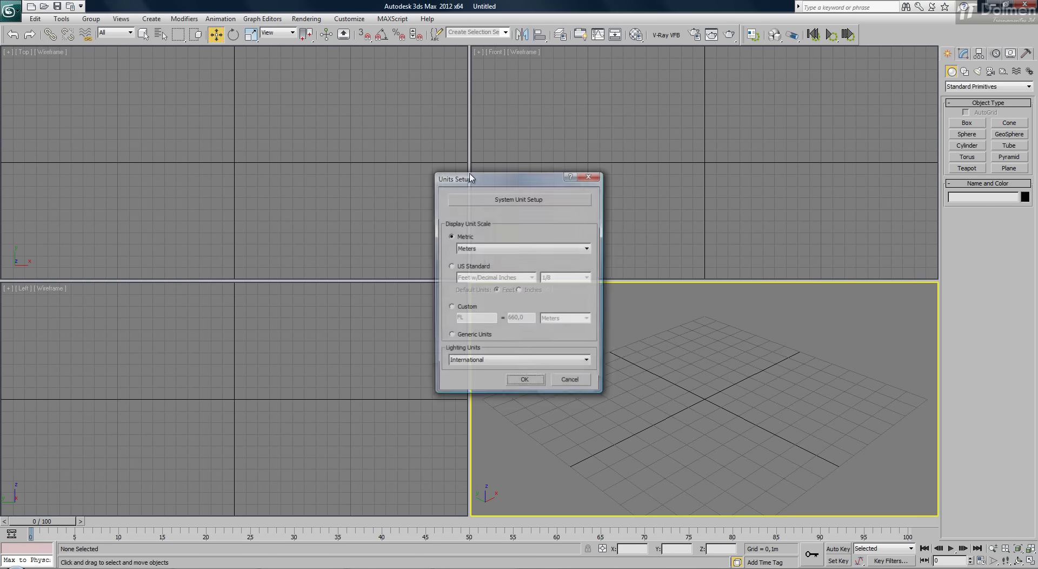
left_click(518, 200)
left_click(557, 251)
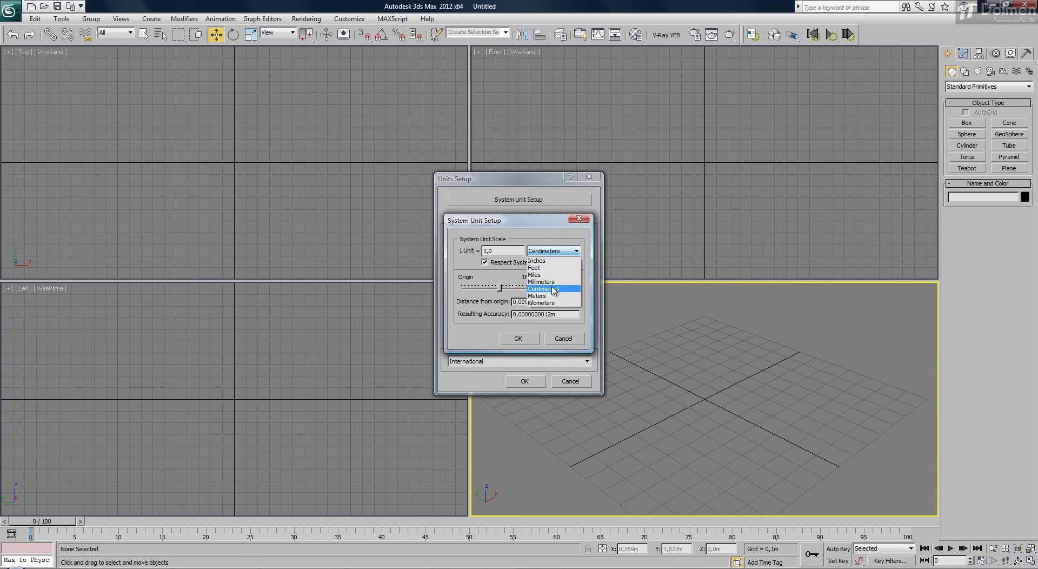
left_click(552, 298)
left_click_drag(541, 221, 819, 218)
left_click(794, 334)
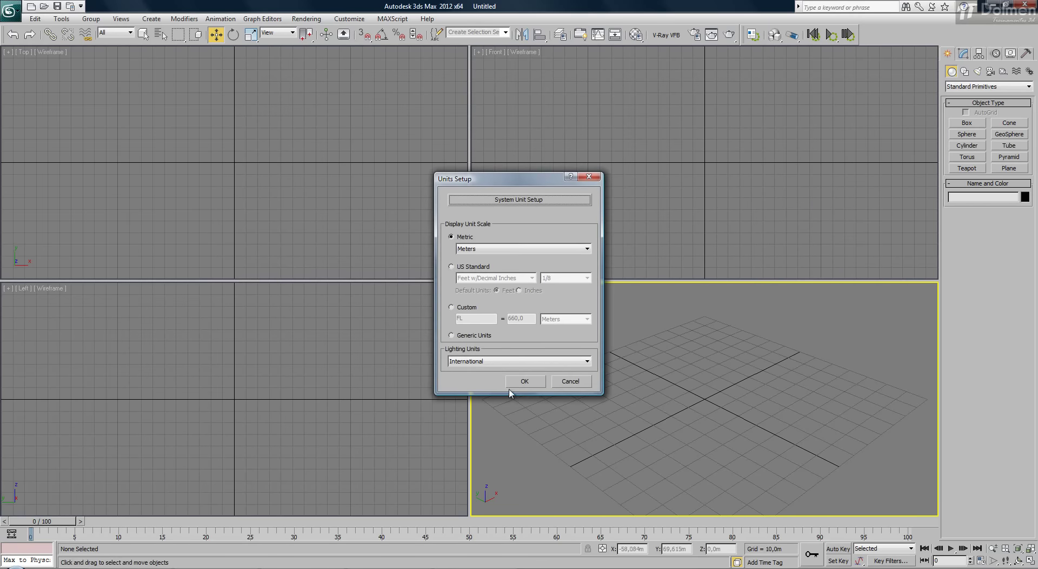
left_click(525, 381)
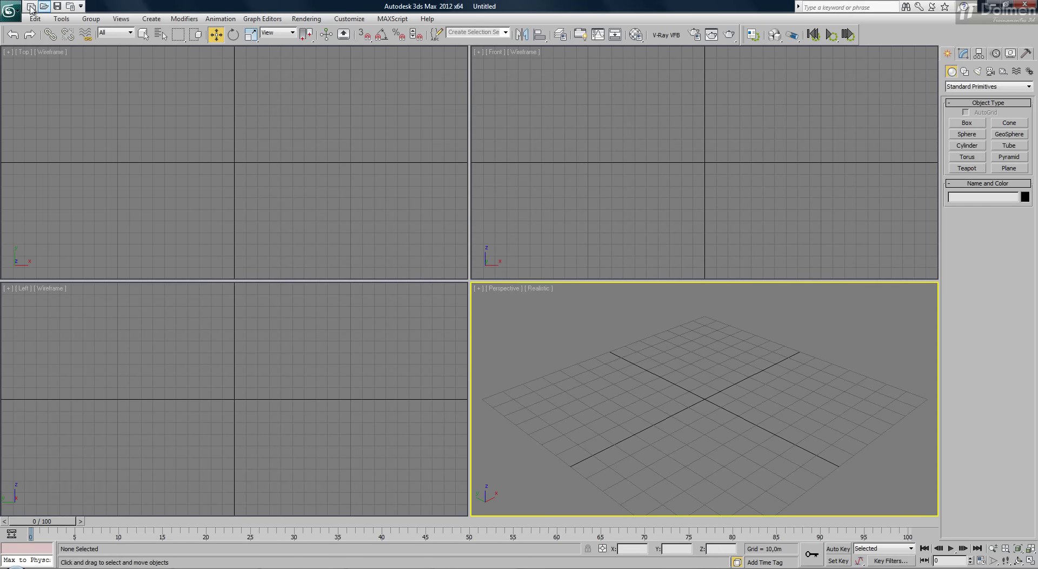
Step: Import Projeto2 from the Arquivos folder with the incoming file units rescaled as meters
left_click(10, 10)
mouse_move(38, 153)
left_click(108, 47)
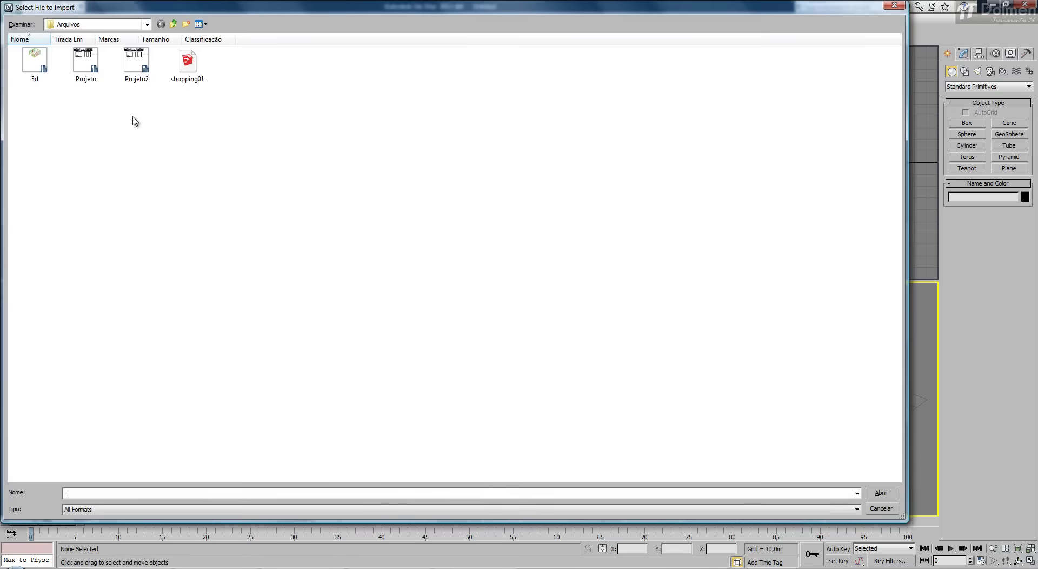
left_click(138, 73)
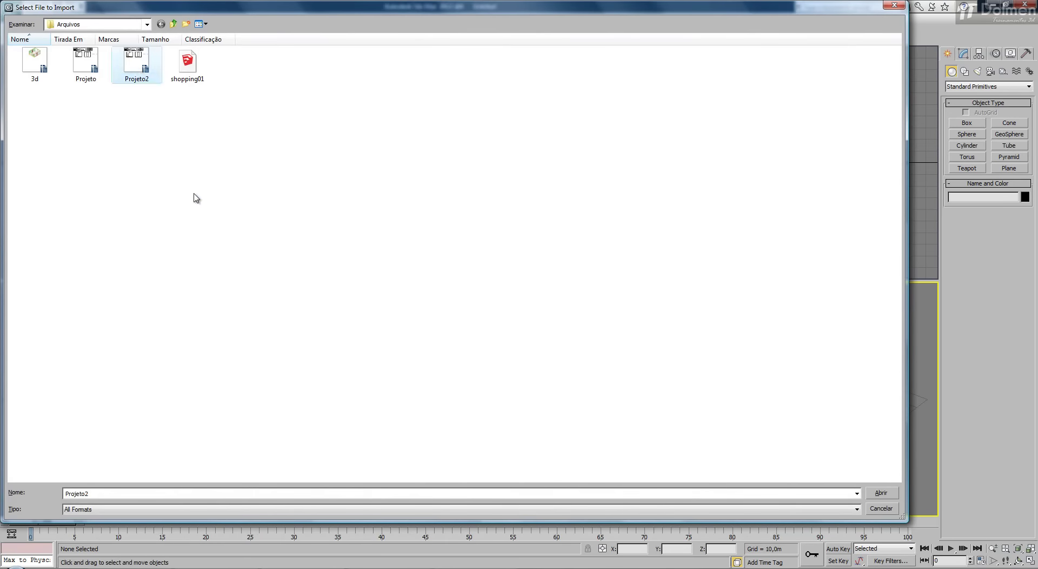
left_click(880, 493)
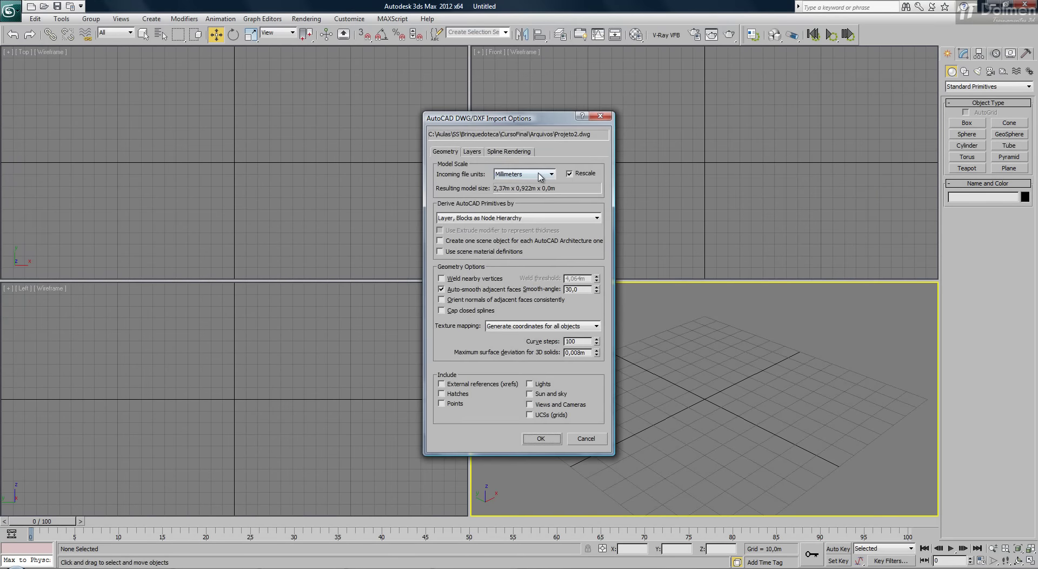
left_click(539, 175)
left_click(529, 219)
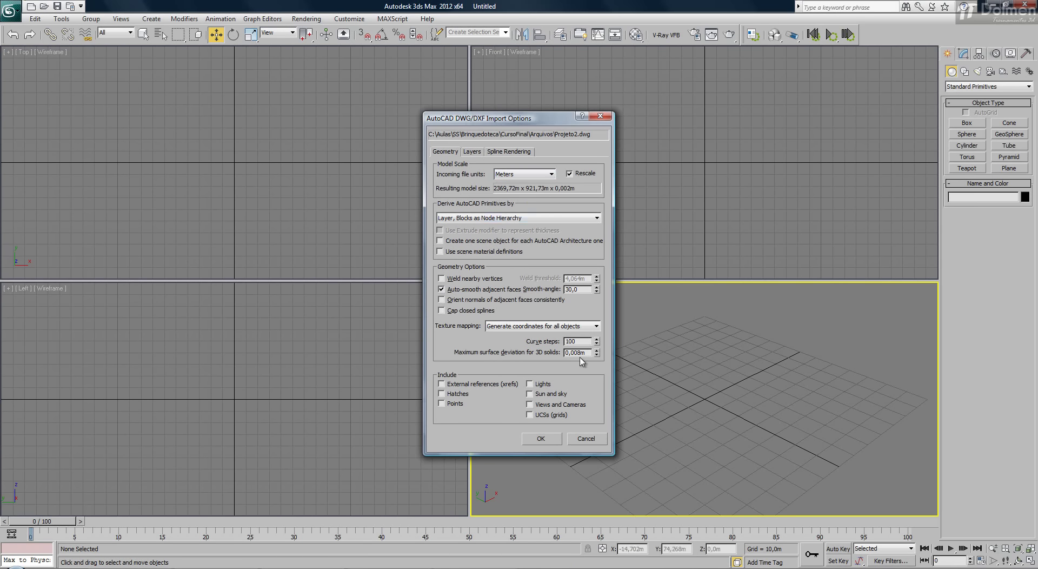
left_click(541, 438)
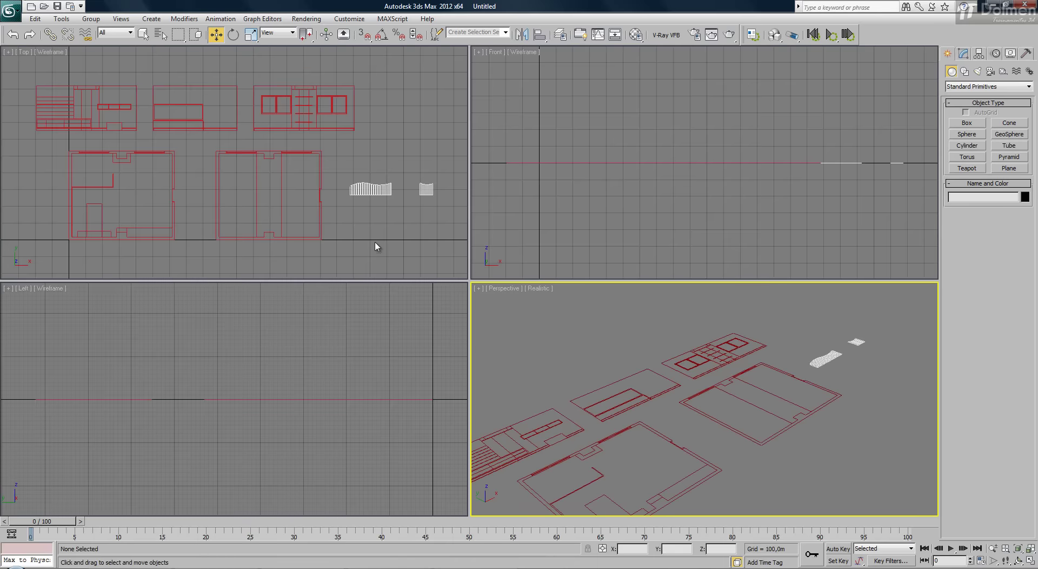
Step: Change the object color of all the imported plan and elevation shapes to black
scroll(324, 186, "down", 3)
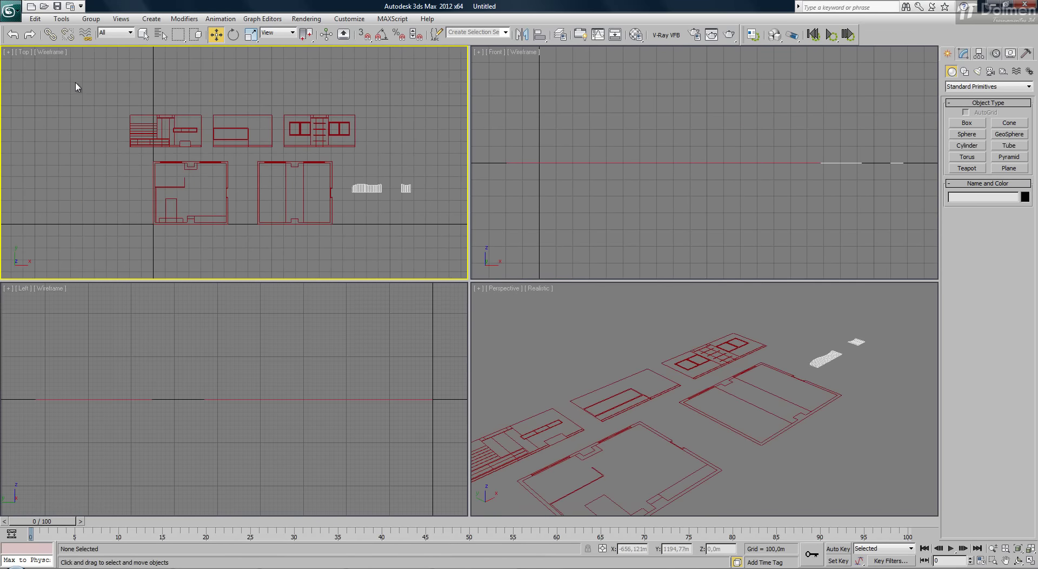
left_click_drag(82, 85, 421, 263)
left_click_drag(431, 263, 430, 264)
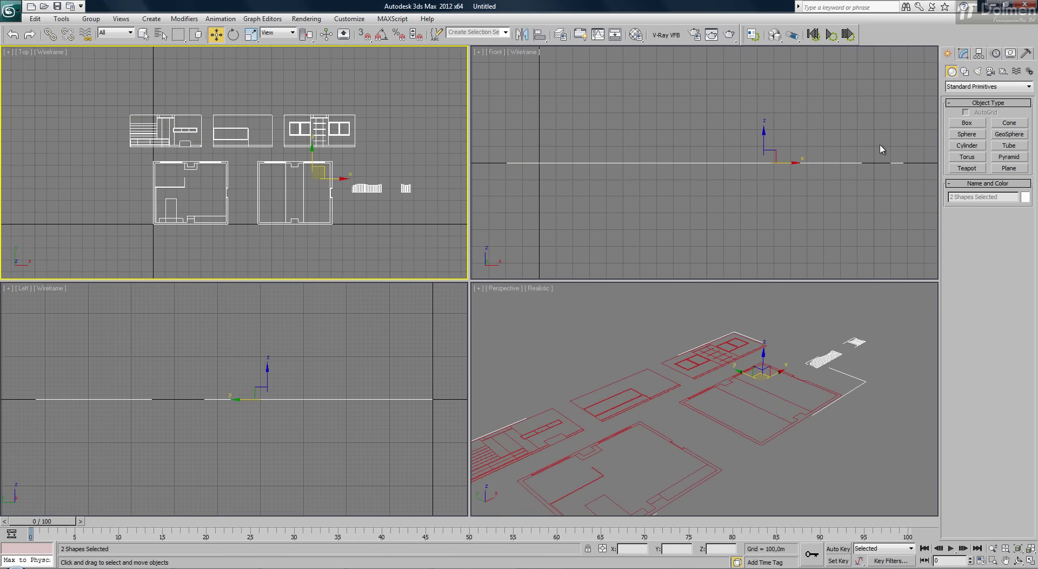
left_click(1025, 197)
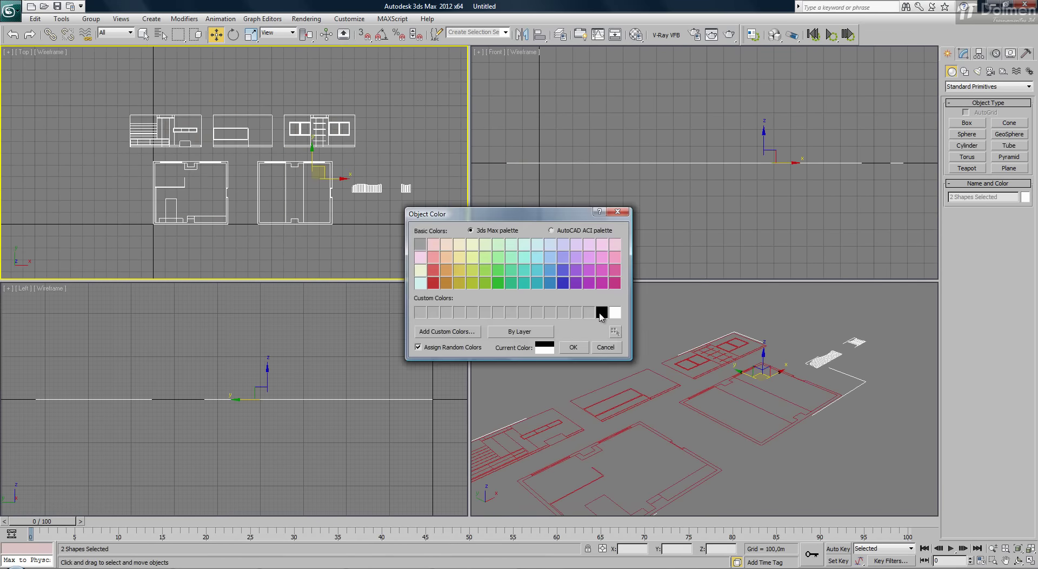
left_click(601, 312)
left_click(573, 347)
left_click(632, 335)
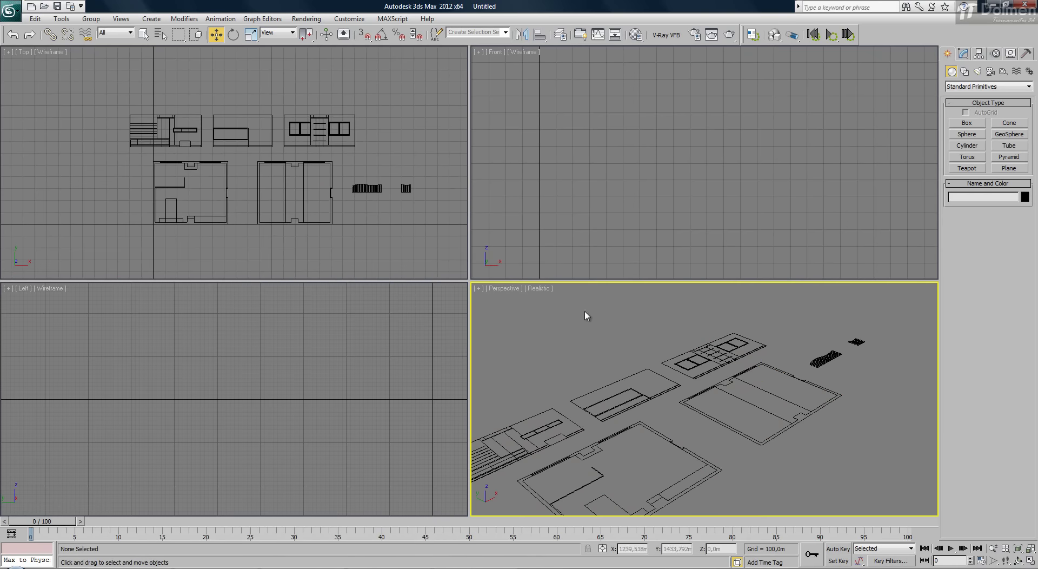
Step: Set the system unit scale back to 1 unit = 1 centimeter
left_click(346, 19)
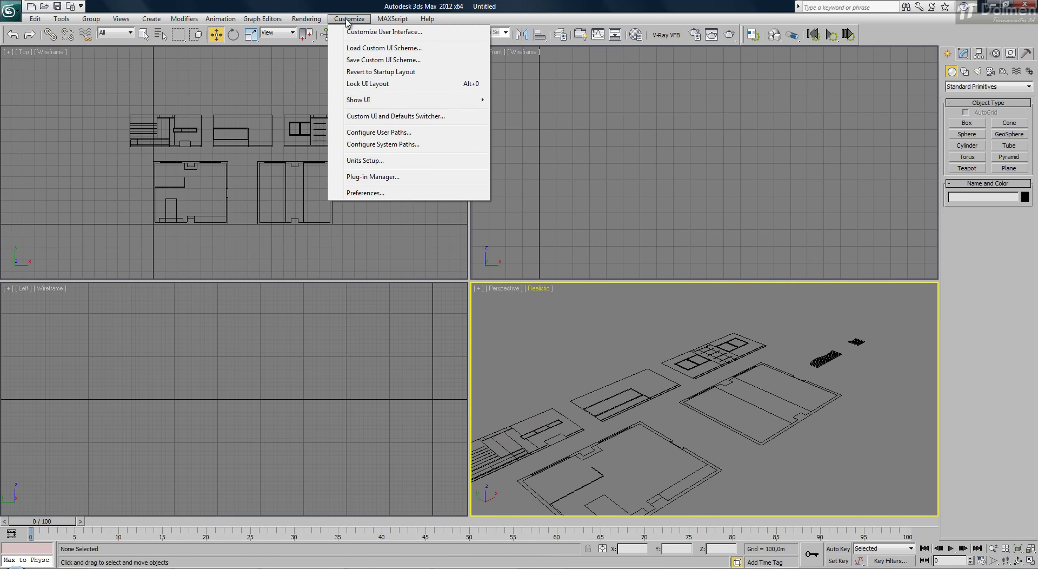
left_click(363, 161)
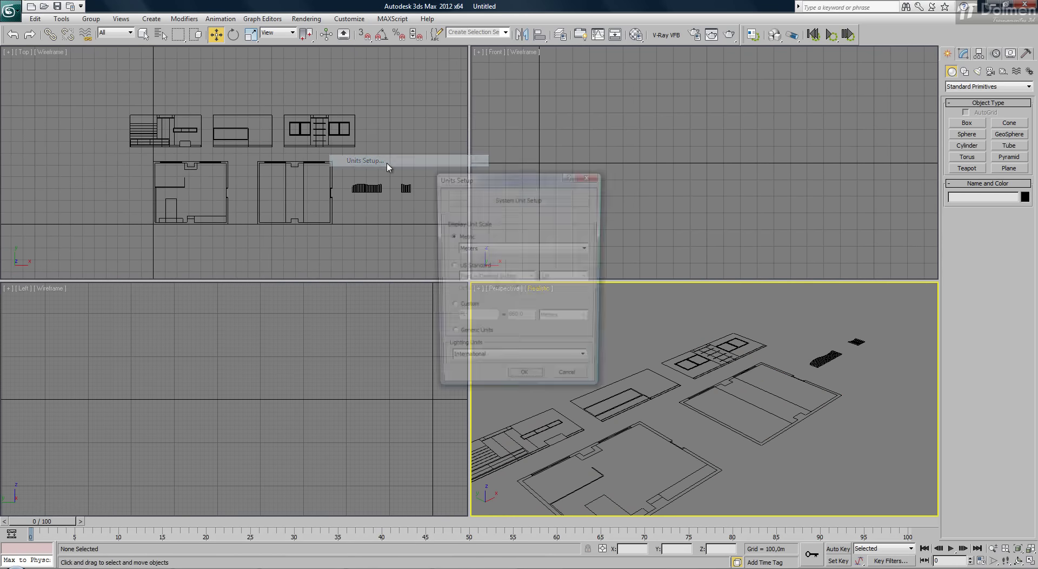
left_click(572, 200)
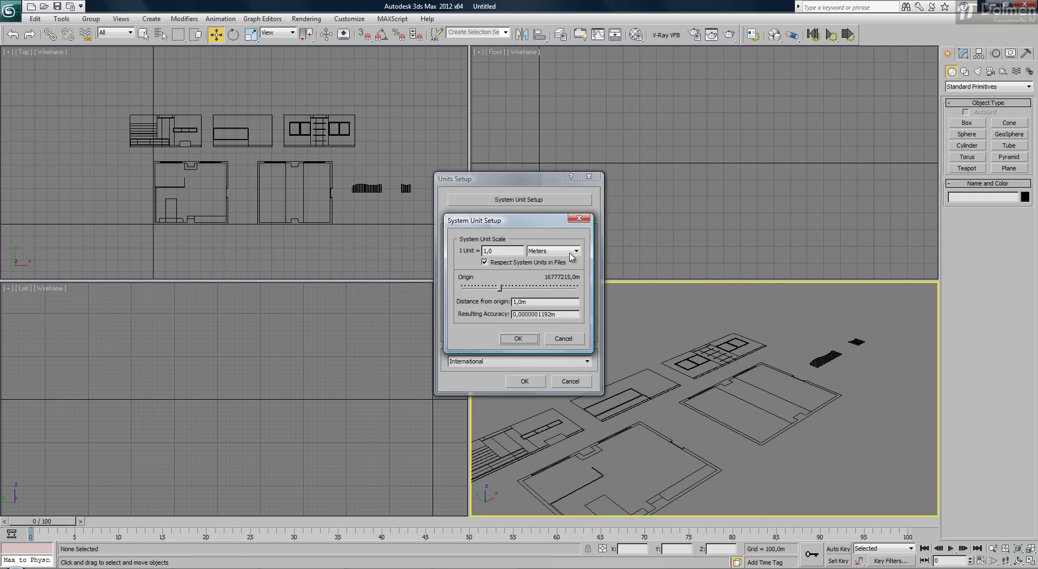
left_click(576, 251)
left_click(543, 297)
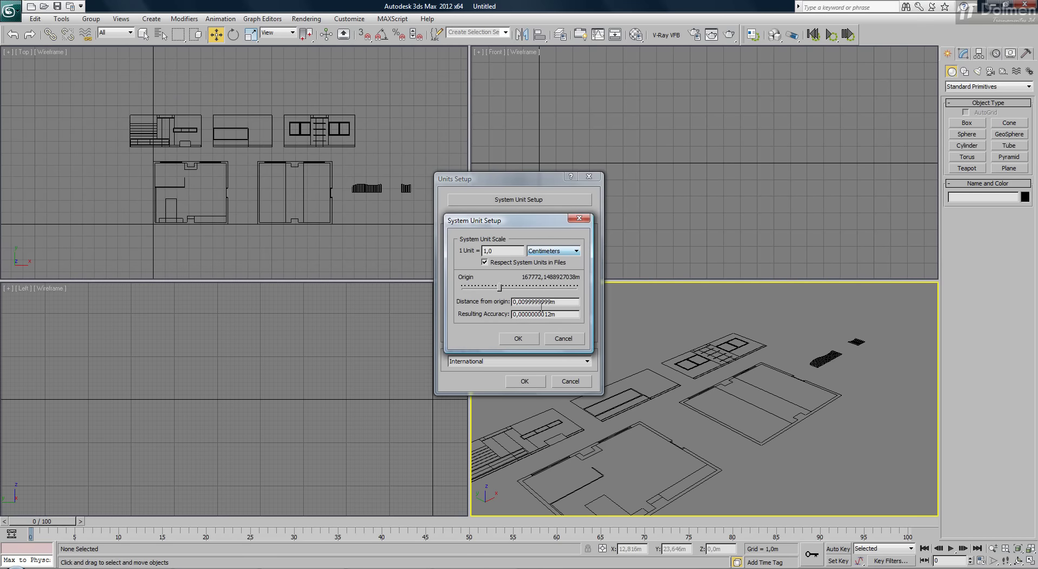
left_click(517, 337)
key("Return")
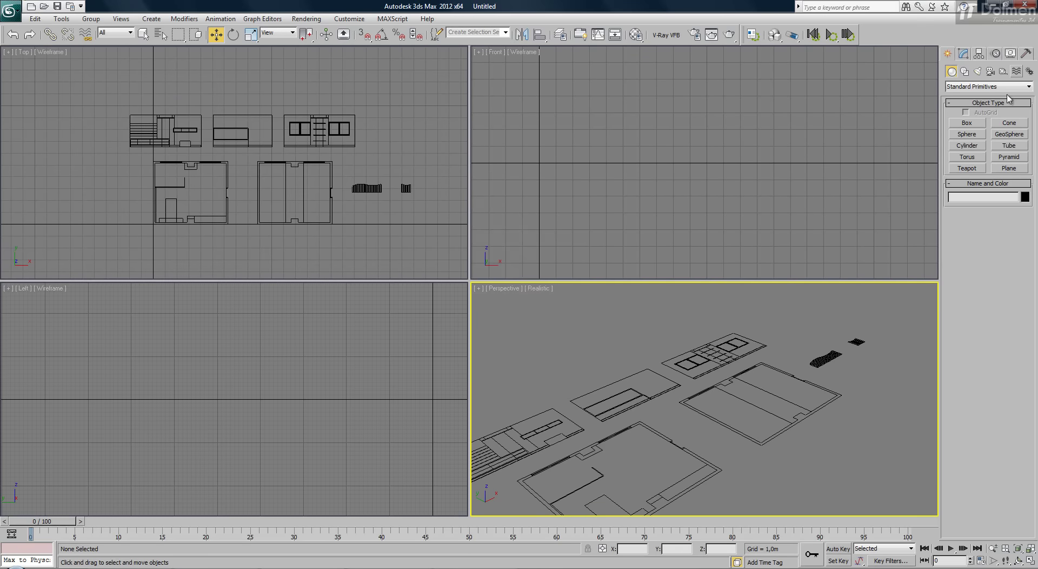
Step: Try a box over the first floor plan in the Top view to check the drawing's scale
left_click(967, 123)
scroll(168, 171, "up", 2)
scroll(162, 168, "up", 2)
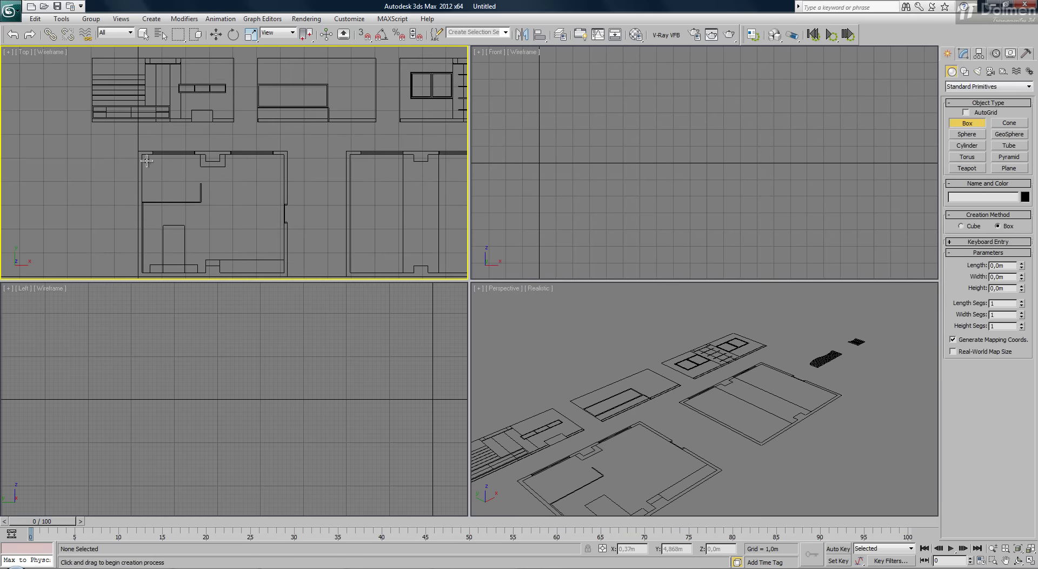
middle_click_drag(149, 162, 143, 123)
left_click_drag(138, 103, 297, 233)
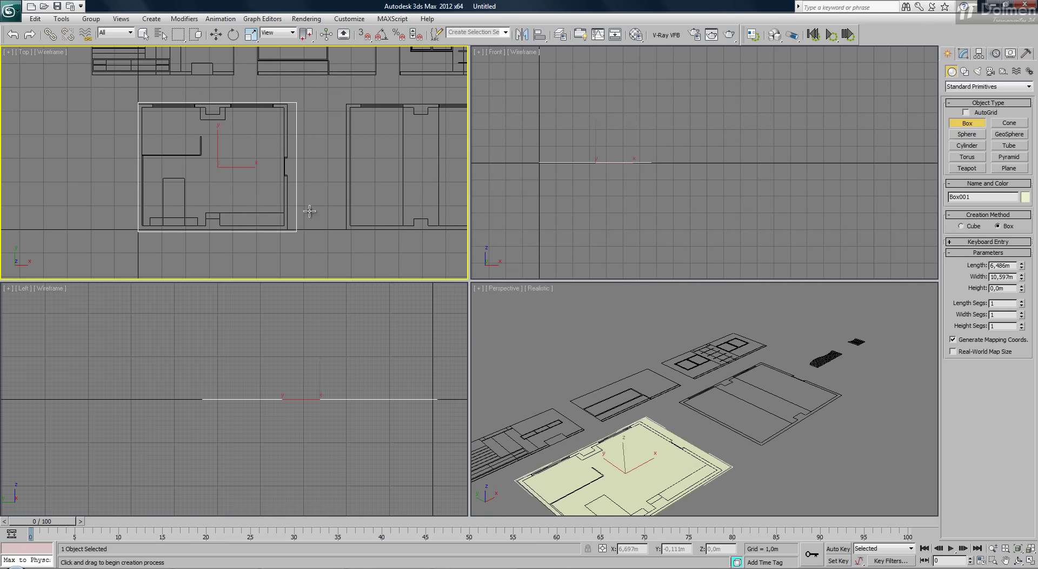
right_click(309, 205)
right_click(311, 200)
Step: Maximize the Top view and turn on 2.5D snapping
left_click(1028, 561)
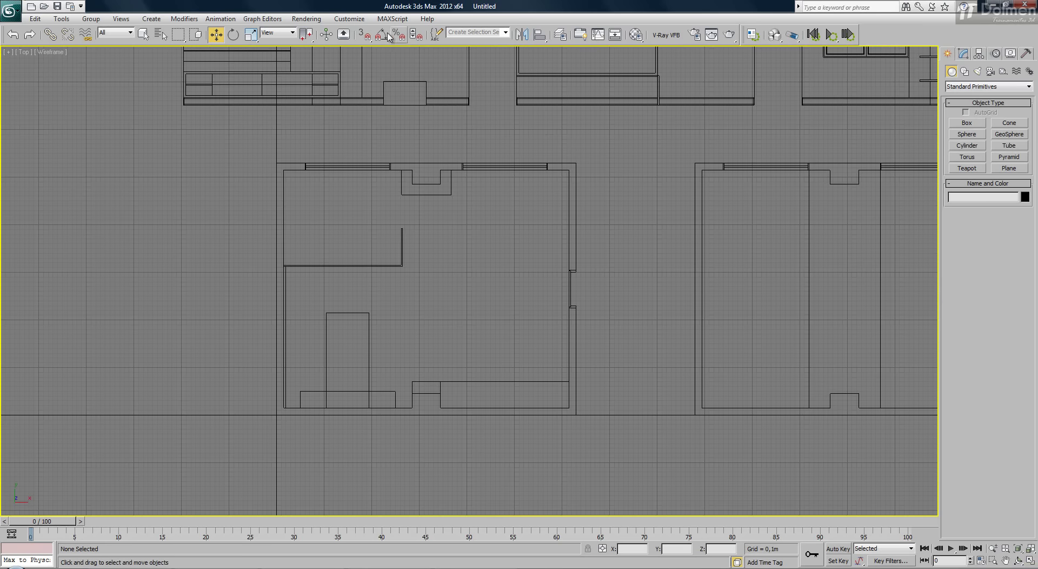
left_click(363, 34)
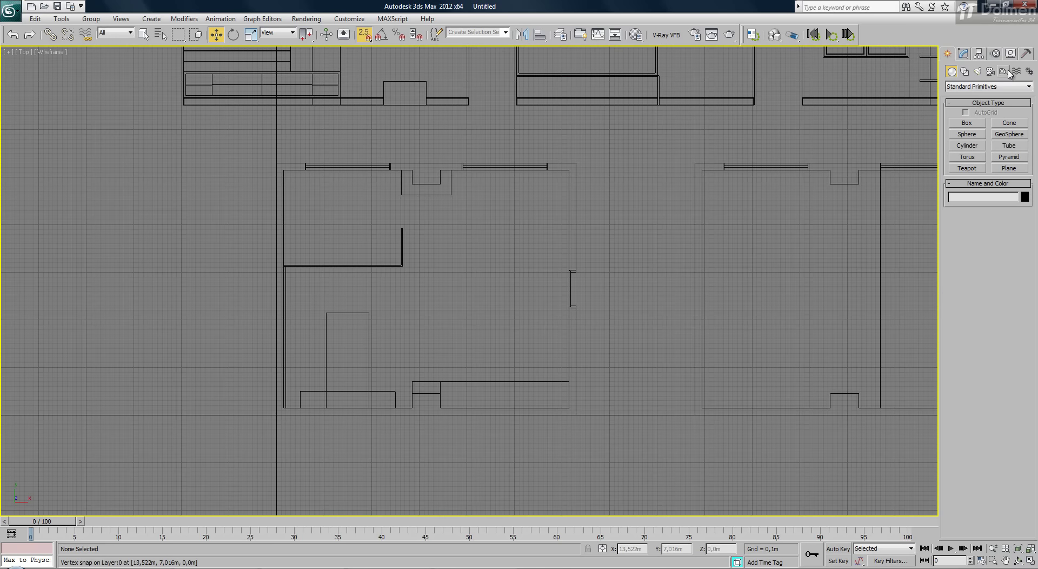
Step: Try tracing the first floor plan's walls with a snapped line starting at the origin, and delete the test line
left_click(964, 71)
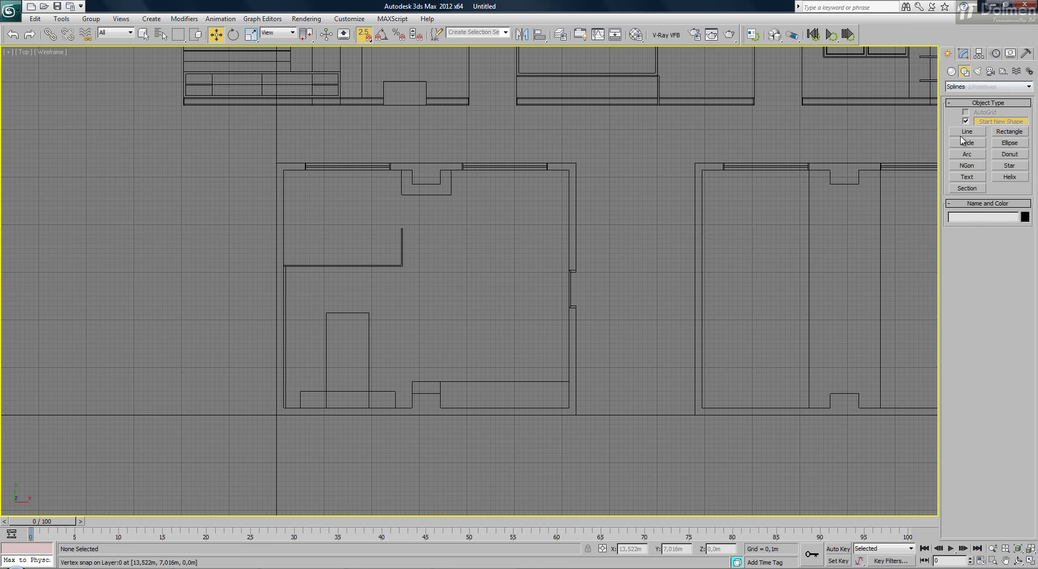
left_click(966, 132)
left_click(275, 415)
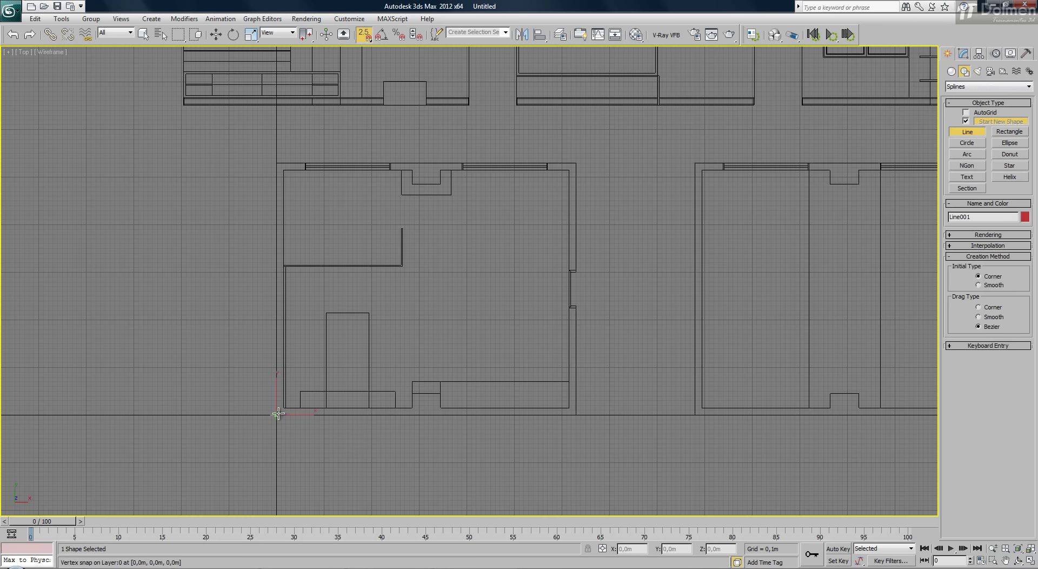
left_click(279, 409)
left_click(284, 169)
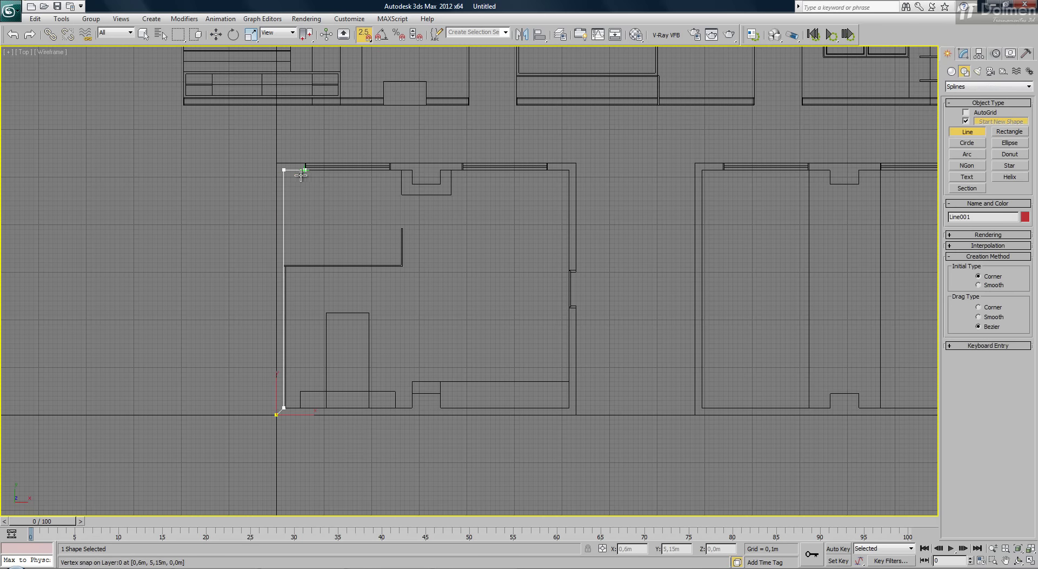
left_click(306, 169)
left_click(306, 163)
key("BackSpace")
key("BackSpace")
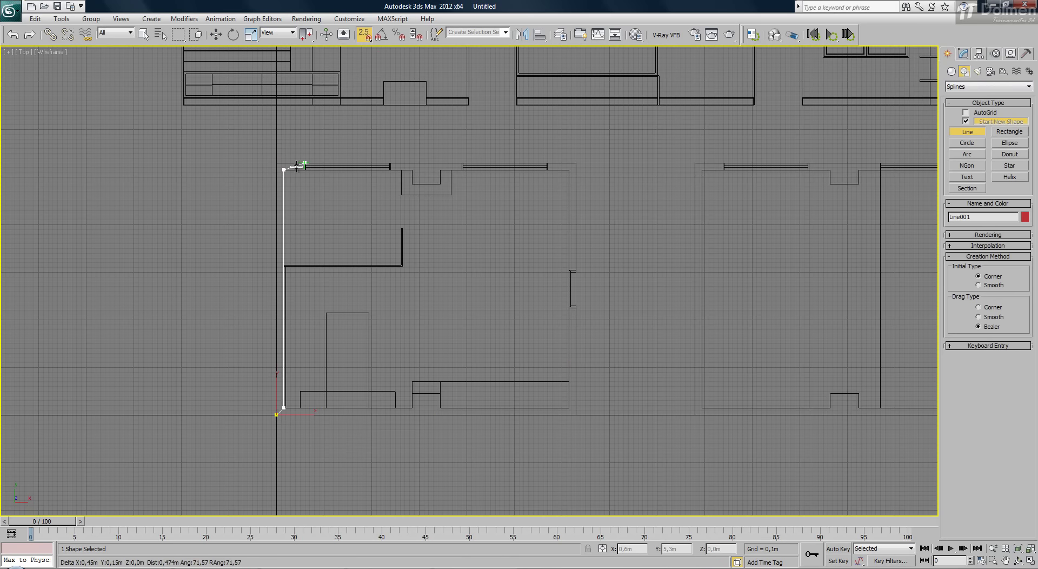
right_click(351, 230)
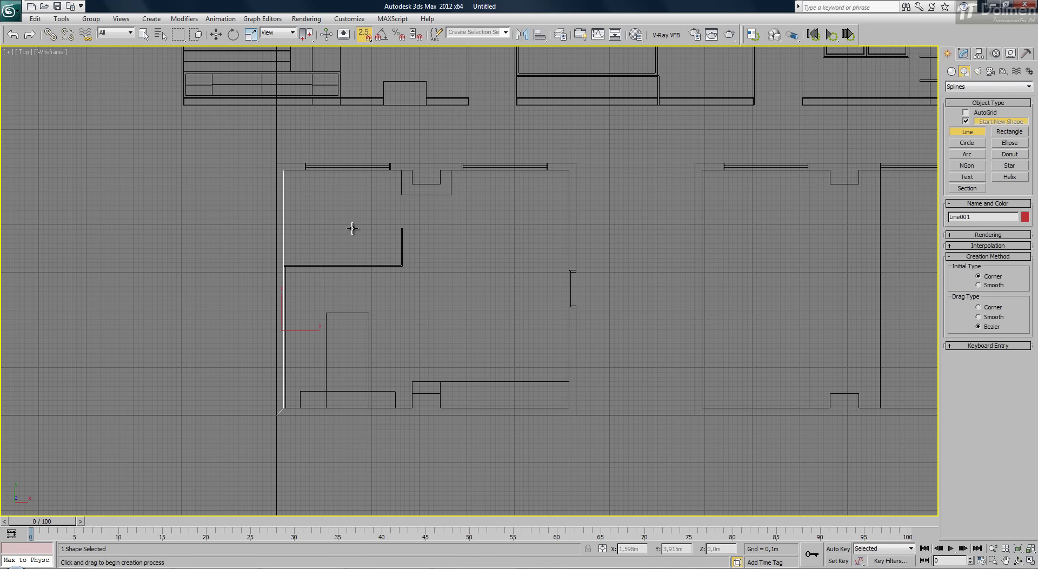
right_click(310, 246)
key("Delete")
Step: Review the whole imported drawing in the Top view and return to the four-view layout with everything framed
scroll(567, 223, "down", 5)
middle_click_drag(567, 223, 406, 241)
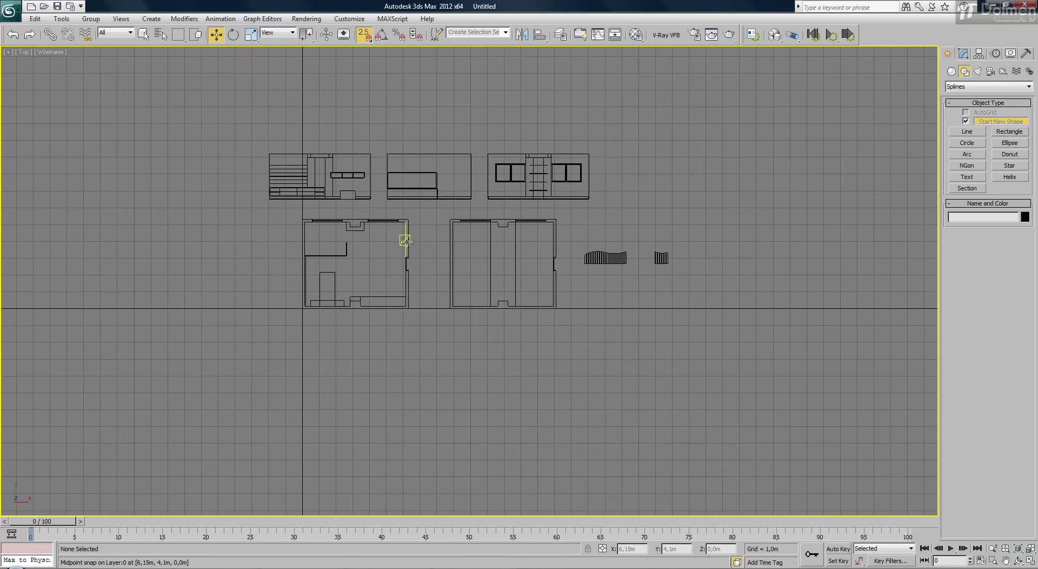
middle_click_drag(498, 246, 470, 278)
scroll(472, 272, "up", 2)
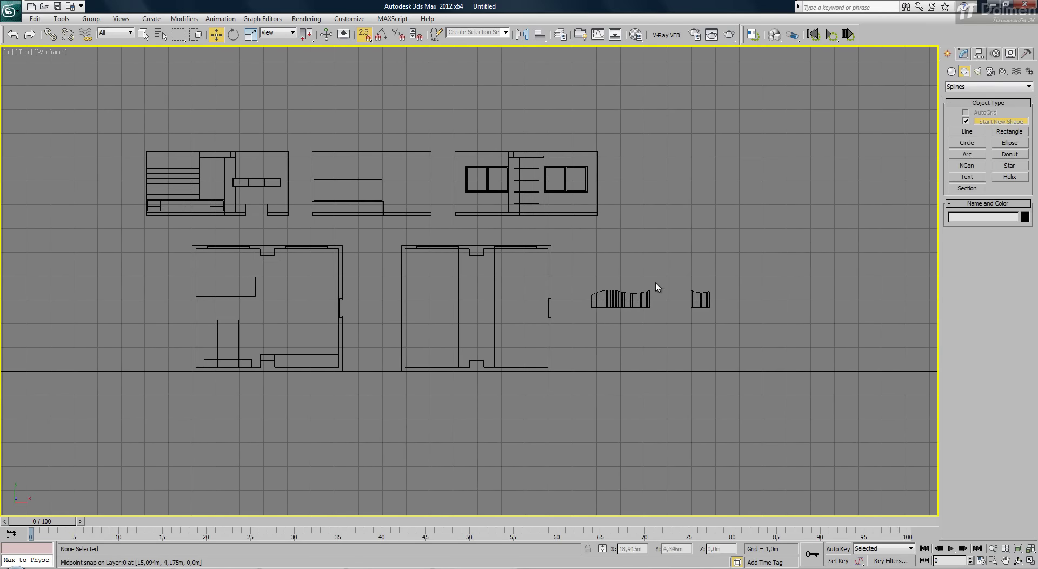
left_click(1030, 560)
left_click(652, 384)
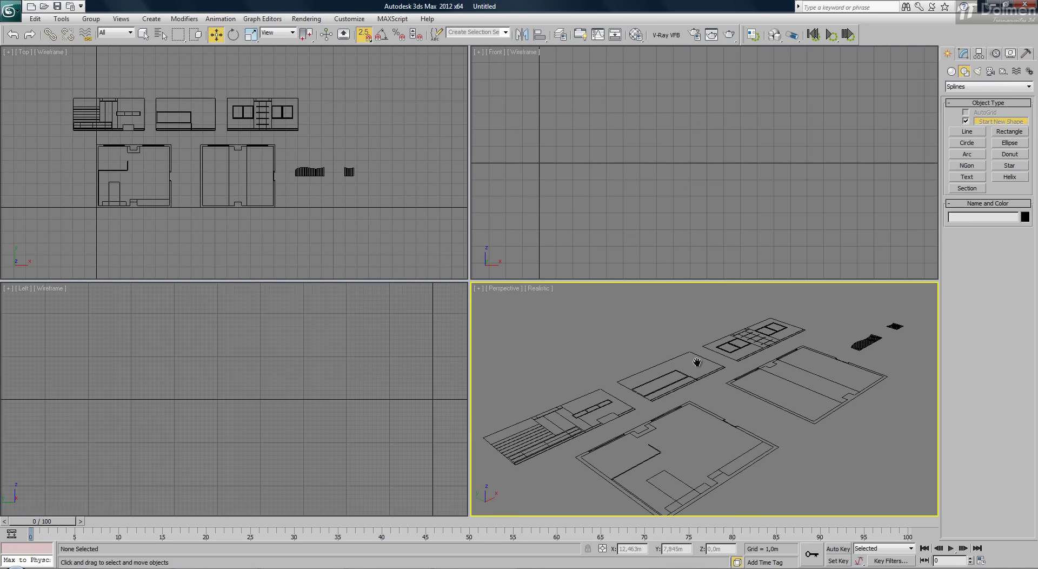
left_click(431, 360)
key("z")
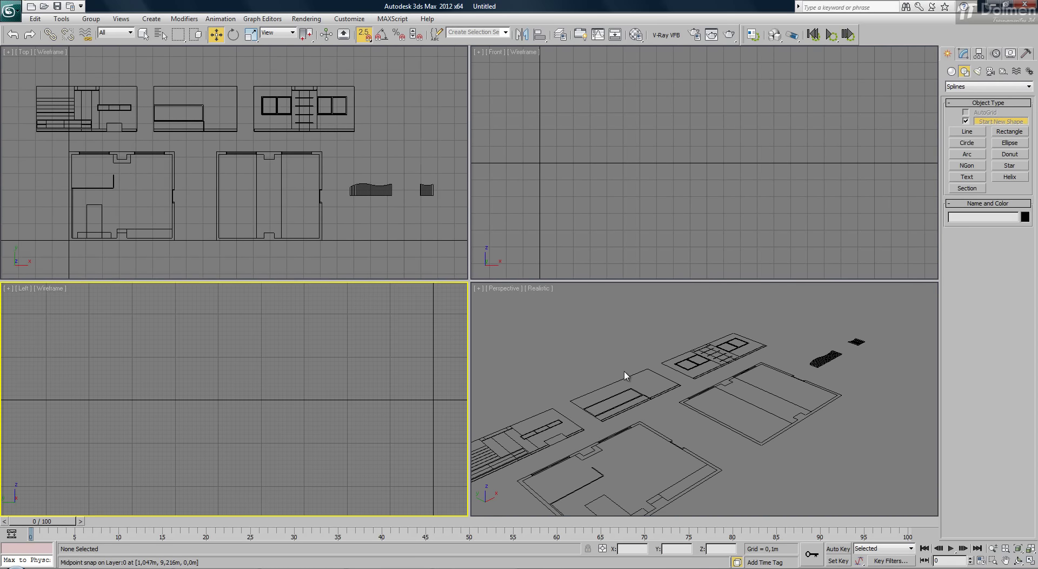
Step: Delete the imported plans and elevations together with the two remaining stair drawings, leaving the scene empty
middle_click_drag(626, 377, 664, 353)
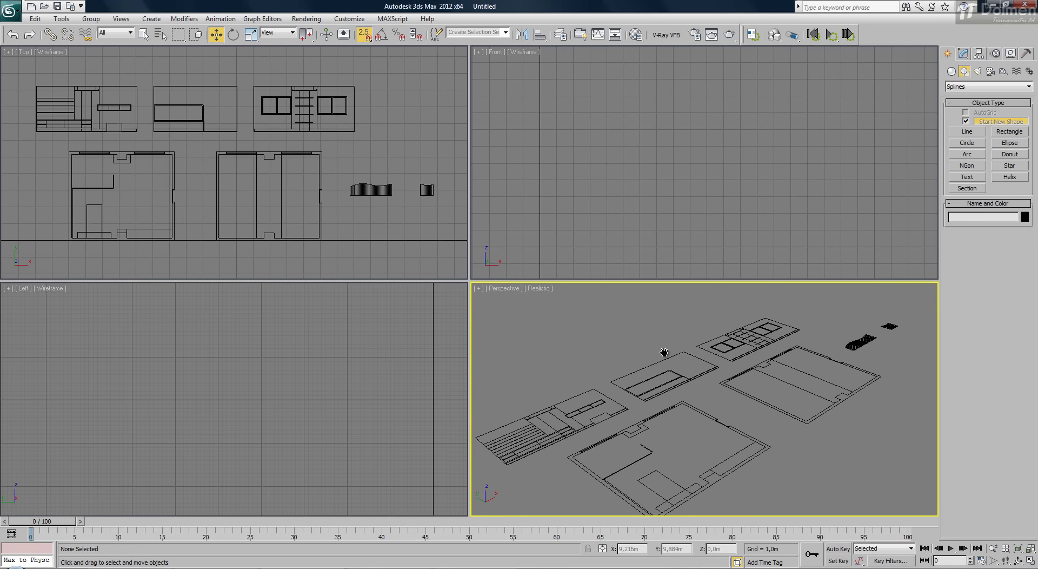
left_click(741, 355)
key("Delete")
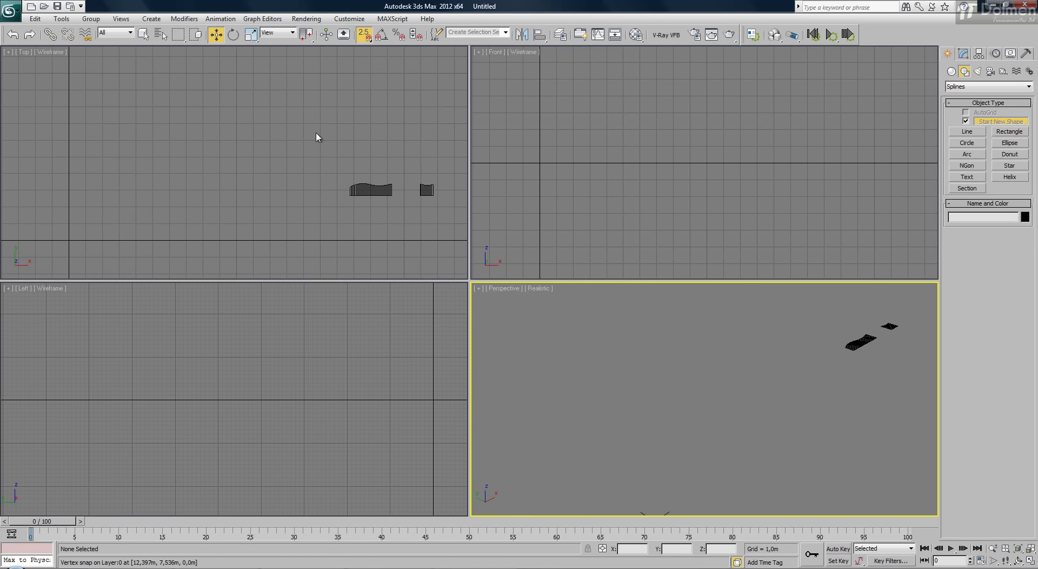
left_click_drag(318, 135, 497, 232)
key("Delete")
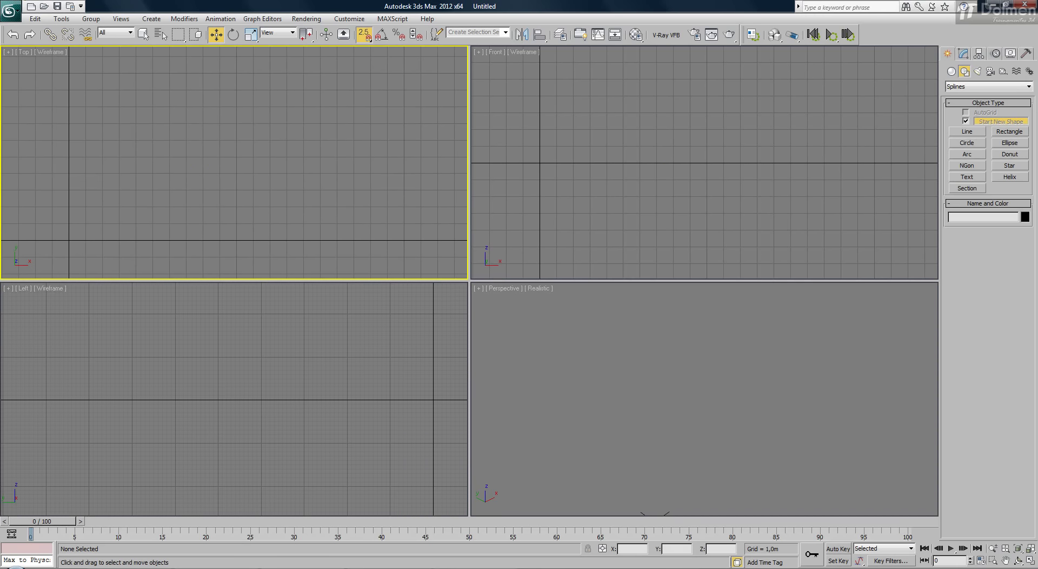
Step: Switch to AutoCAD to review the Projeto2 drawing's plans and elevations, and return to 3ds Max with the empty scene's view framed
left_click(135, 568)
scroll(402, 224, "down", 2)
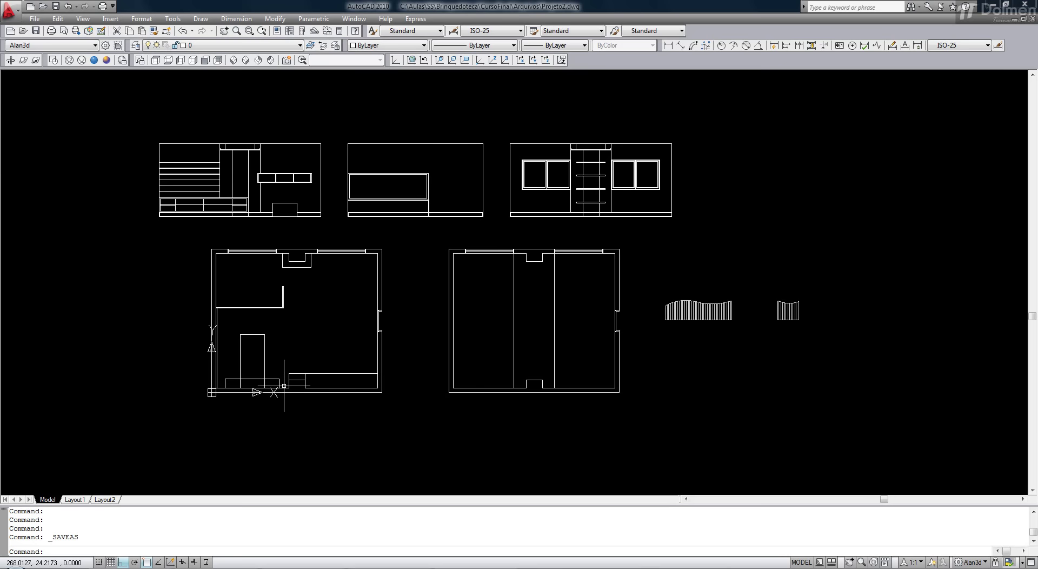
left_click(303, 567)
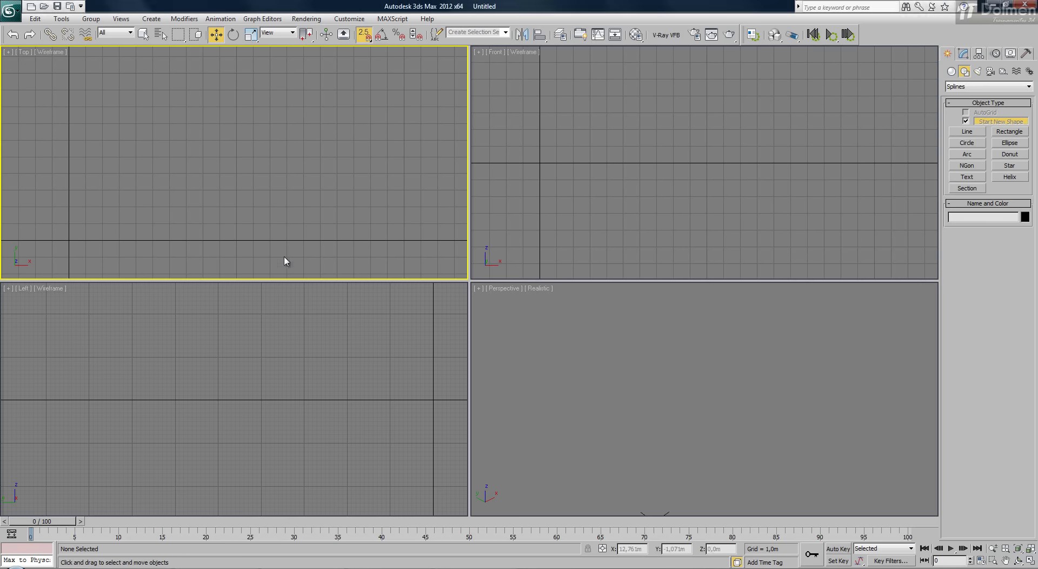
key("z")
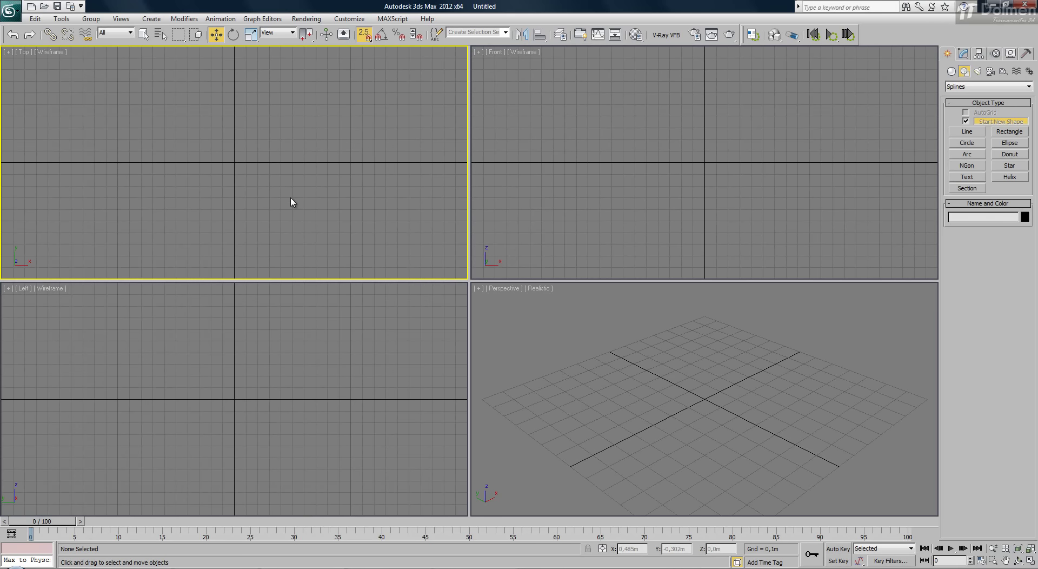
Step: Review the display unit scale and the system unit scale in Units Setup, and accept both settings
left_click(348, 18)
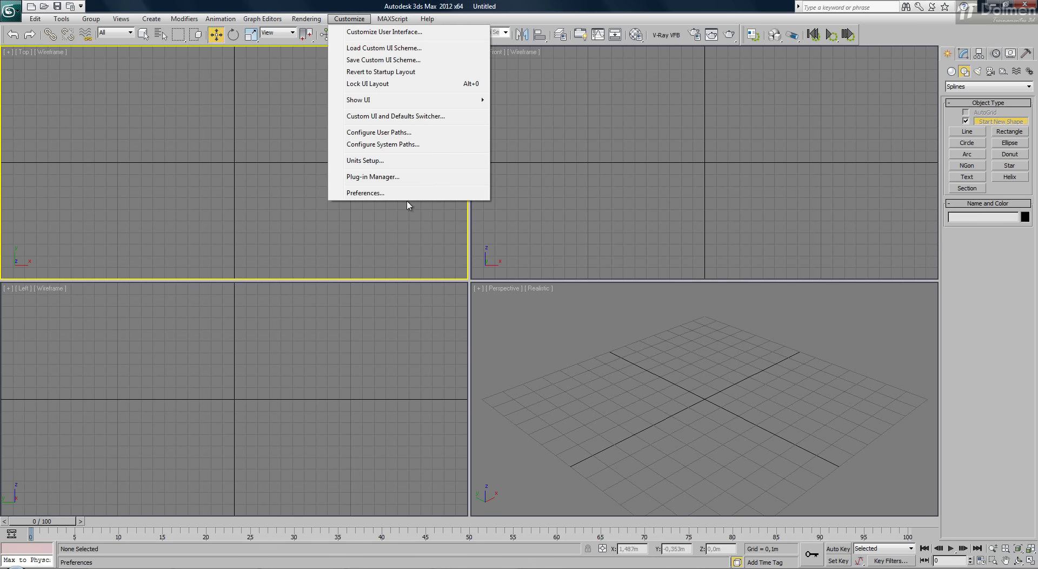
left_click(403, 161)
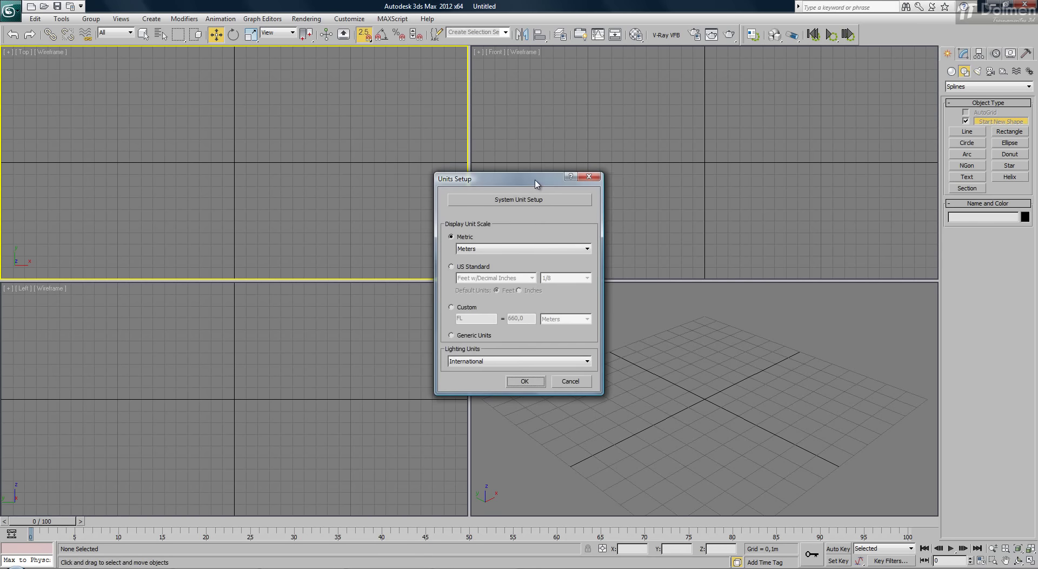
left_click_drag(536, 183, 598, 148)
left_click(598, 163)
left_click_drag(602, 185, 790, 153)
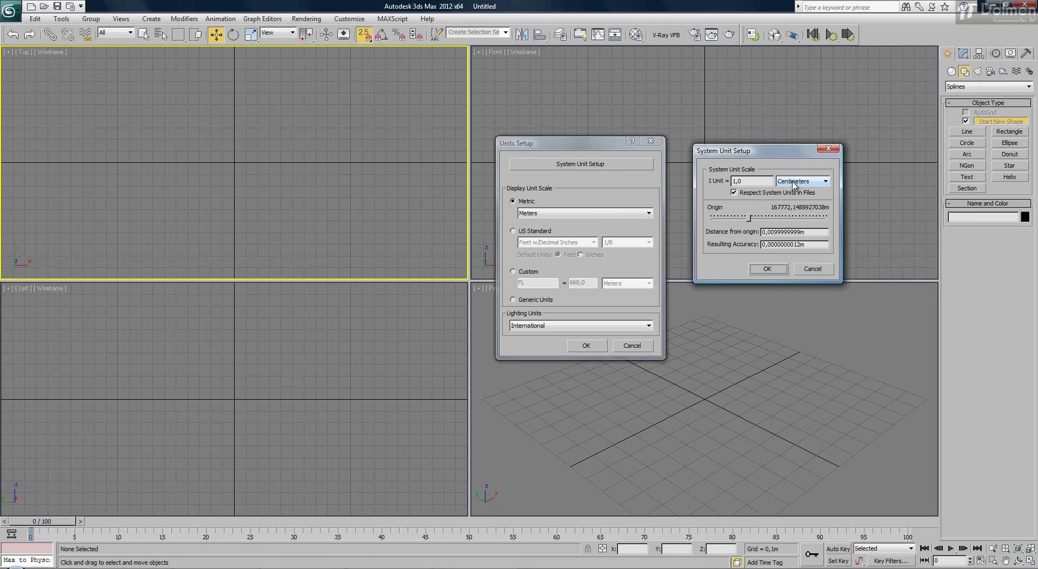
left_click(768, 269)
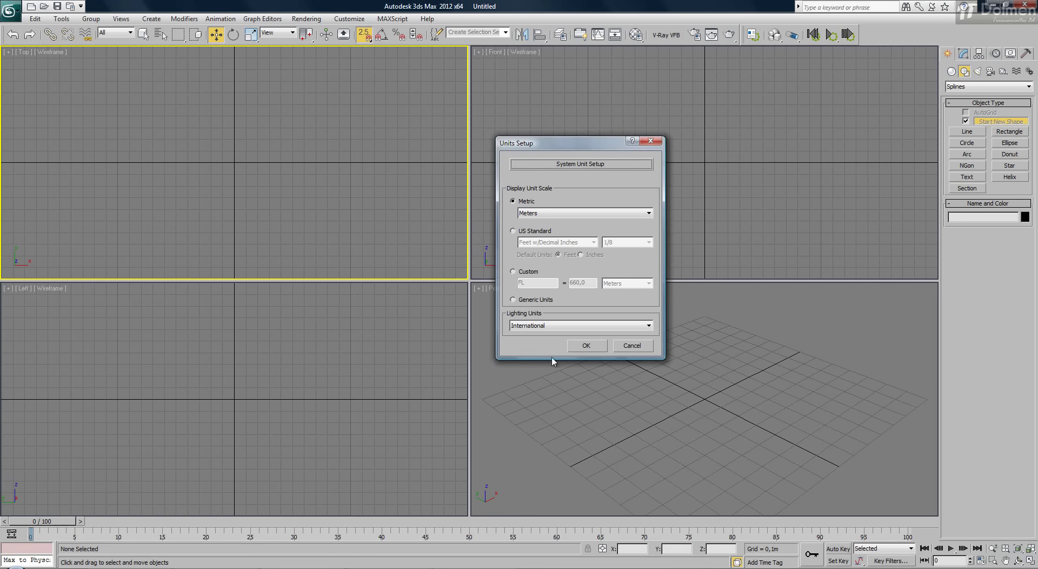
left_click(579, 347)
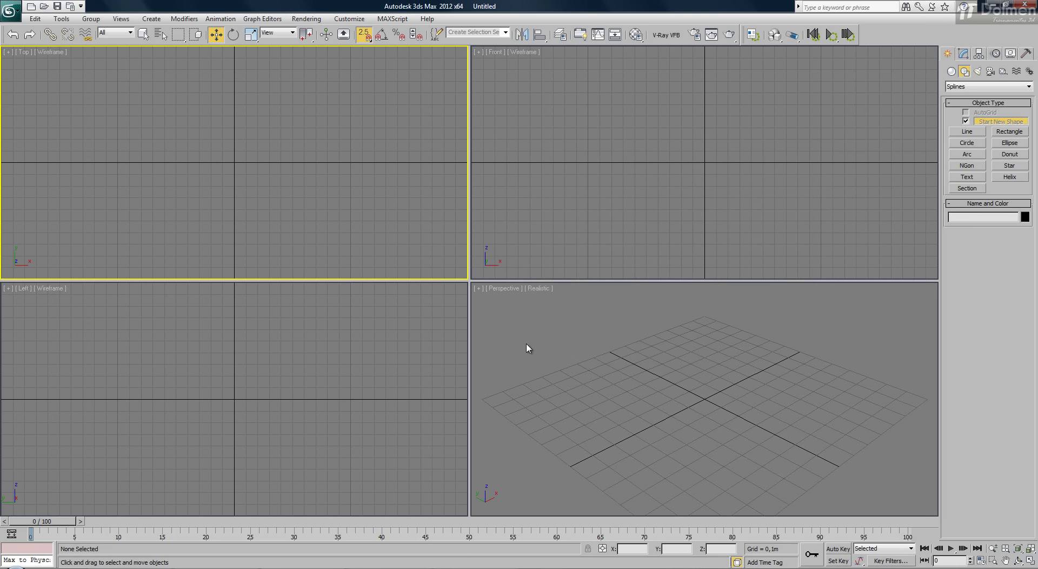